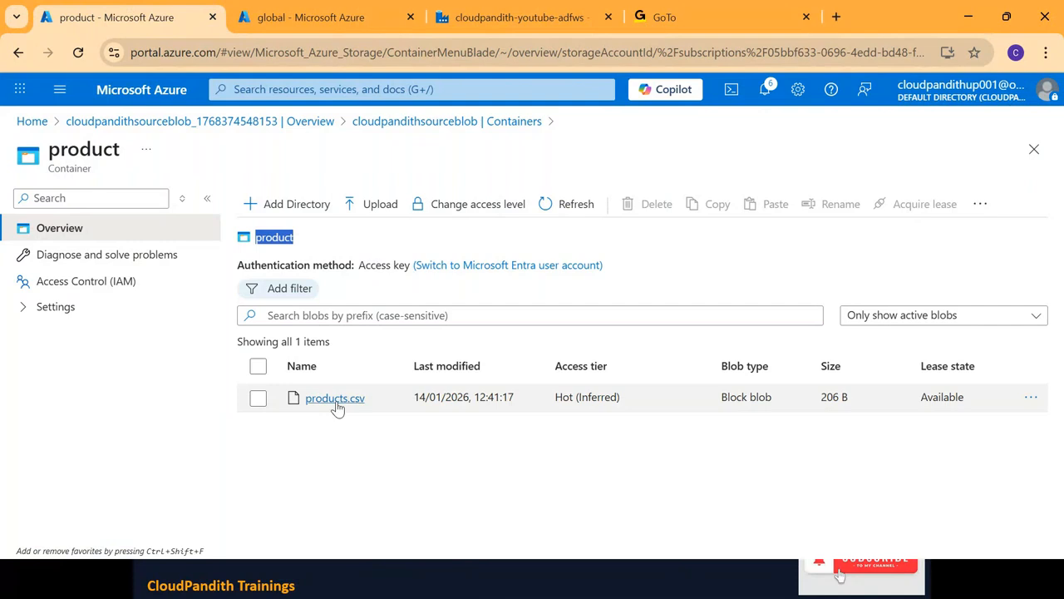
- Compare the source blob's product container with the dev/bronze/product folder in the sink's global container
left_click(290, 10)
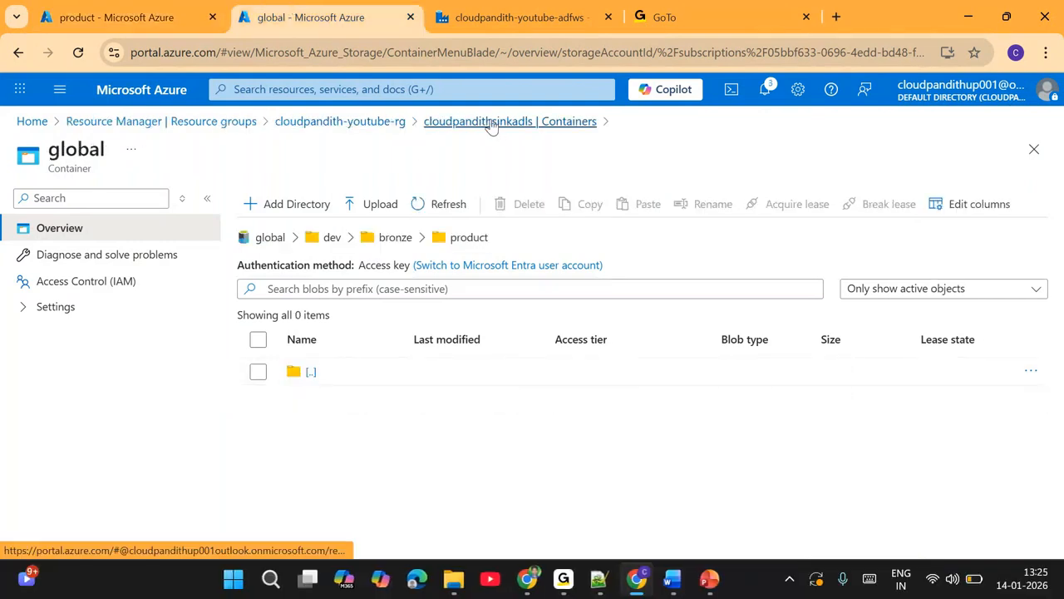
left_click_drag(241, 239, 517, 247)
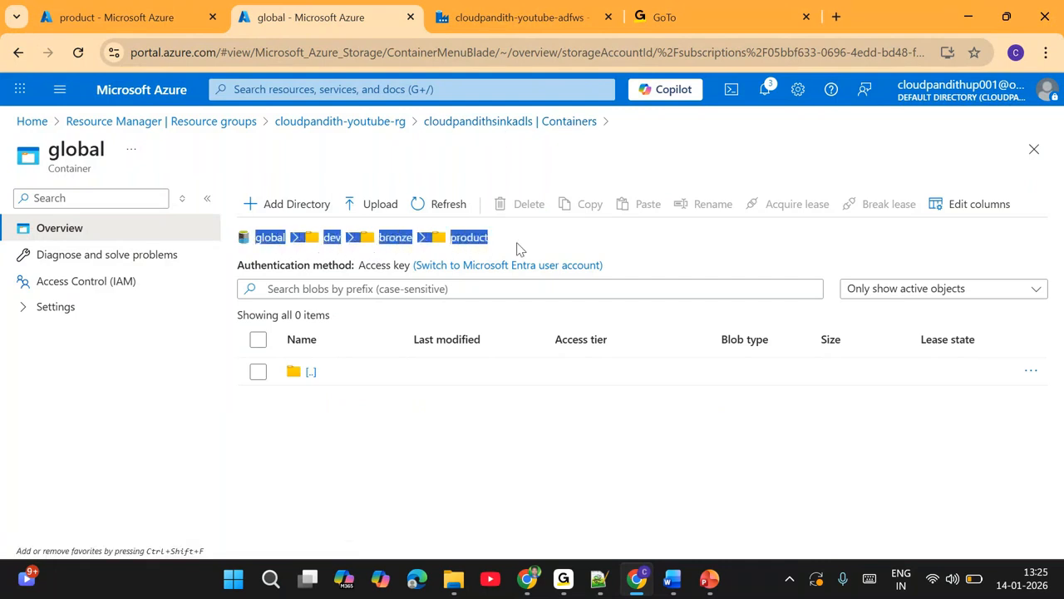
left_click(409, 424)
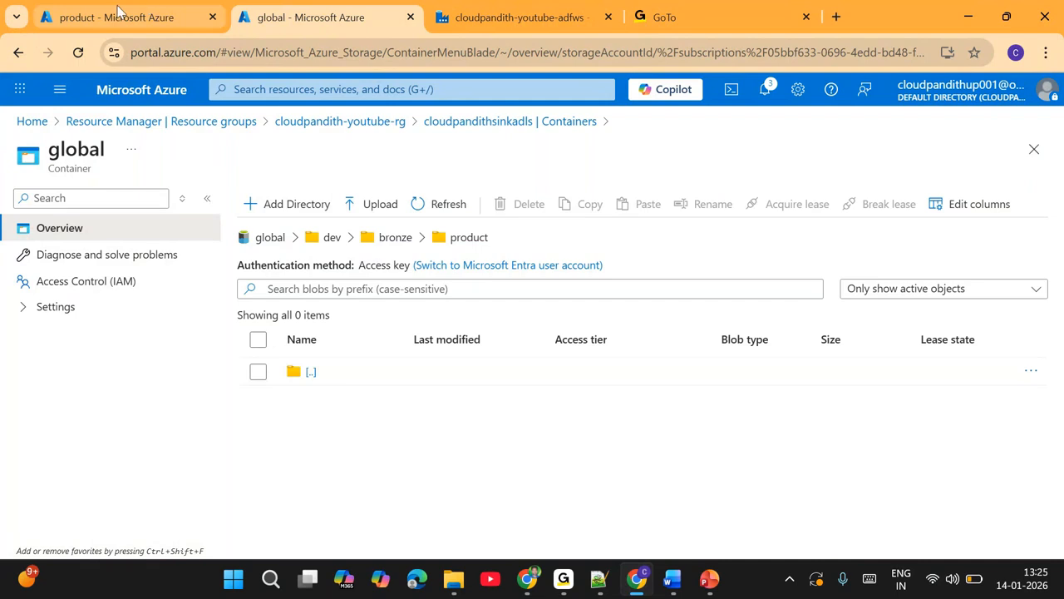
left_click(146, 10)
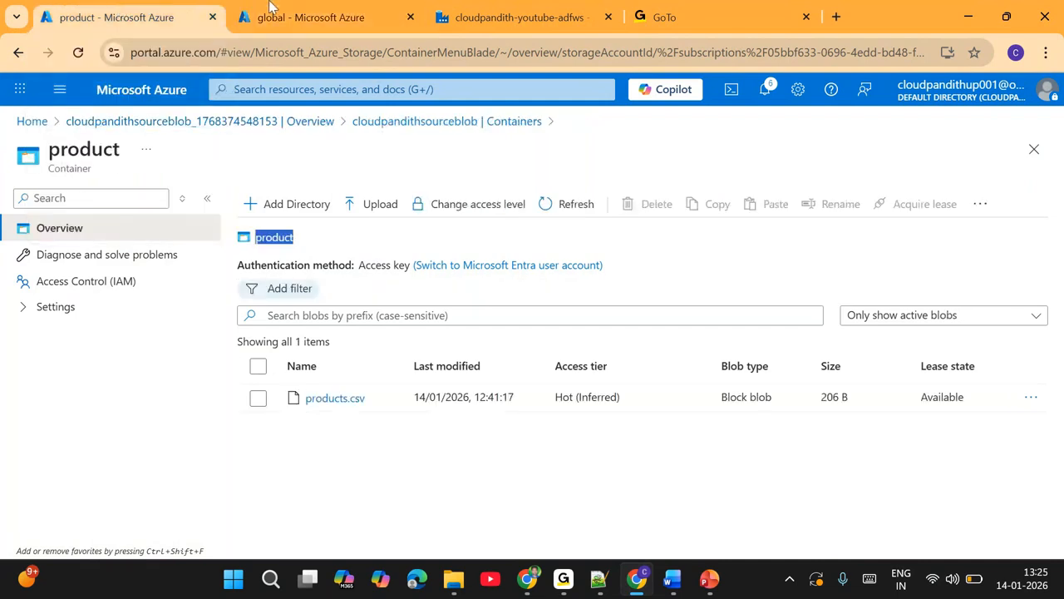
left_click(296, 6)
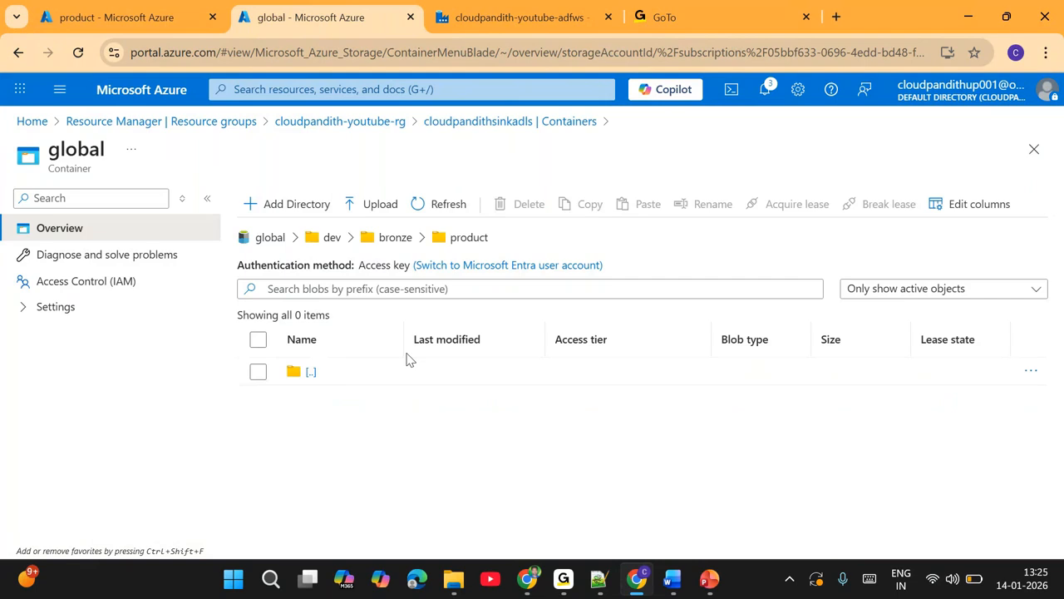
- Switch to Azure Data Factory and review its linked services
left_click(511, 15)
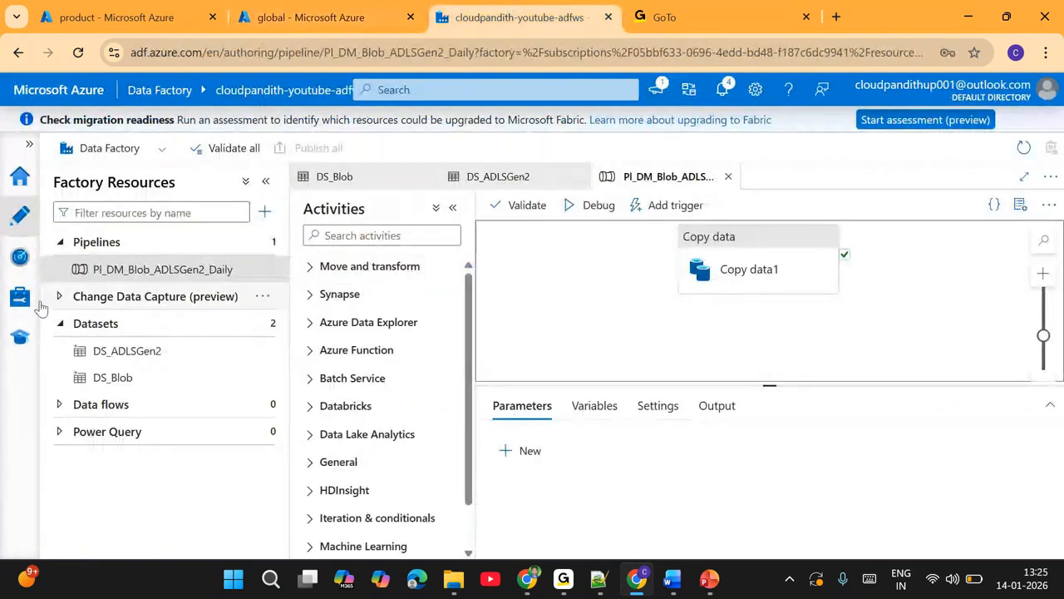
left_click(20, 299)
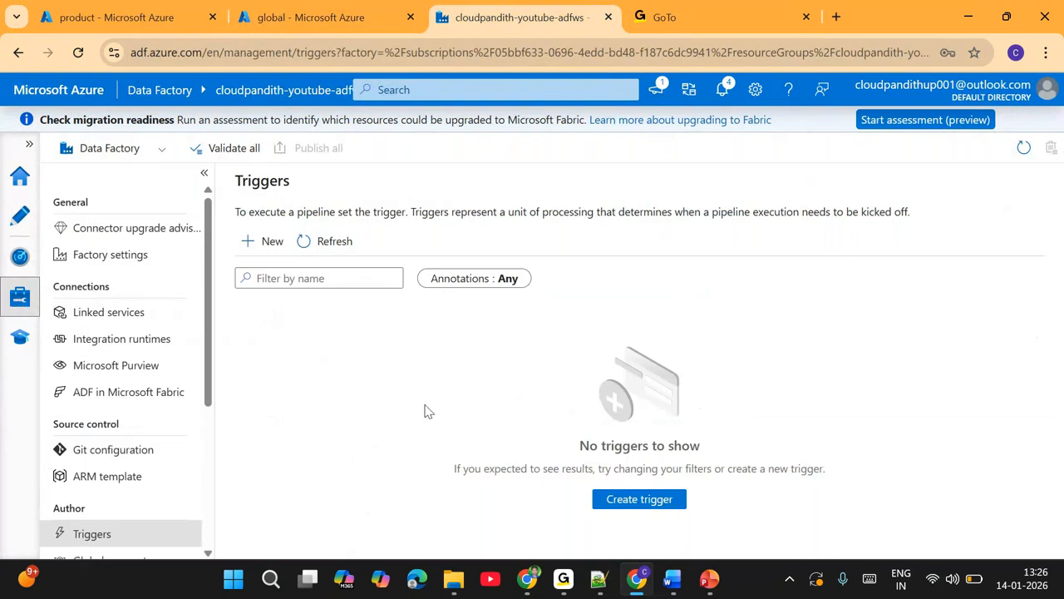
left_click(108, 311)
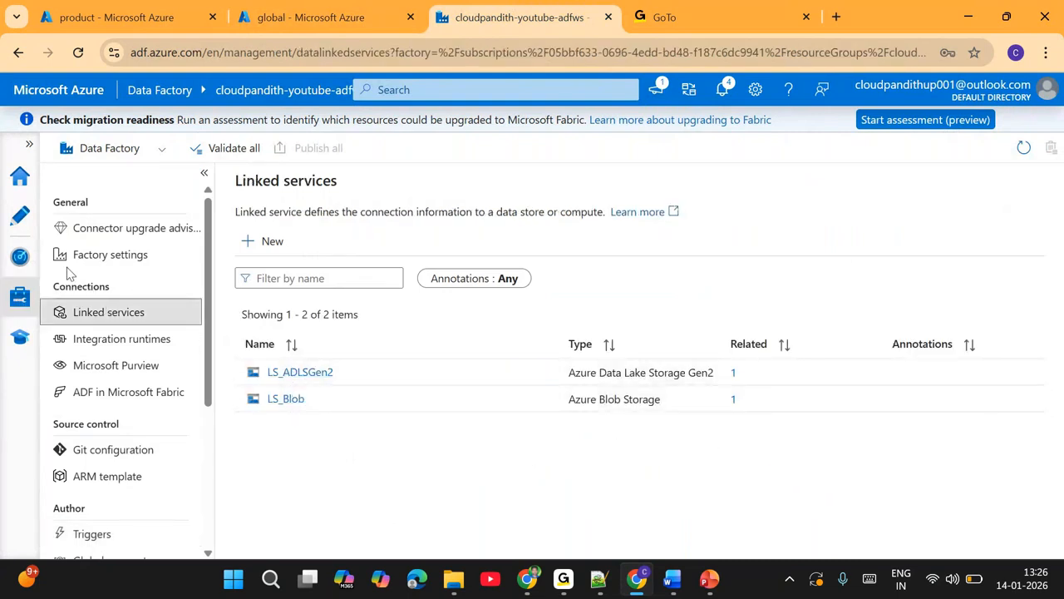
- Inspect the file paths configured in the DS_Blob and DS_ADLSGen2 datasets
left_click(17, 235)
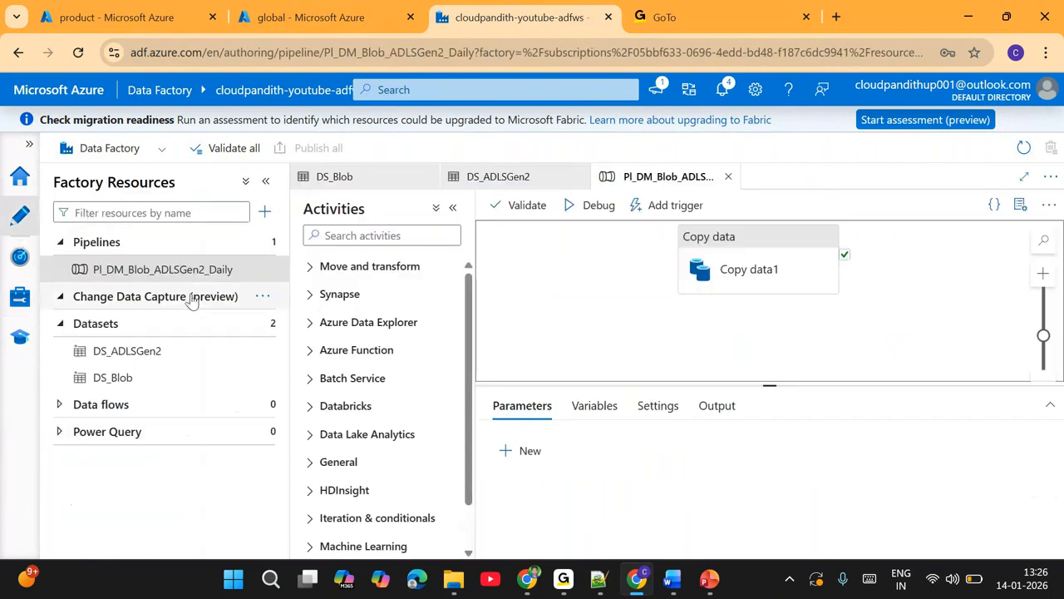
left_click(145, 379)
double_click(514, 425)
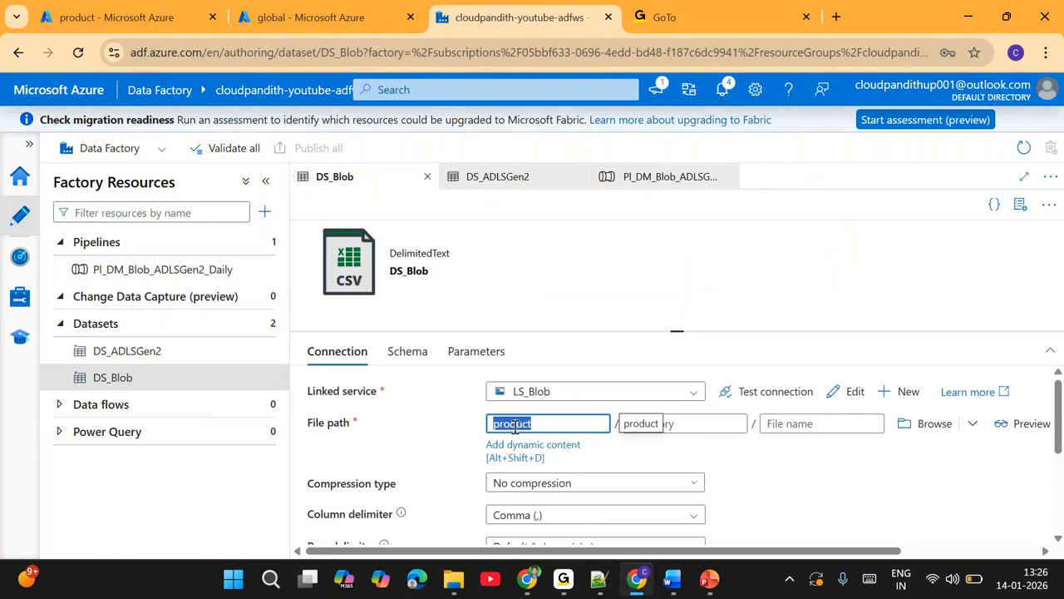
left_click(197, 360)
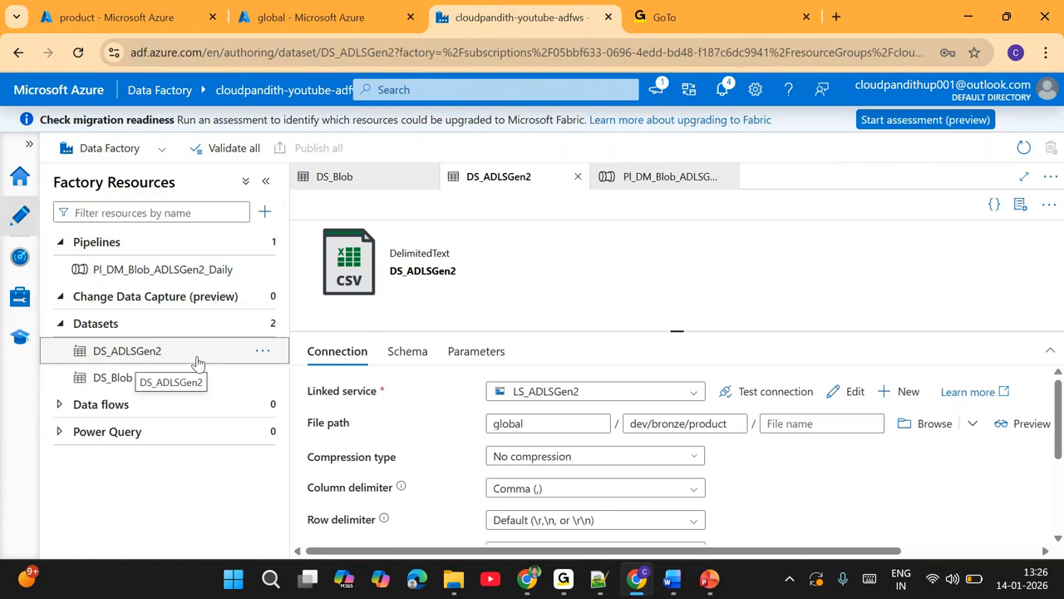
double_click(540, 427)
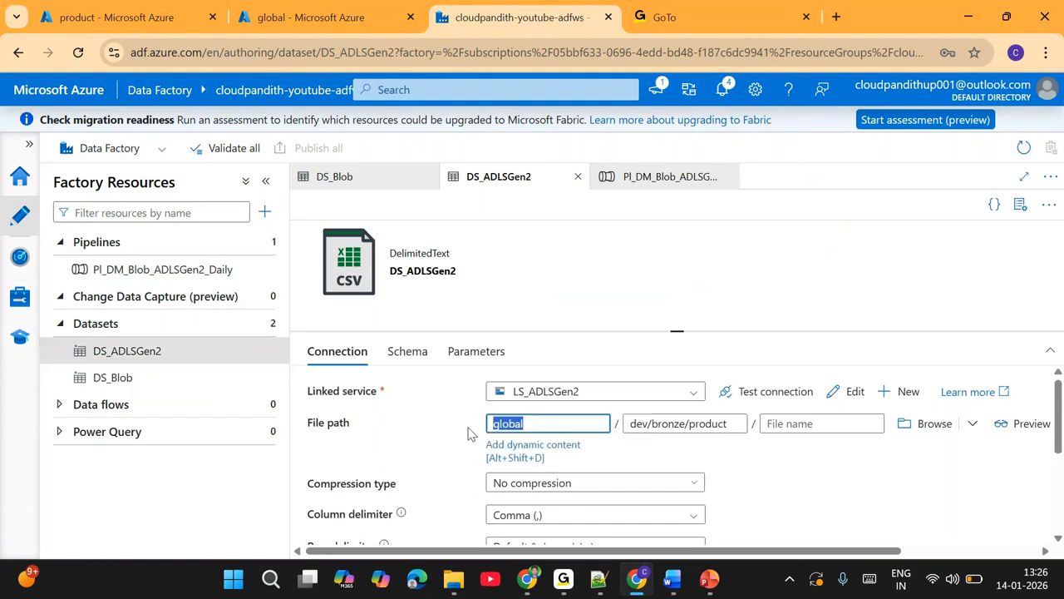
left_click(665, 426)
double_click(665, 426)
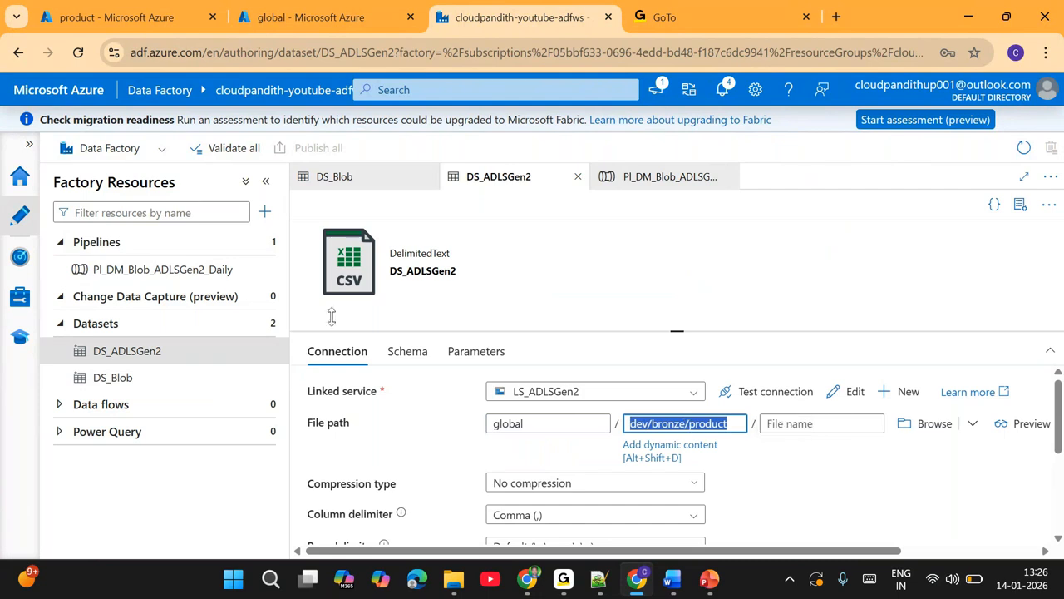
- Review the source and sink settings of the Copy data1 activity in the Pl_DM_Blob_ADLSGen2_Daily pipeline
left_click(183, 271)
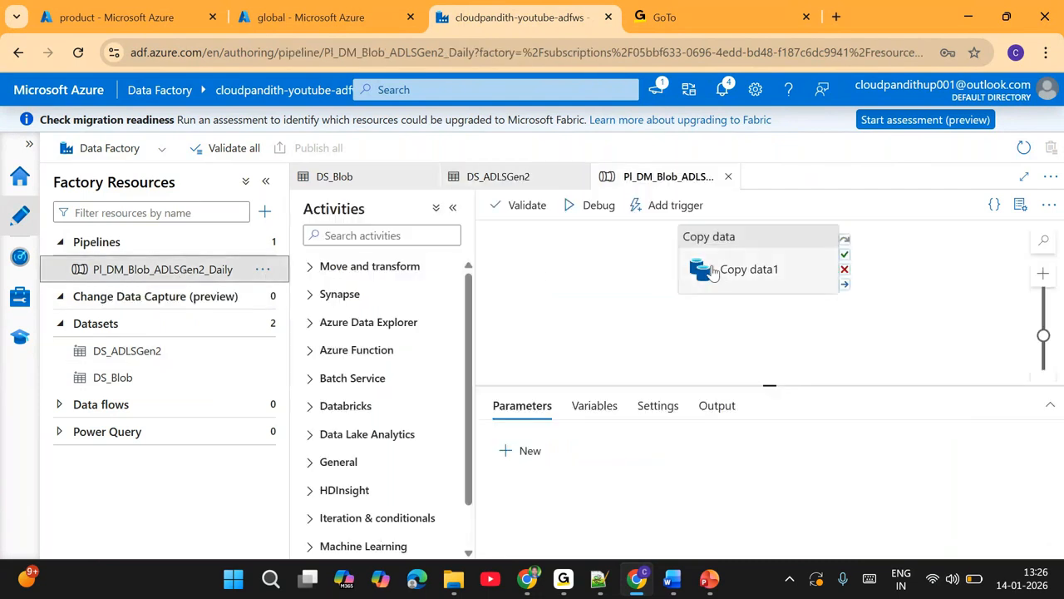
left_click(726, 270)
left_click(569, 405)
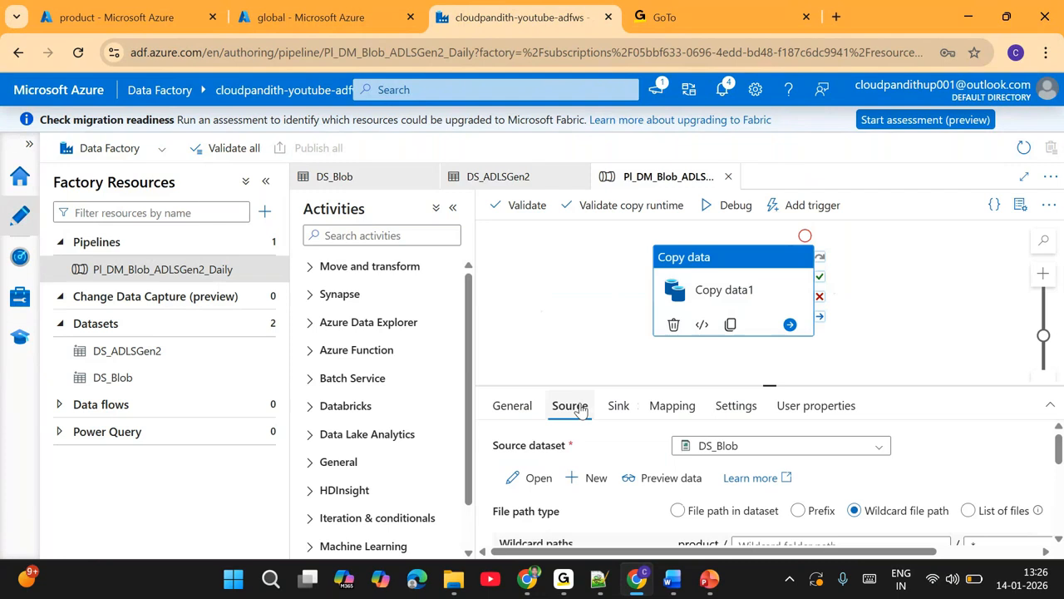
scroll(645, 478, "down", 1)
scroll(643, 470, "up", 1)
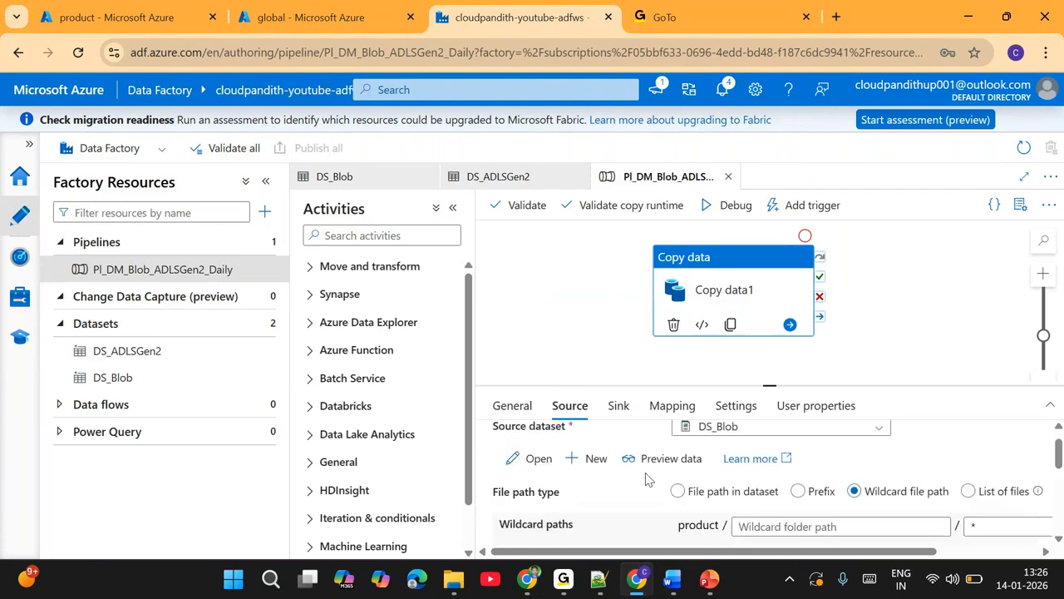
left_click(628, 406)
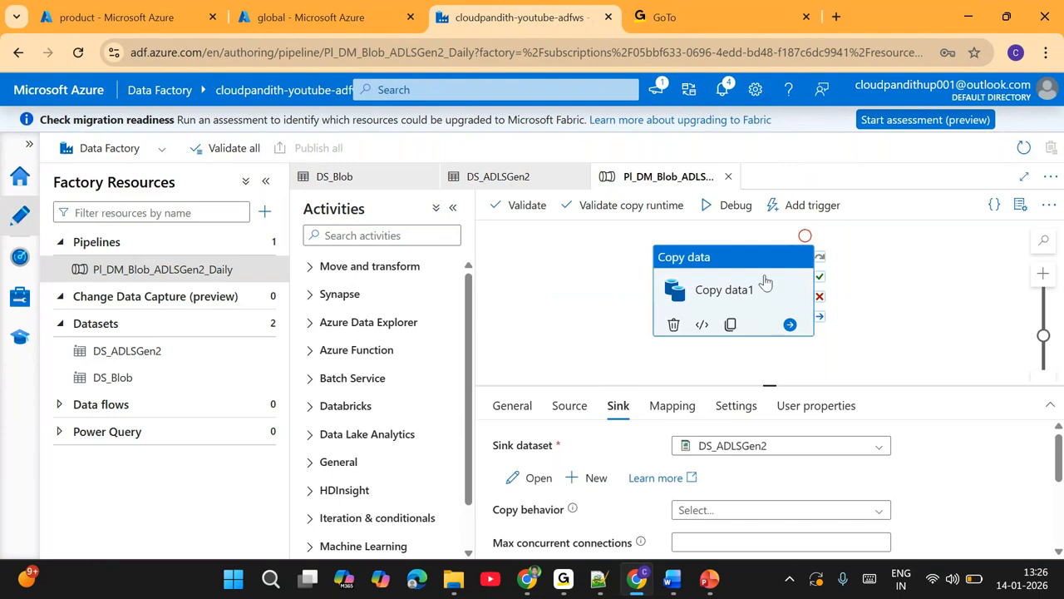
- Add a new trigger to the pipeline and name it Tr_Sales_Daily
left_click(798, 206)
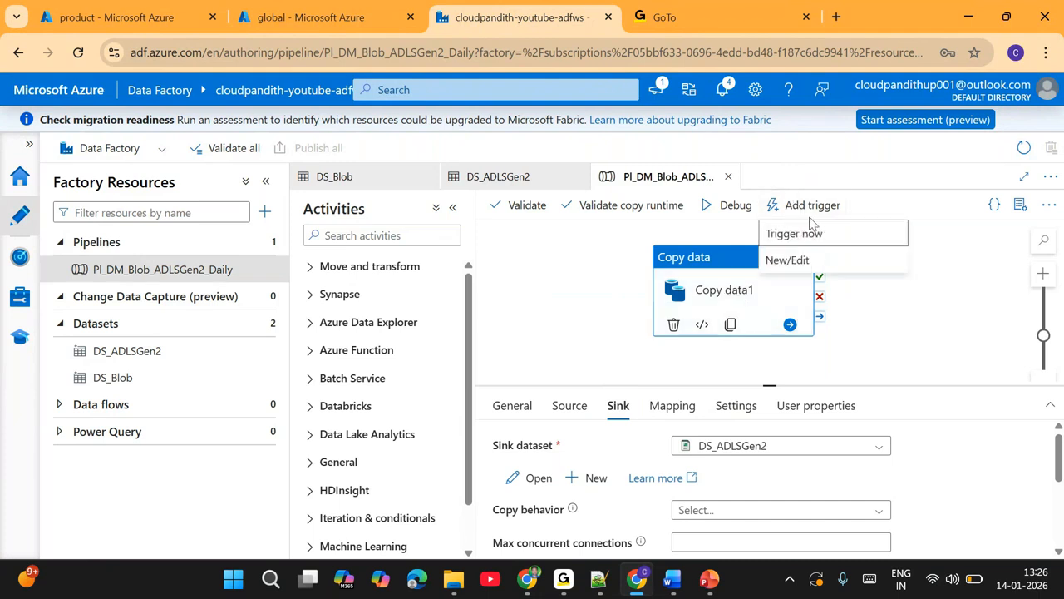
left_click(782, 260)
left_click(627, 175)
left_click(622, 228)
left_click_drag(632, 174, 519, 181)
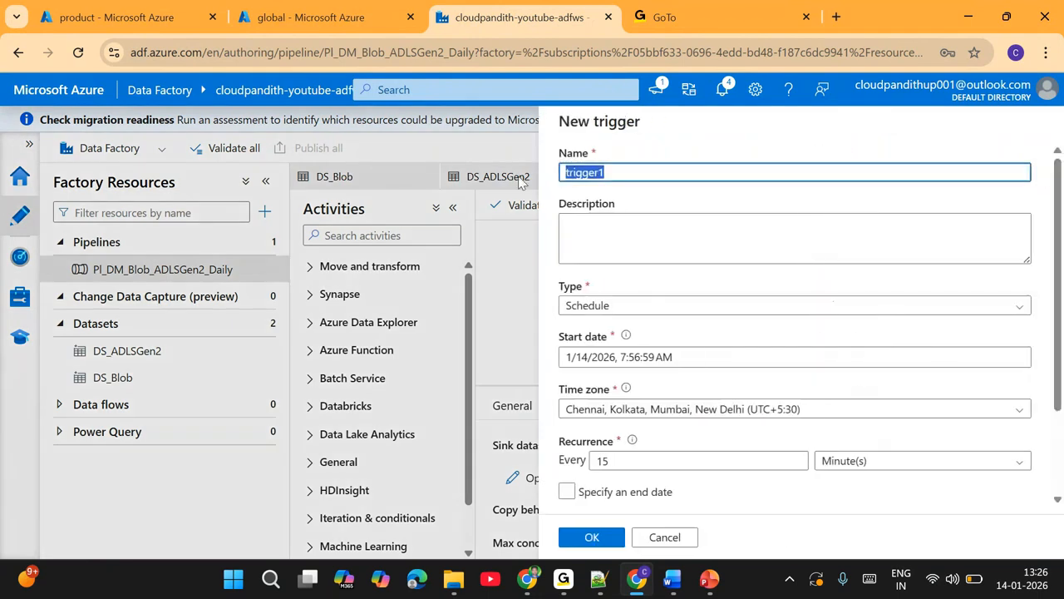
type("Tr_Sales_Dail")
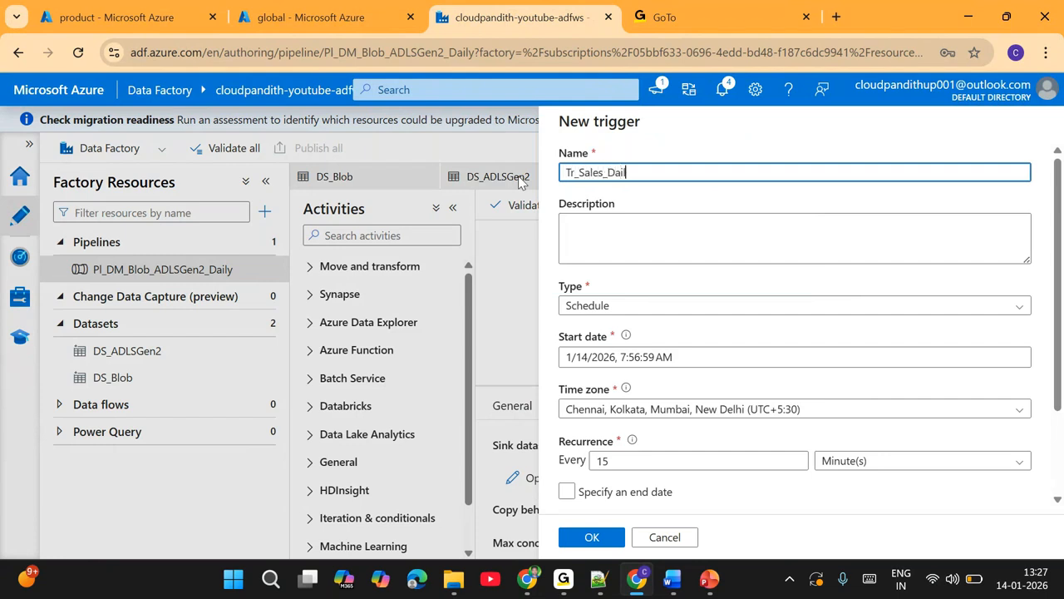
type("y")
- Review the new trigger's schedule settings and the available time zones
scroll(603, 311, "down", 2)
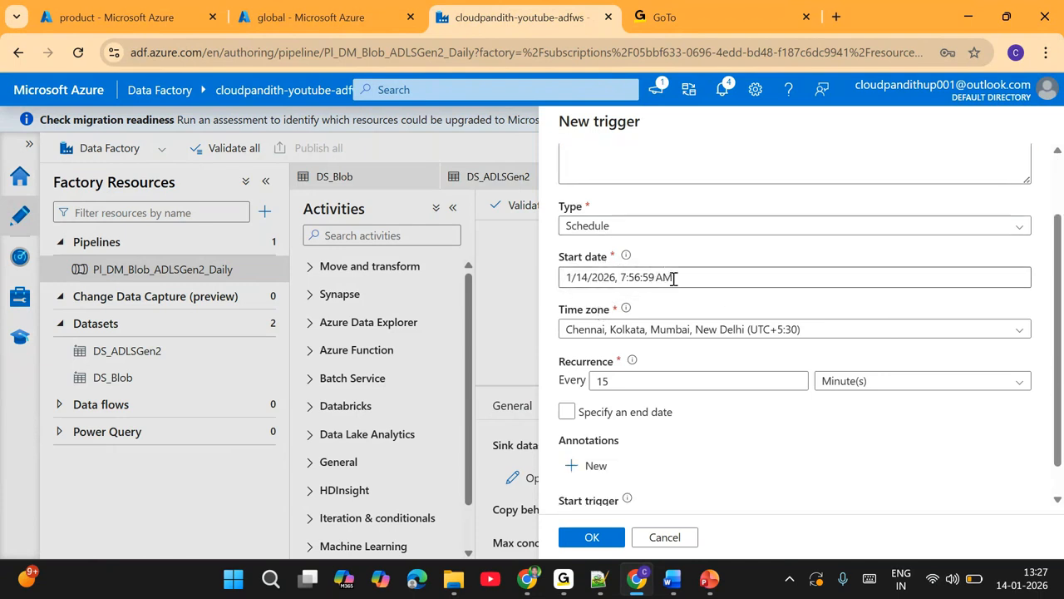
scroll(673, 276, "down", 1)
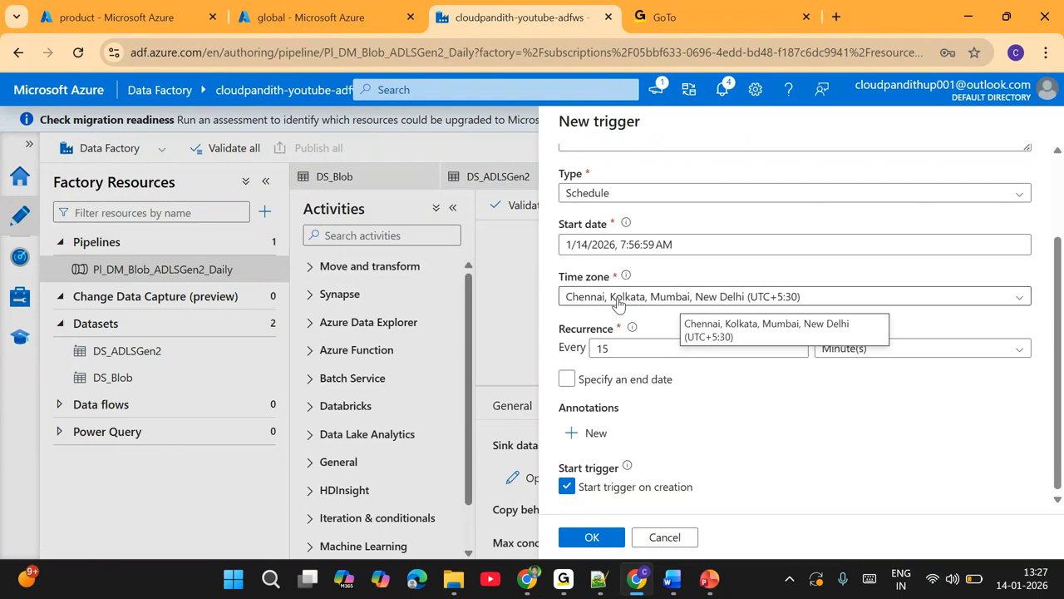
left_click(618, 298)
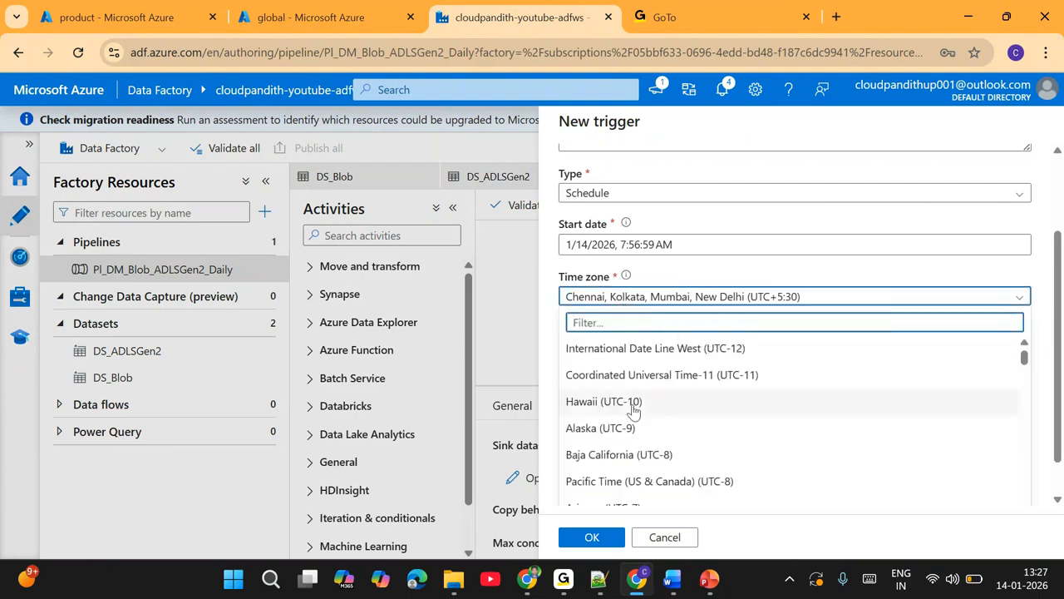
scroll(636, 349, "down", 1)
scroll(636, 464, "up", 1)
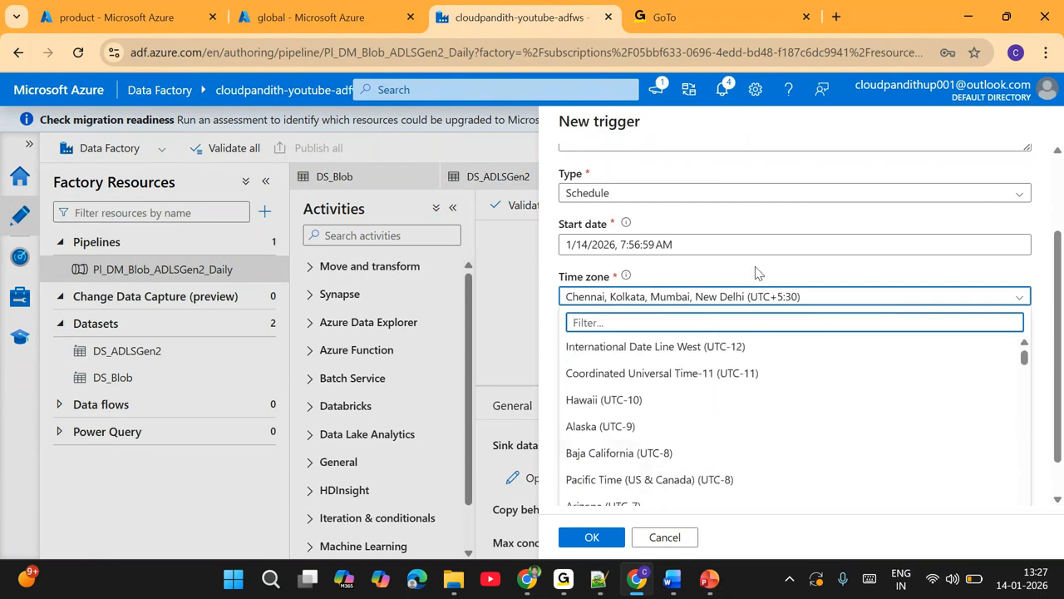
left_click(733, 272)
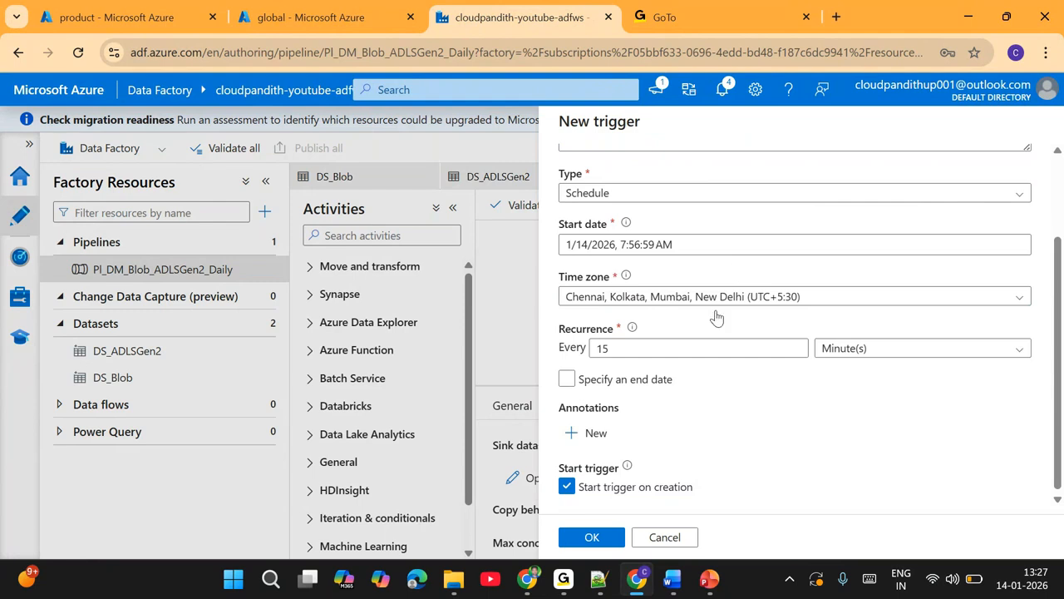
- Set the trigger's recurrence to every 1 day
left_click(641, 347)
key("BackSpace")
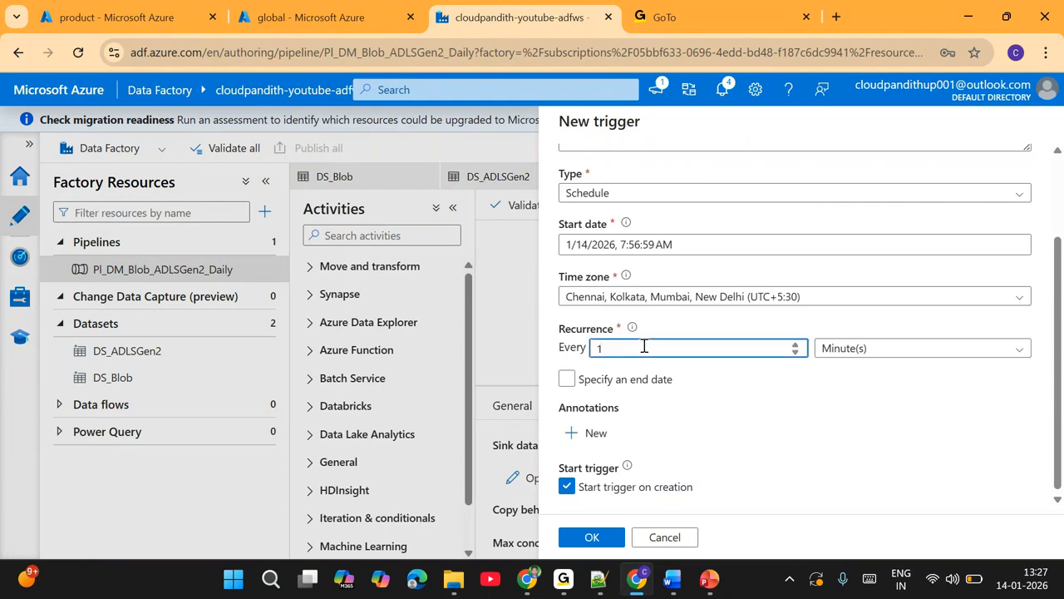
left_click(868, 348)
left_click(843, 426)
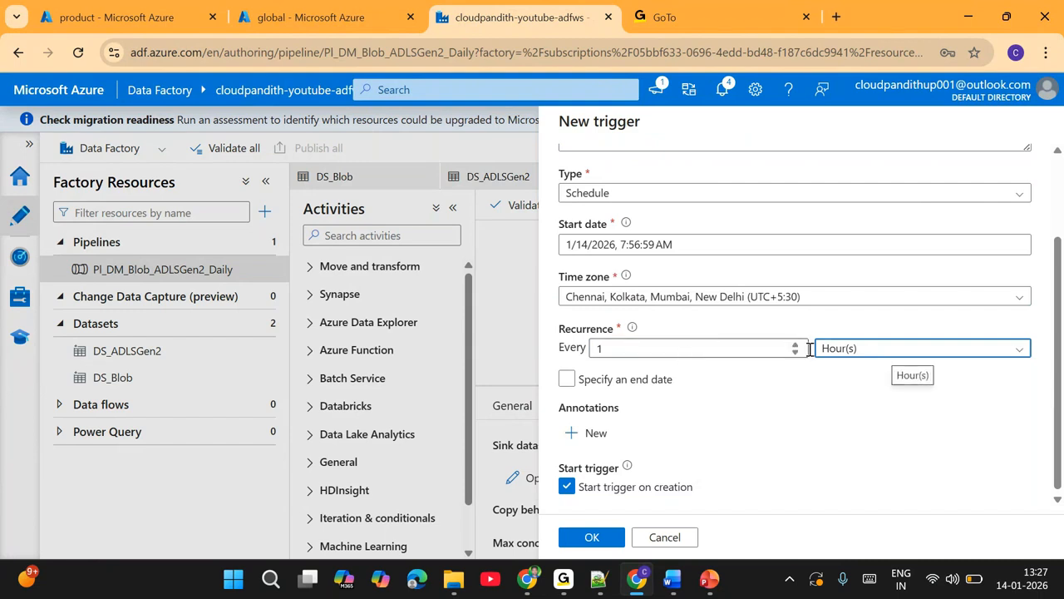
left_click(840, 349)
left_click(838, 453)
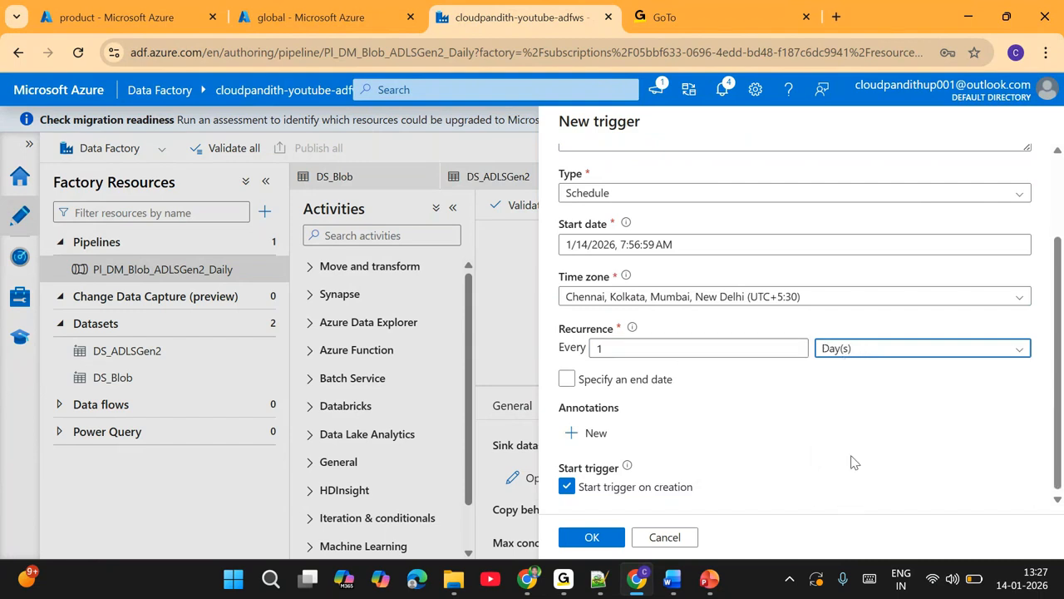
- Set the trigger's start time to 1:00:00 AM, keeping 1/14/2026 as the date
left_click(660, 244)
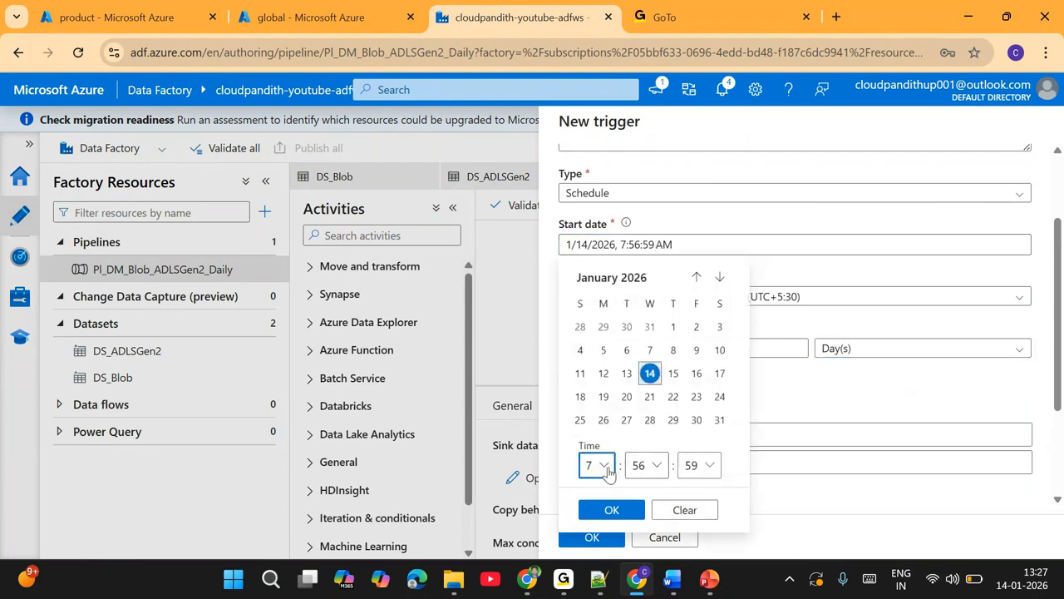
left_click(604, 464)
scroll(601, 218, "up", 2)
left_click(593, 170)
left_click(646, 465)
scroll(641, 202, "up", 10)
scroll(647, 179, "up", 6)
left_click(641, 138)
left_click(700, 465)
scroll(705, 246, "up", 15)
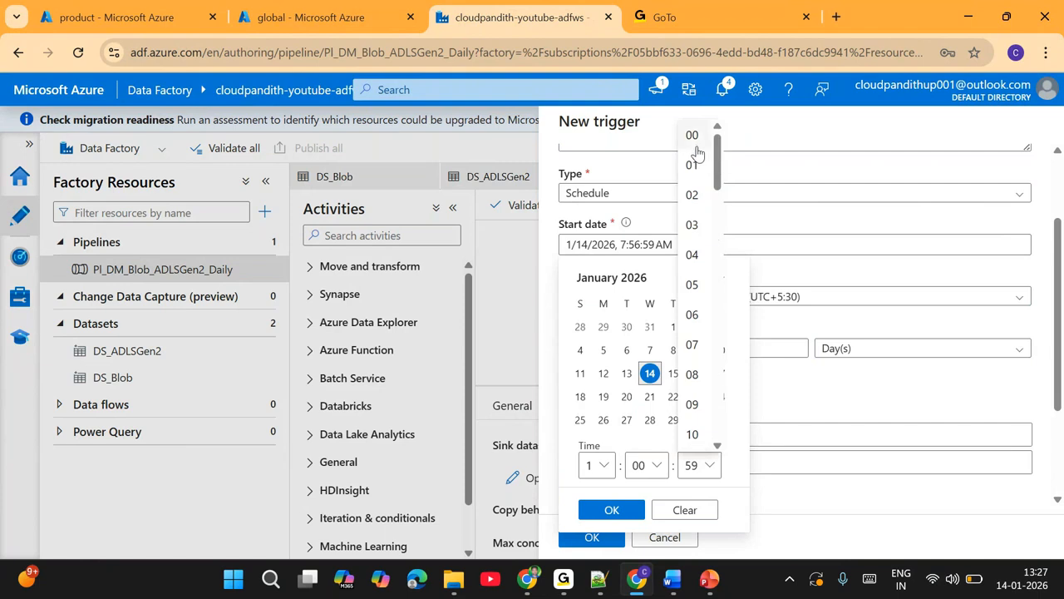
left_click(695, 146)
left_click(611, 509)
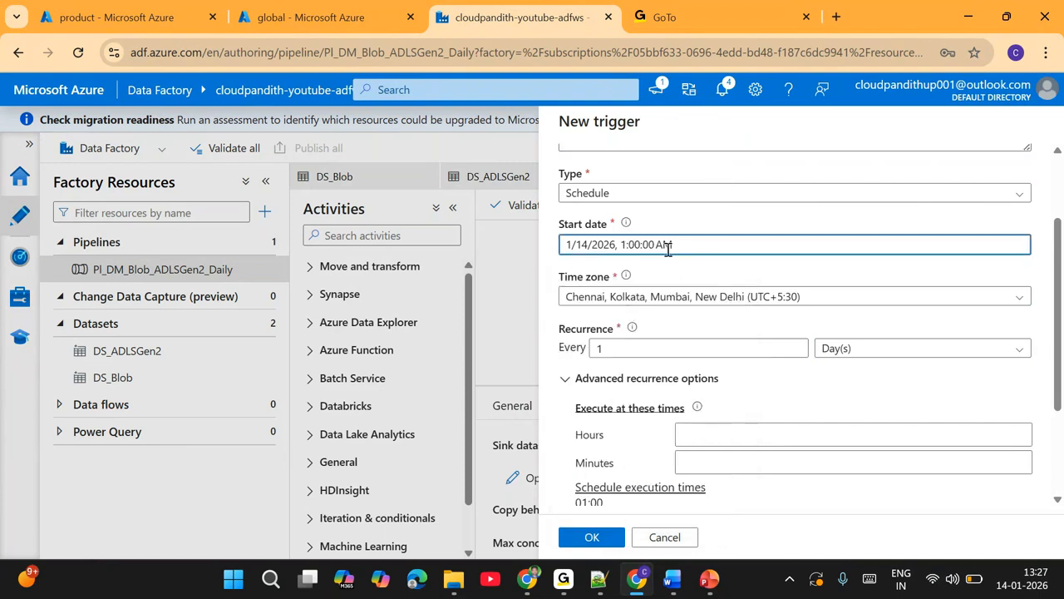
- Try minutes and hours as the trigger's recurrence unit, and return it to days
left_click(848, 349)
left_click(861, 399)
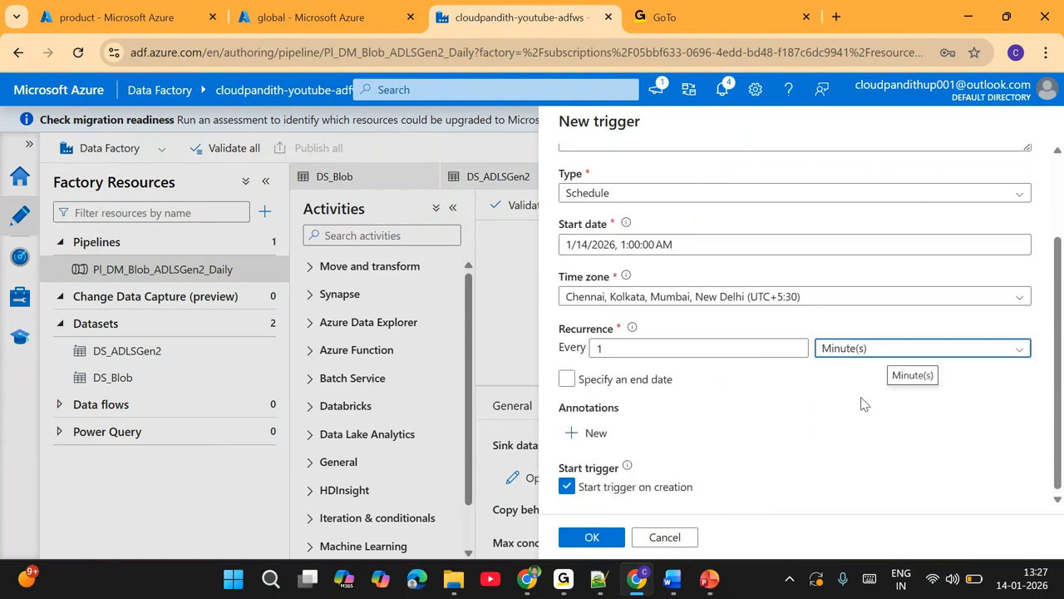
left_click(843, 347)
left_click(842, 429)
left_click(844, 349)
left_click(838, 453)
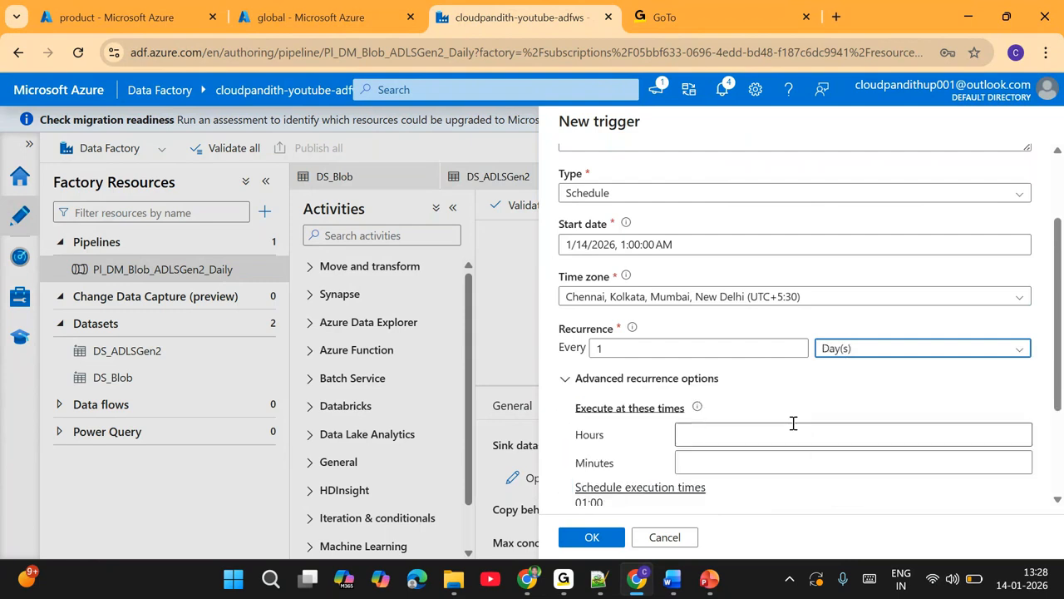
- Set the trigger's daily execution time to hour 13 and minute 31
left_click(747, 422)
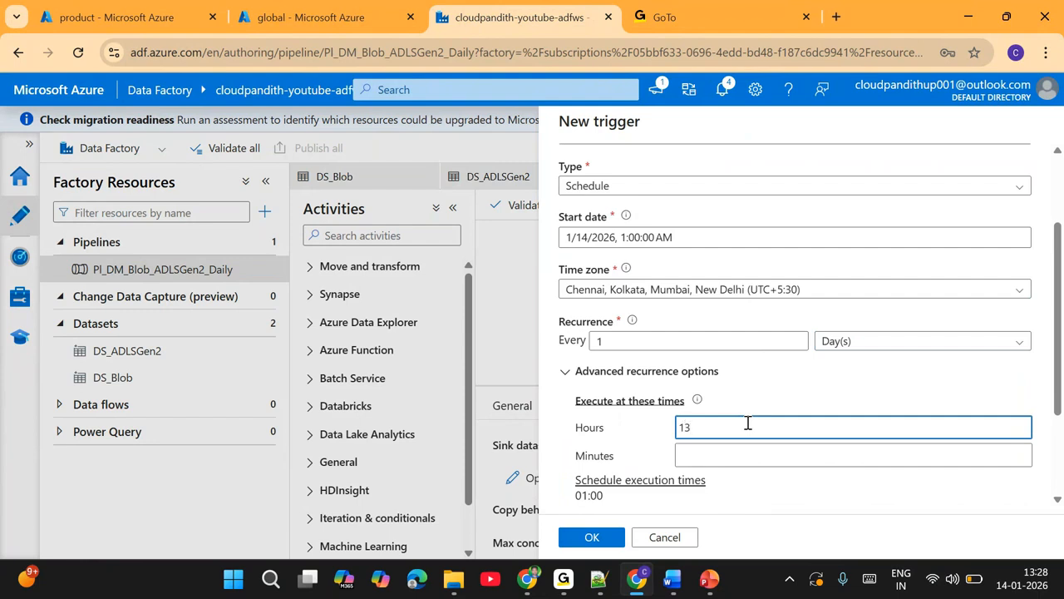
left_click(707, 451)
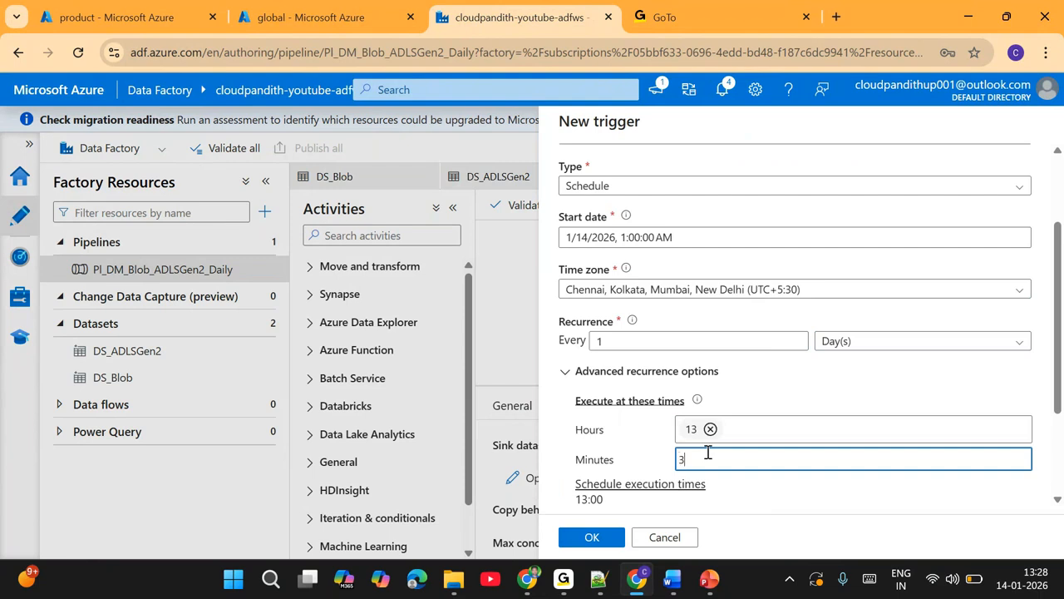
type("31")
left_click(816, 394)
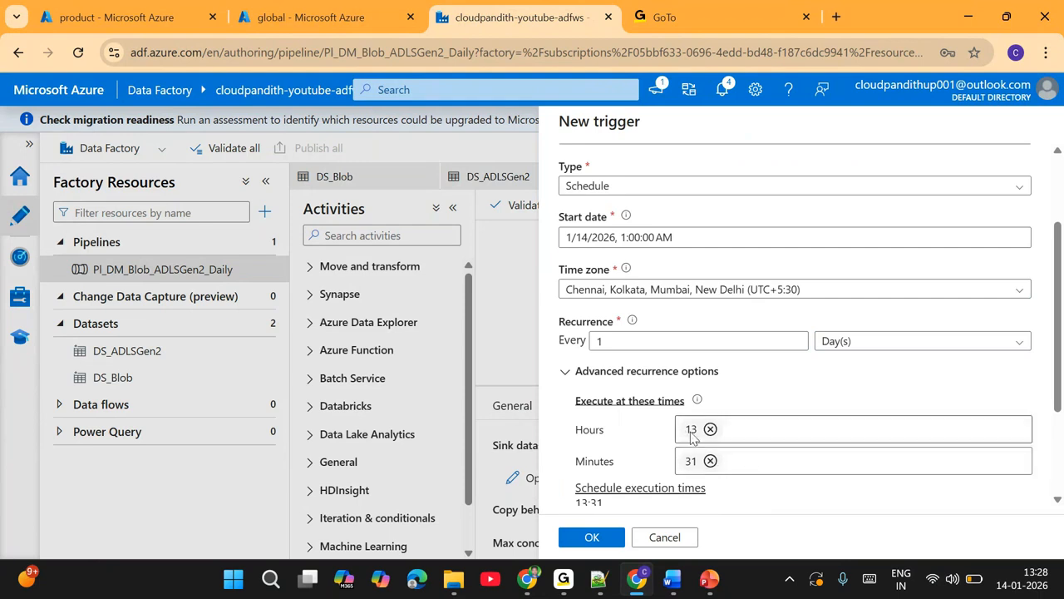
- Try a weekly recurrence for the trigger, with Saturday and Sunday as the run days
scroll(784, 399, "down", 3)
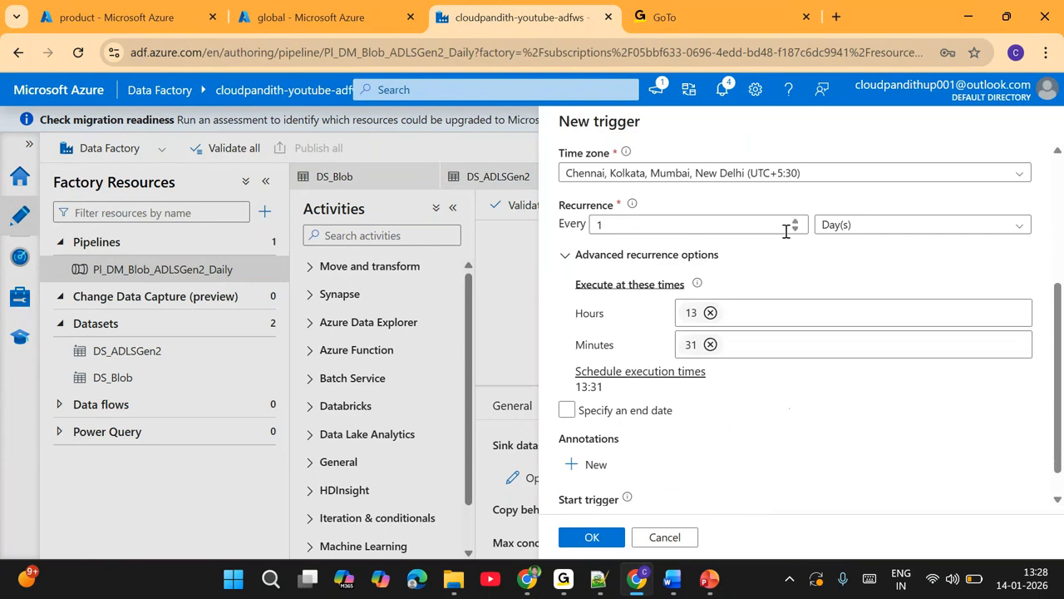
left_click(853, 229)
left_click(845, 357)
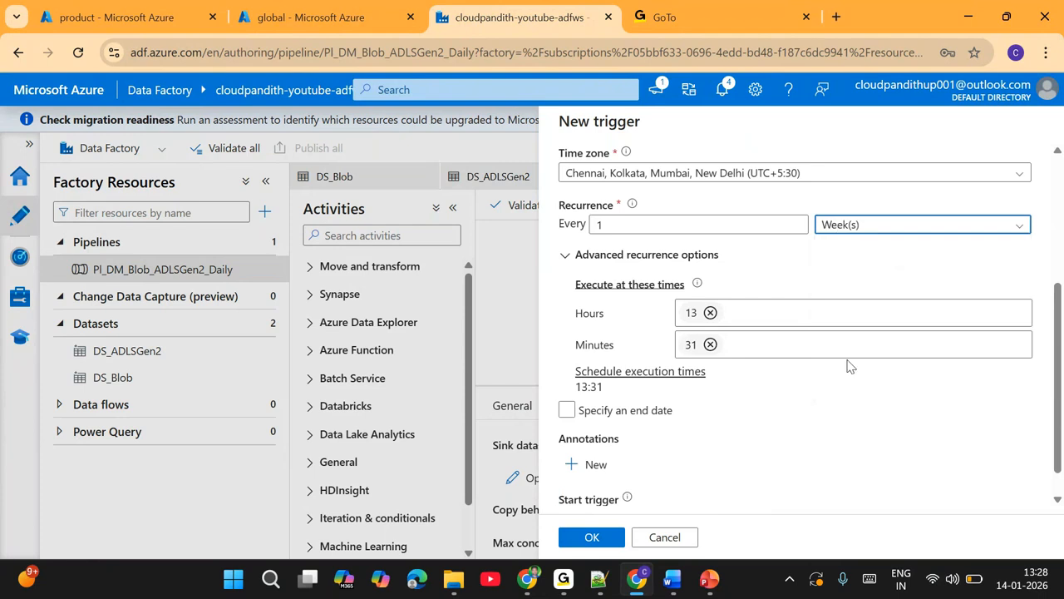
left_click(1002, 313)
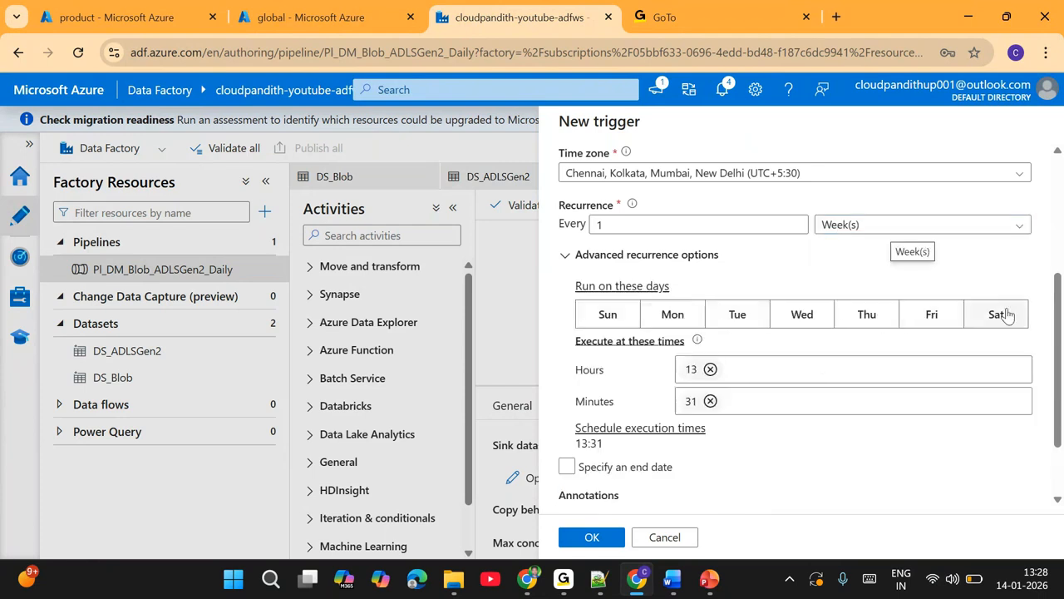
left_click(602, 313)
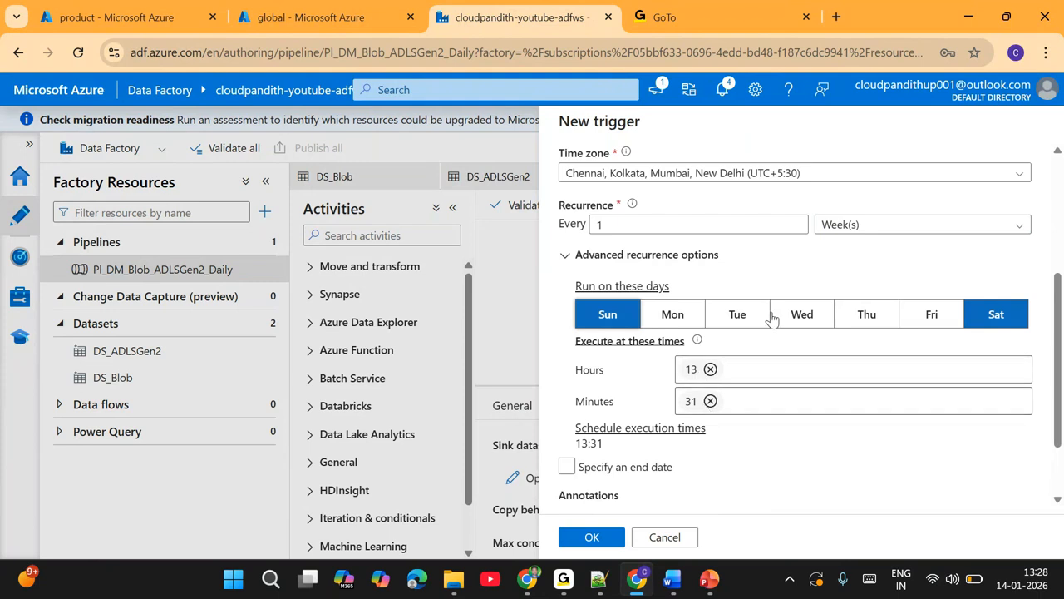
- Try a monthly recurrence with days 1, 5 and Last, clear day 1, and return the recurrence unit to days
left_click(833, 234)
left_click(842, 384)
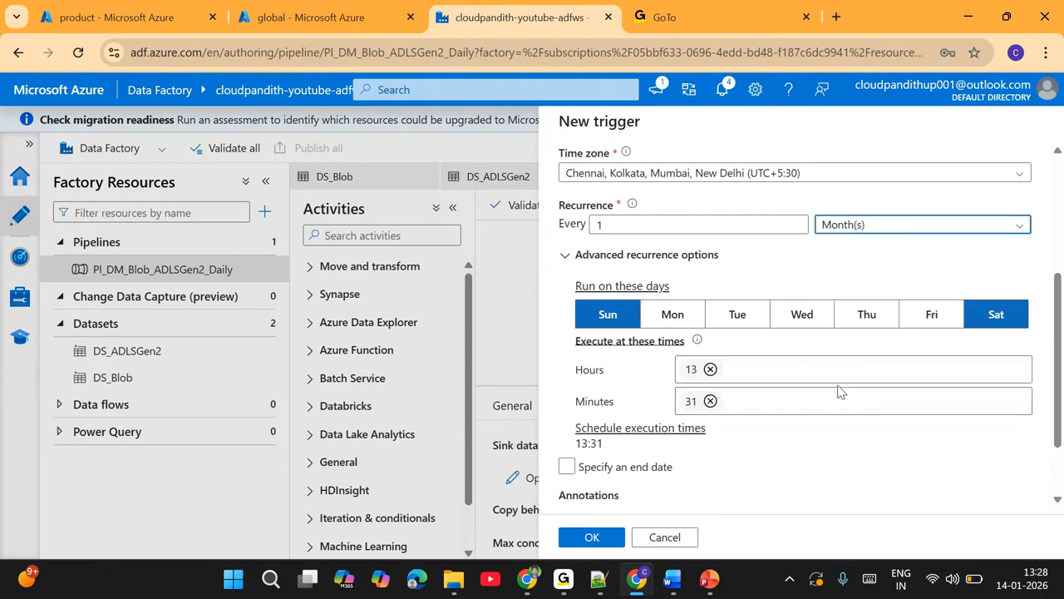
left_click(612, 351)
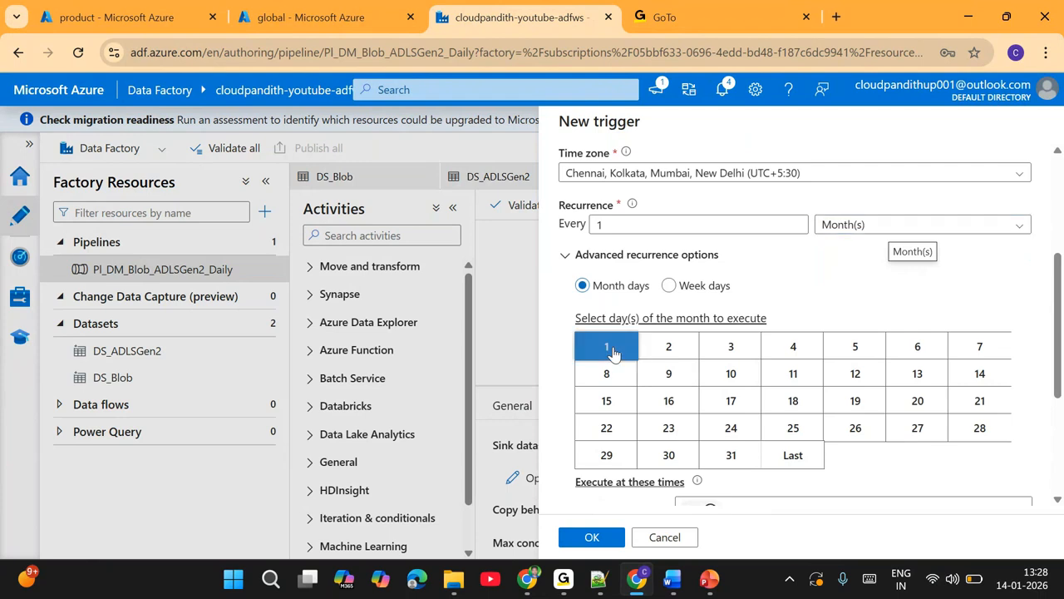
left_click(859, 348)
left_click(807, 456)
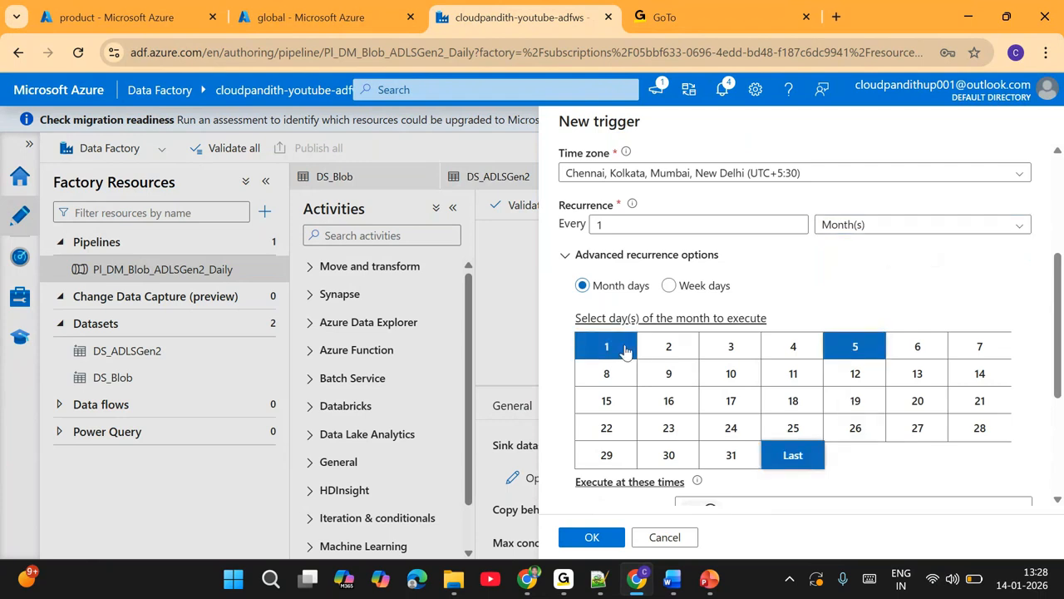
left_click(606, 347)
left_click(879, 225)
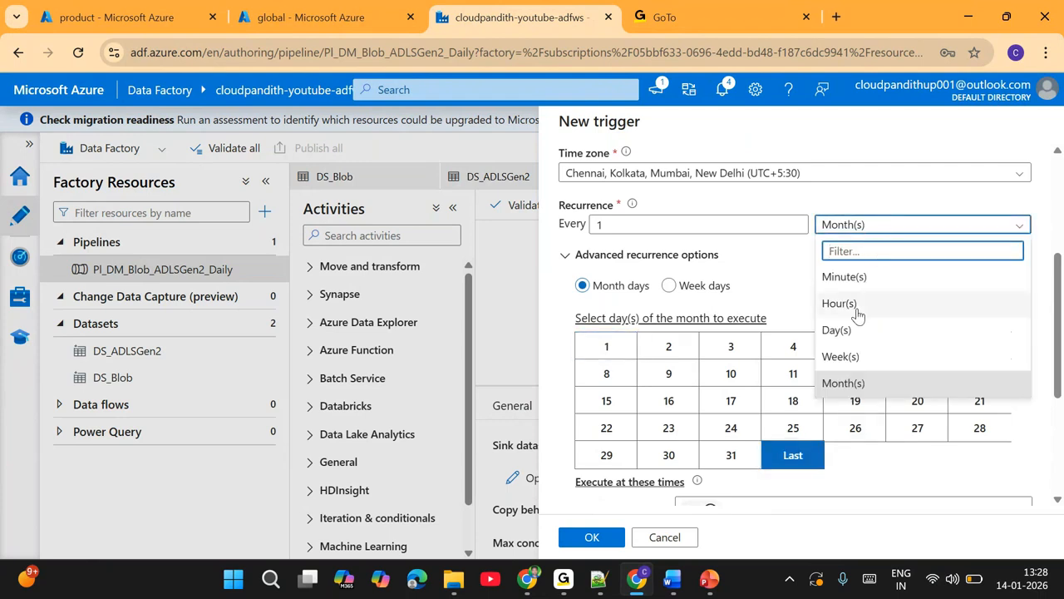
left_click(836, 330)
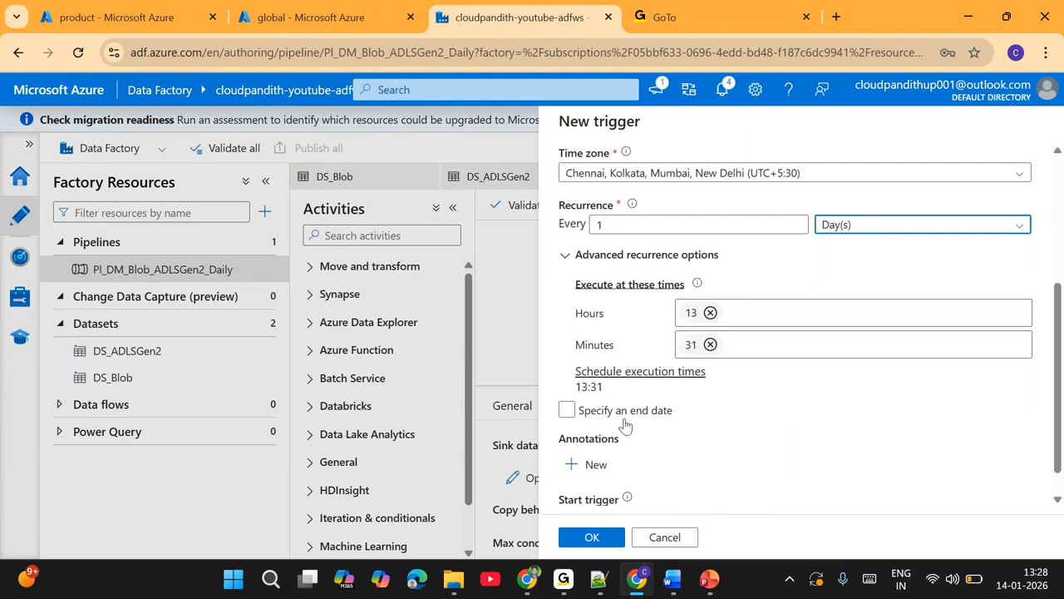
- Create the trigger with no end date and with start on creation enabled, and publish the pending changes
scroll(582, 413, "down", 1)
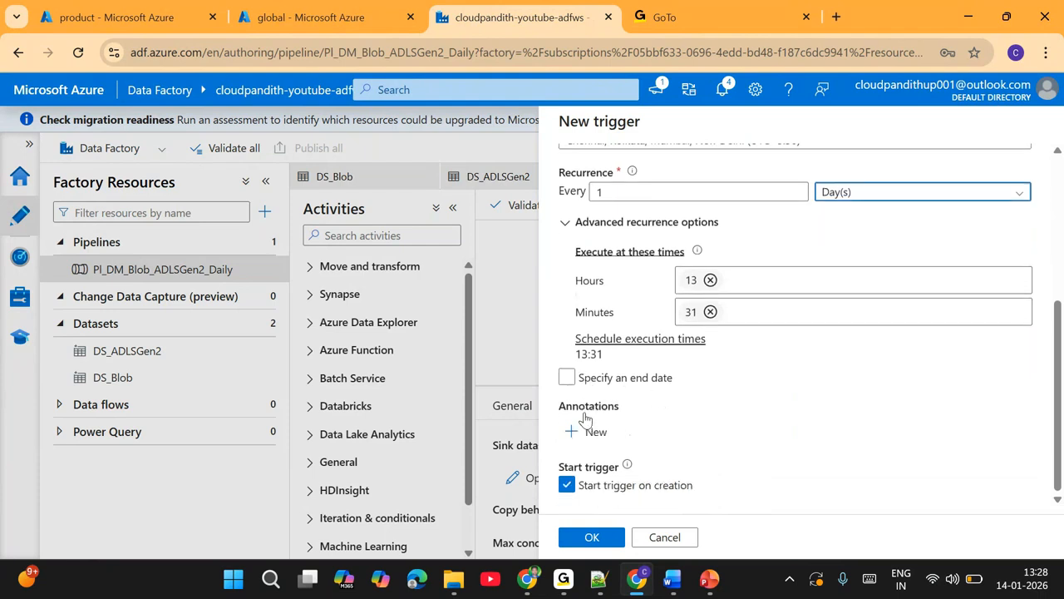
left_click(569, 380)
mouse_move(627, 467)
left_click(665, 488)
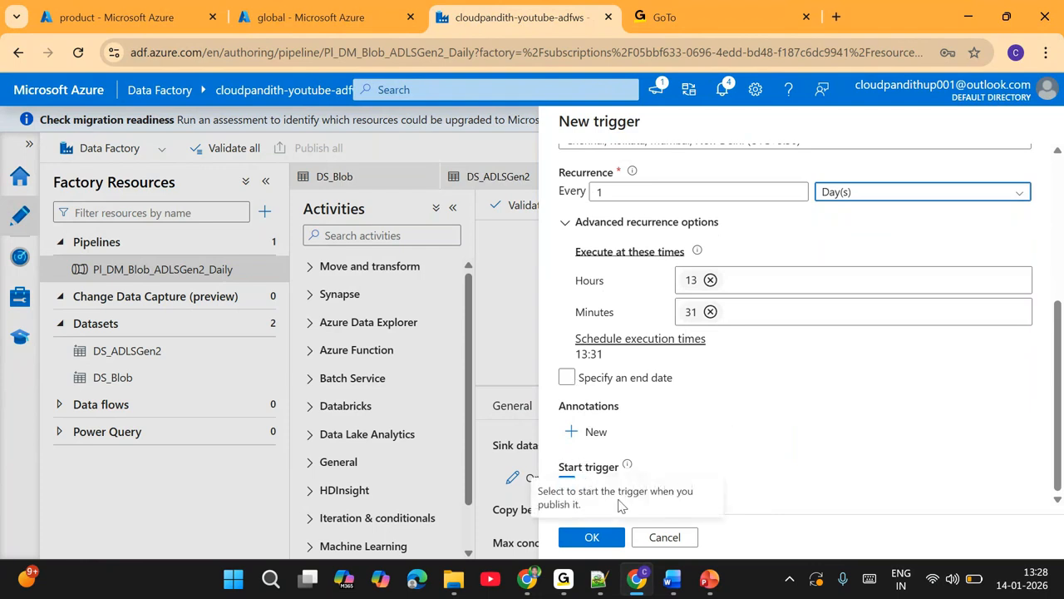
left_click(592, 537)
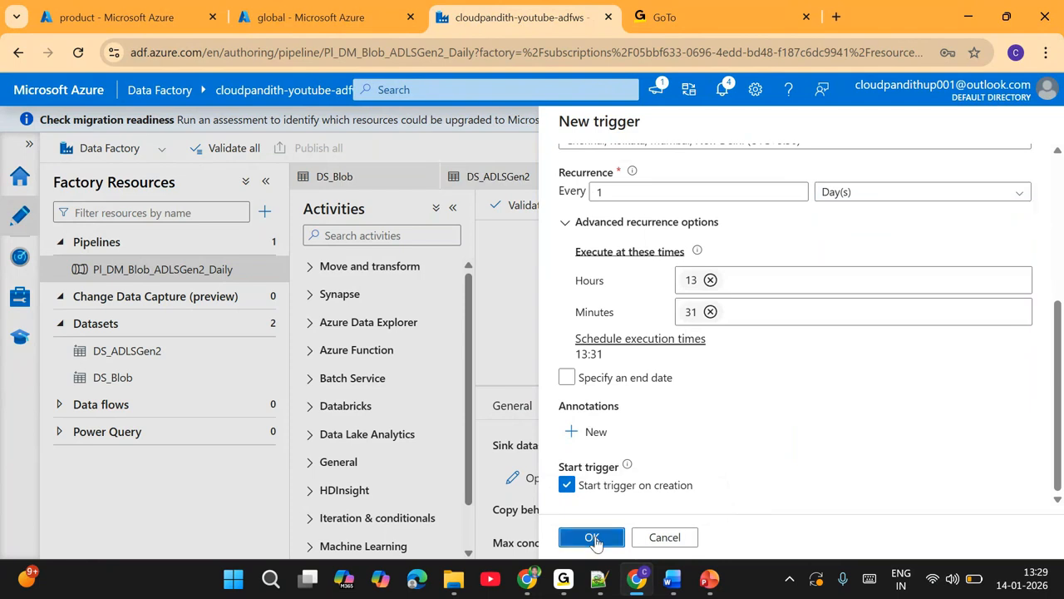
left_click(612, 541)
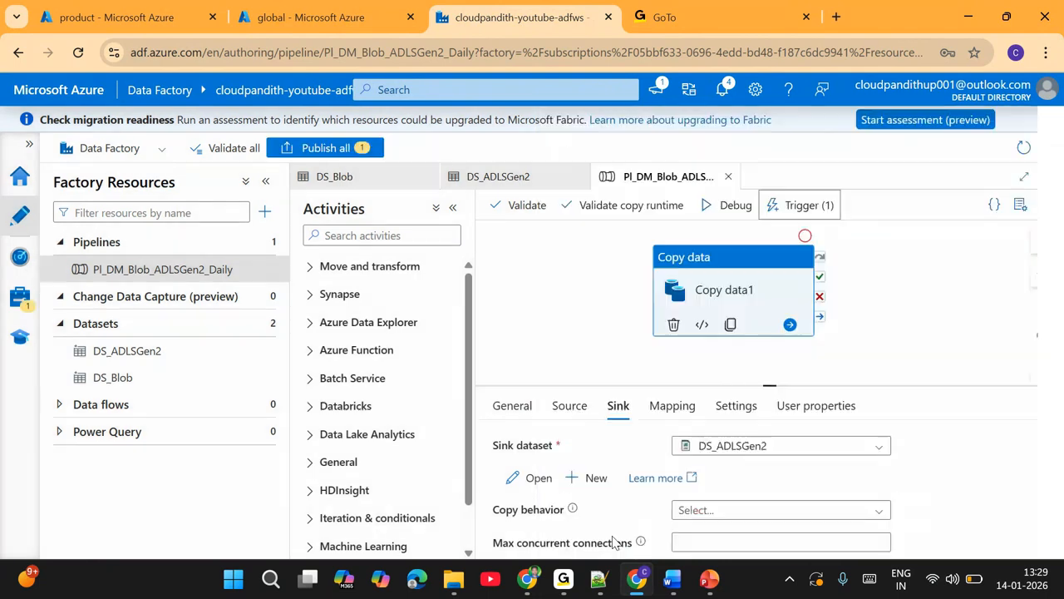
left_click(336, 148)
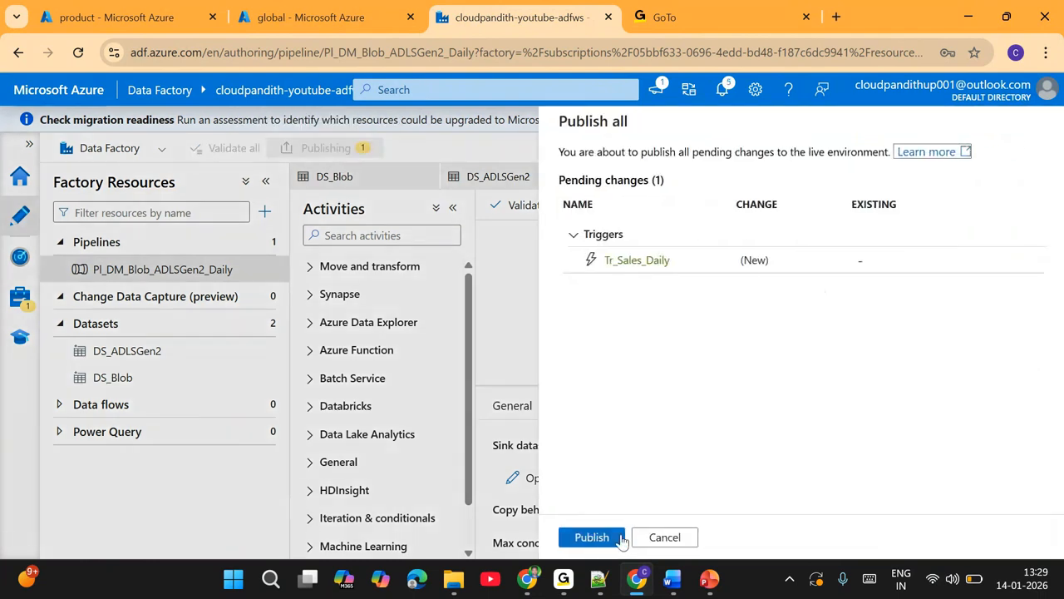
left_click(592, 538)
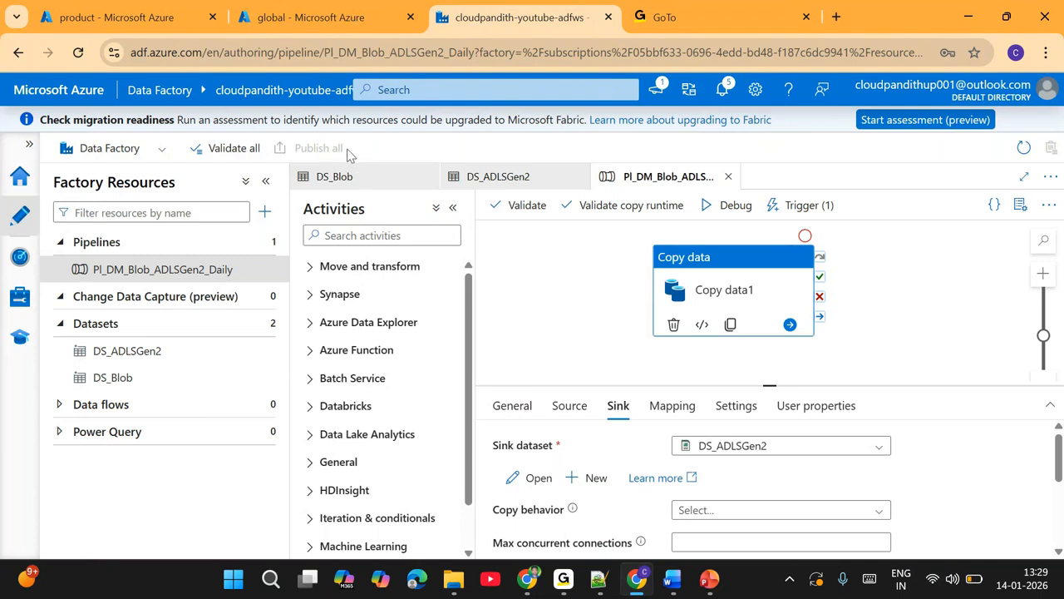
- Review the recurrence, execution time and status of the Tr_Sales_Daily trigger, and close it without changes
left_click(800, 207)
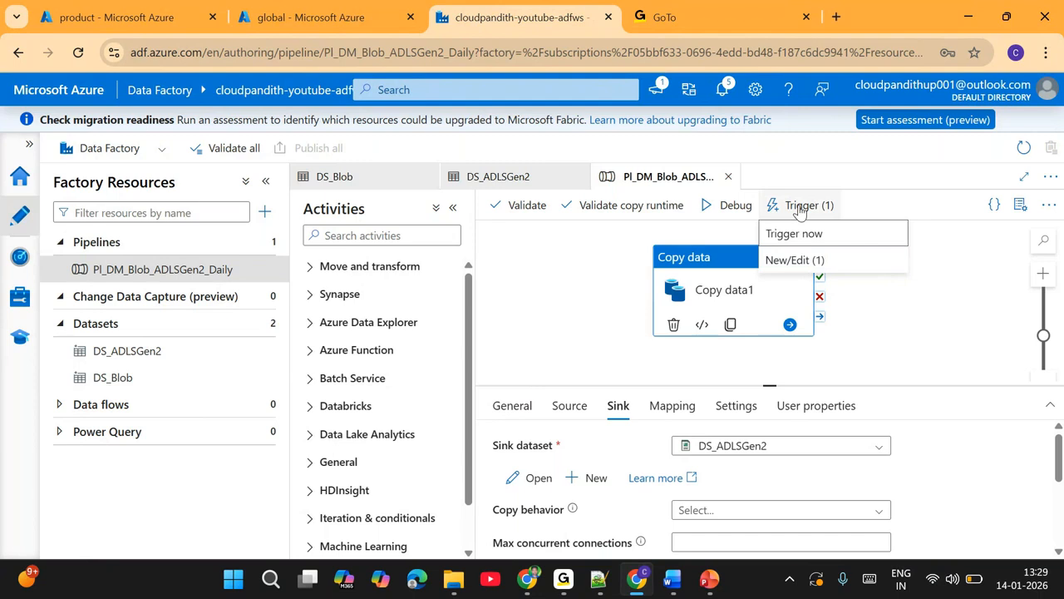
left_click(796, 260)
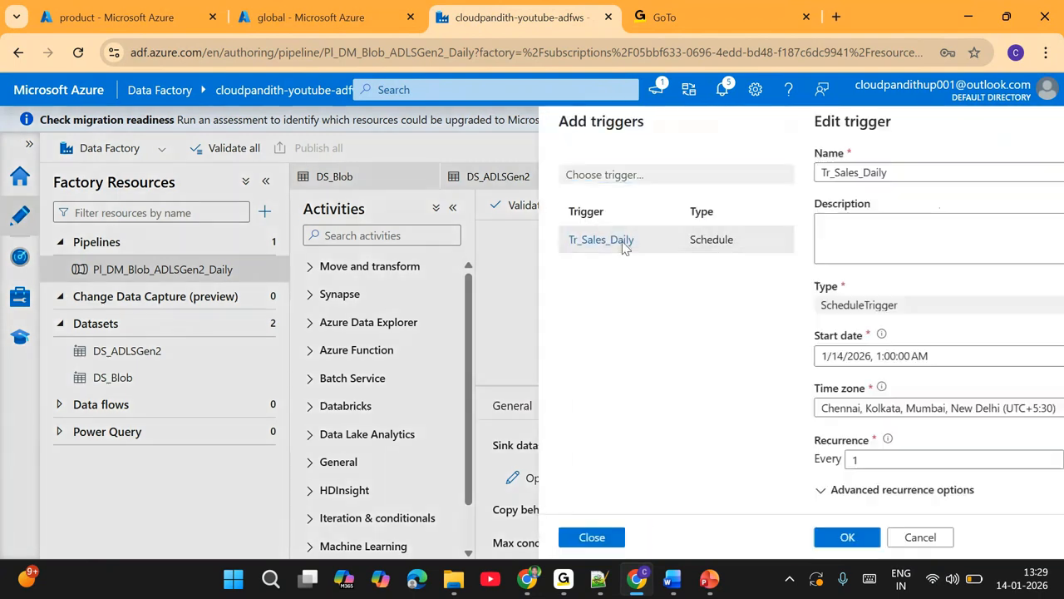
left_click(622, 242)
scroll(775, 362, "down", 5)
left_click_drag(562, 468, 600, 480)
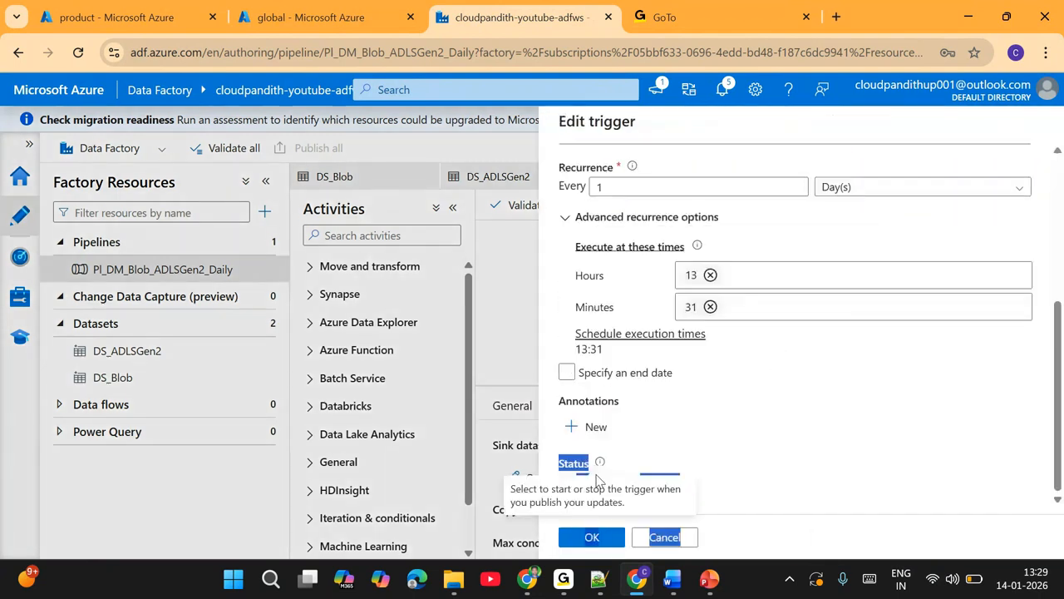
left_click(667, 434)
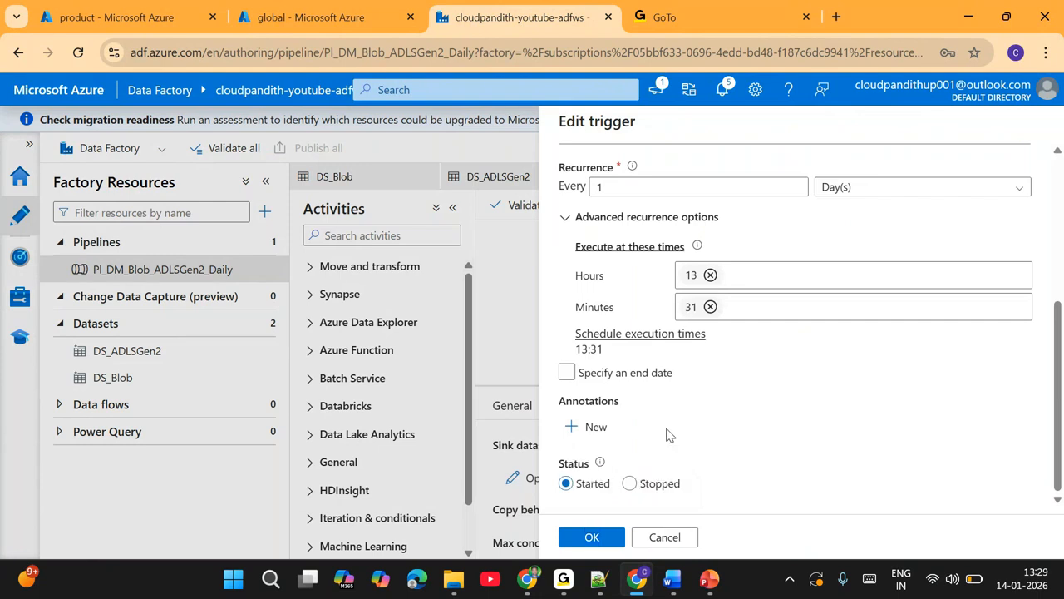
left_click(594, 537)
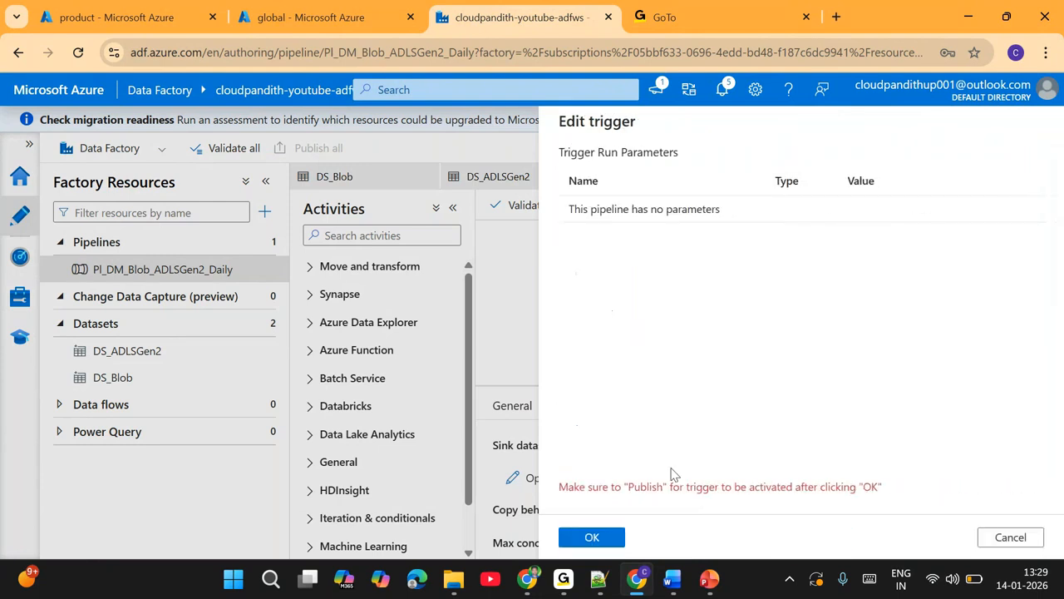
left_click(1010, 537)
left_click(675, 538)
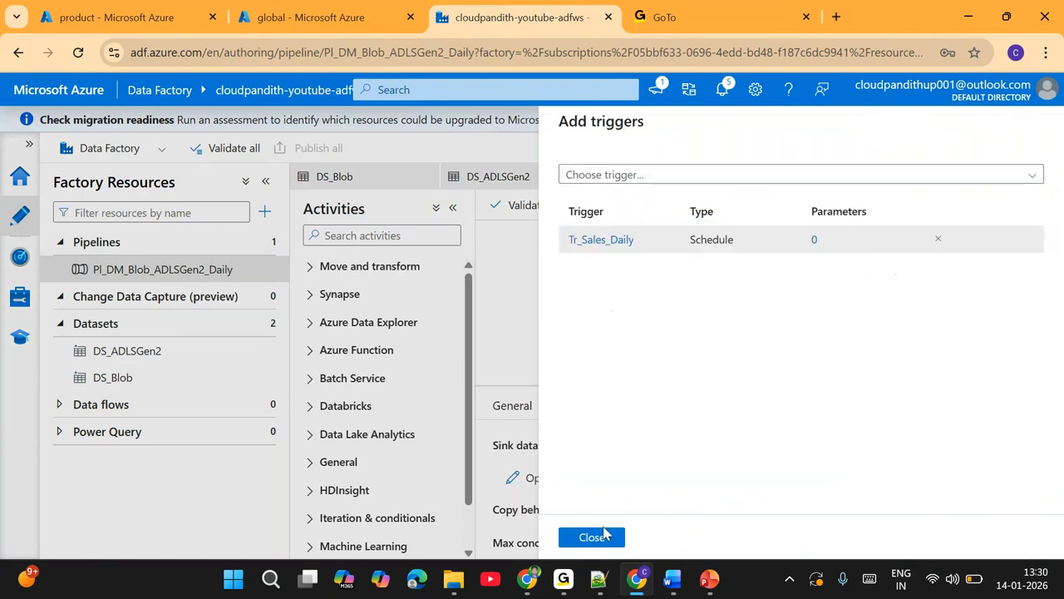
left_click(604, 536)
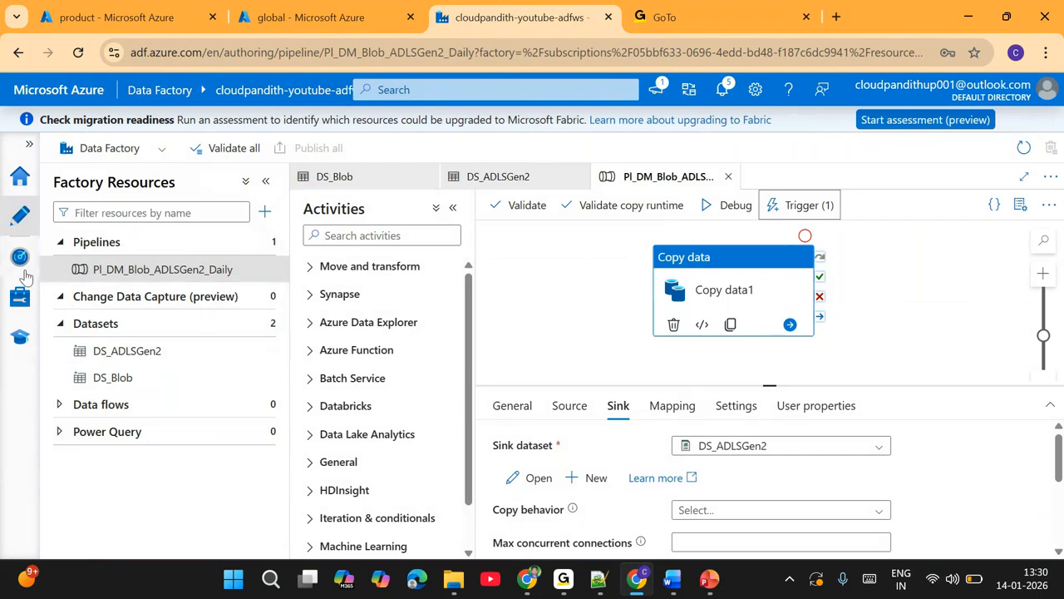
- Check the triggered pipeline runs in the monitoring view, refreshing the list repeatedly
left_click(20, 259)
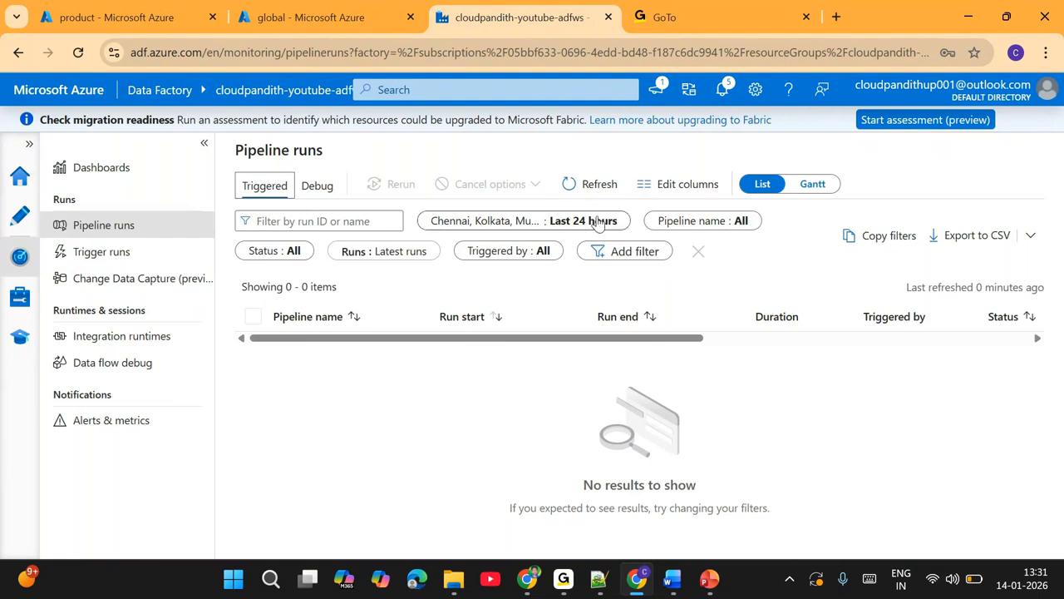
left_click(586, 186)
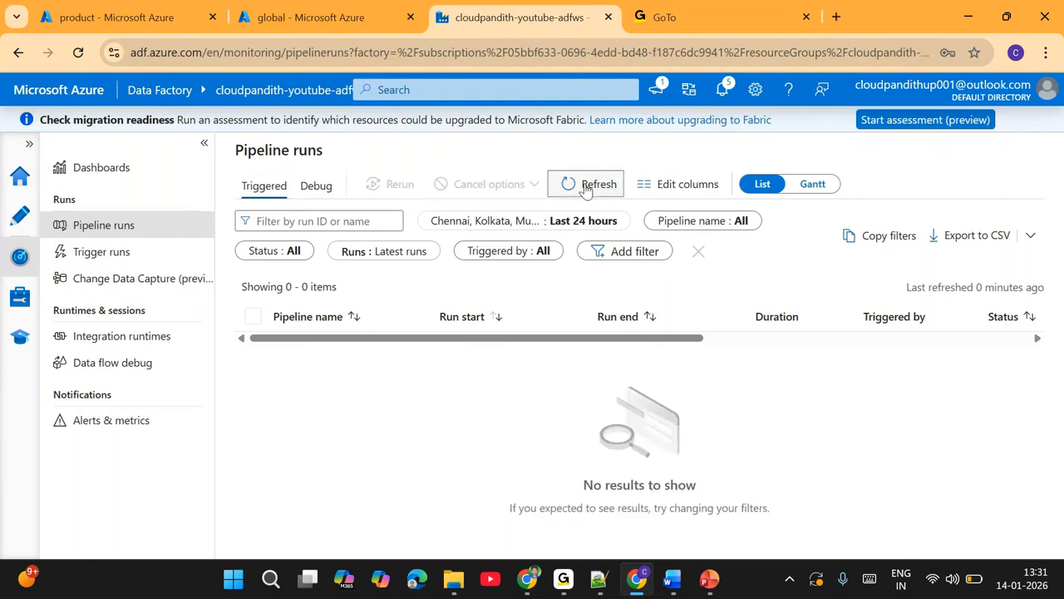
left_click(586, 186)
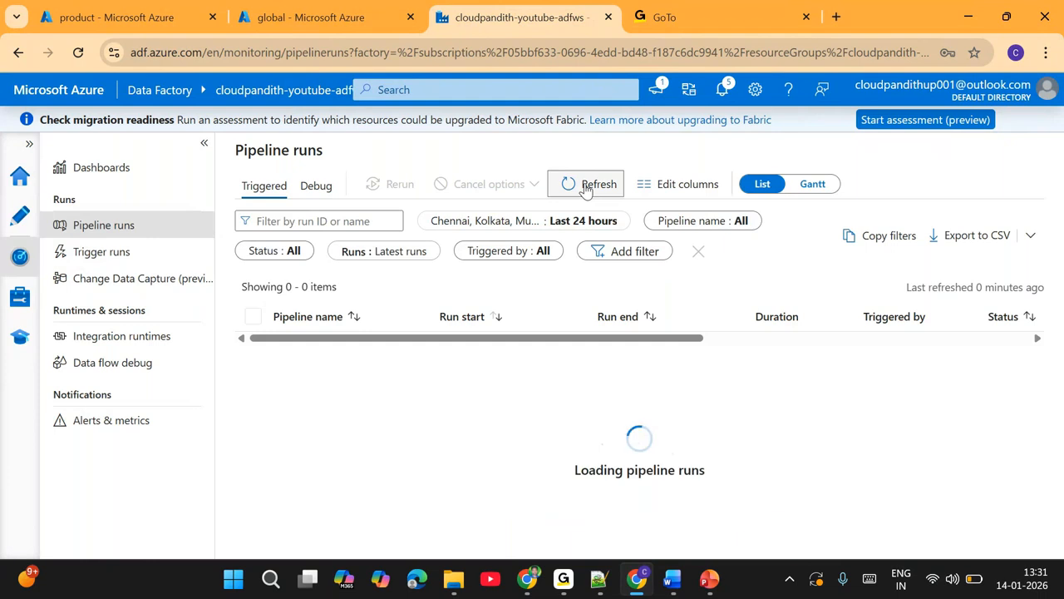
left_click(586, 187)
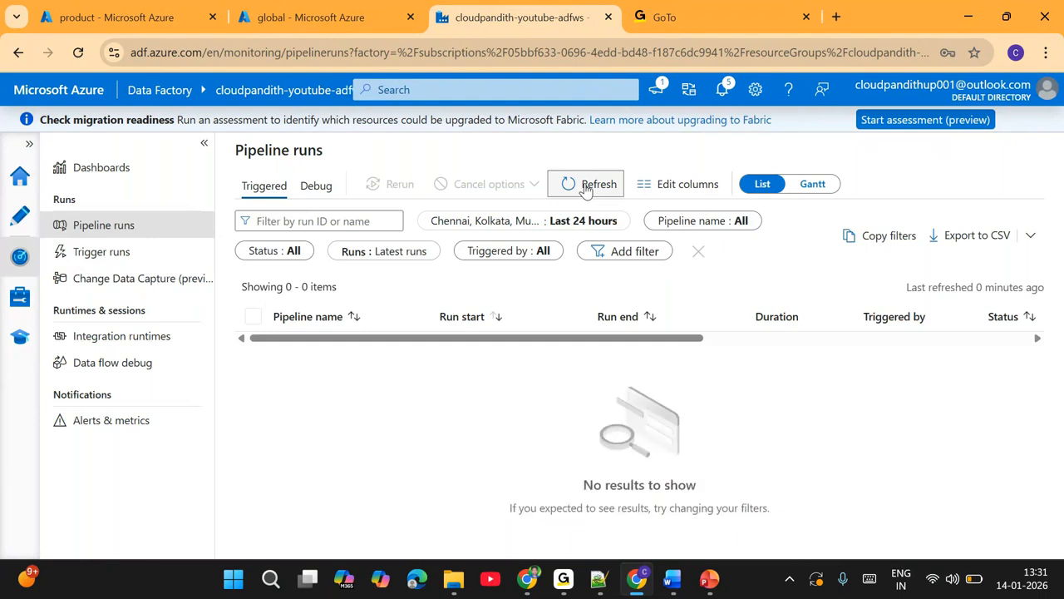
left_click(586, 186)
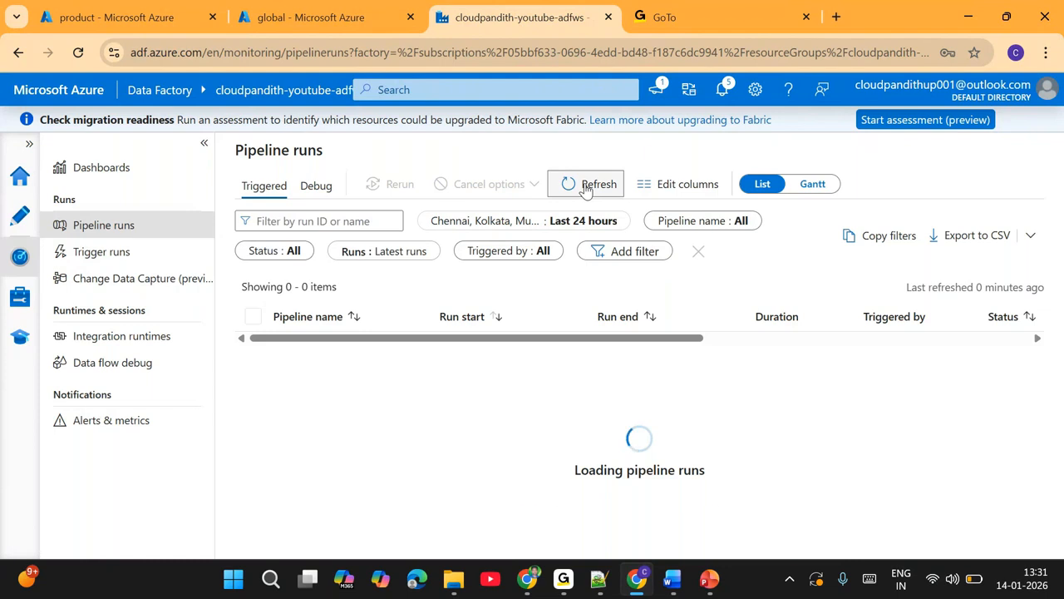
left_click(586, 186)
left_click(586, 186)
left_click(586, 186)
left_click(586, 186)
left_click(586, 186)
left_click(586, 186)
left_click(586, 186)
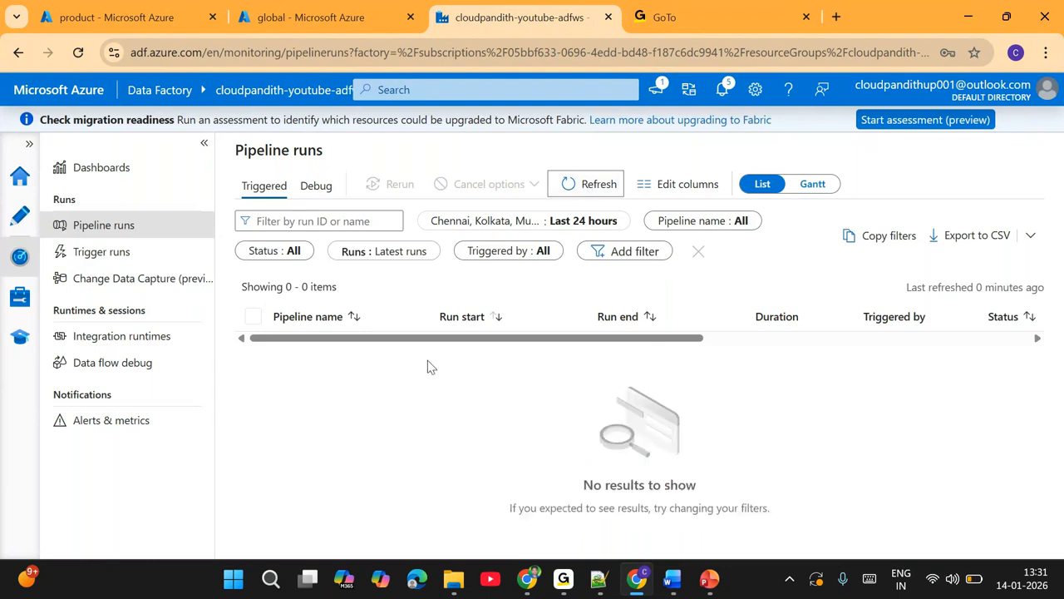
- Review the start date, time zone, recurrence and execution time of the Tr_Sales_Daily trigger from the pipeline, and close it without changes
left_click(22, 222)
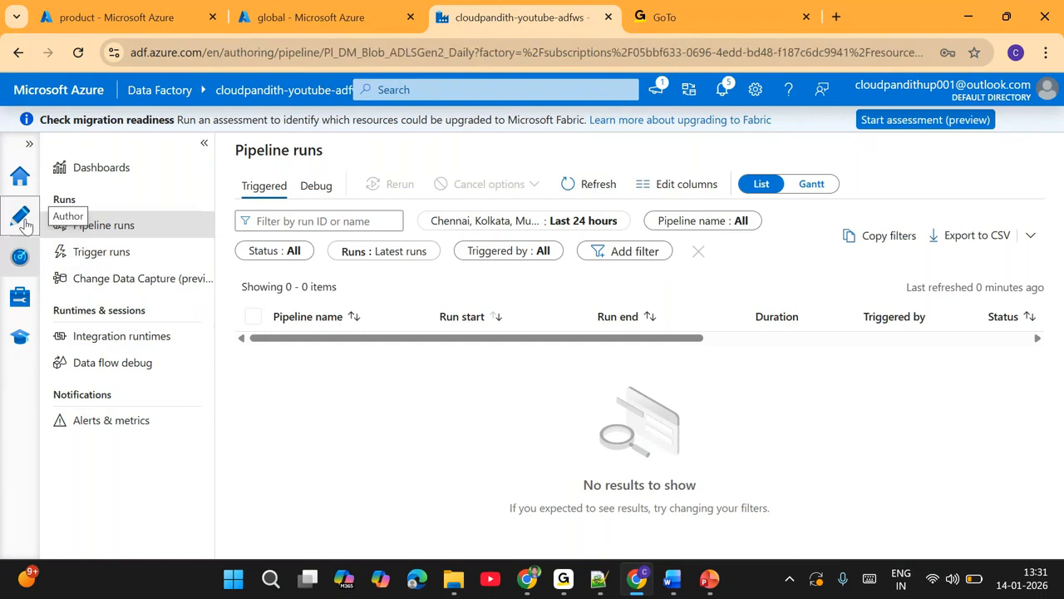
left_click(661, 206)
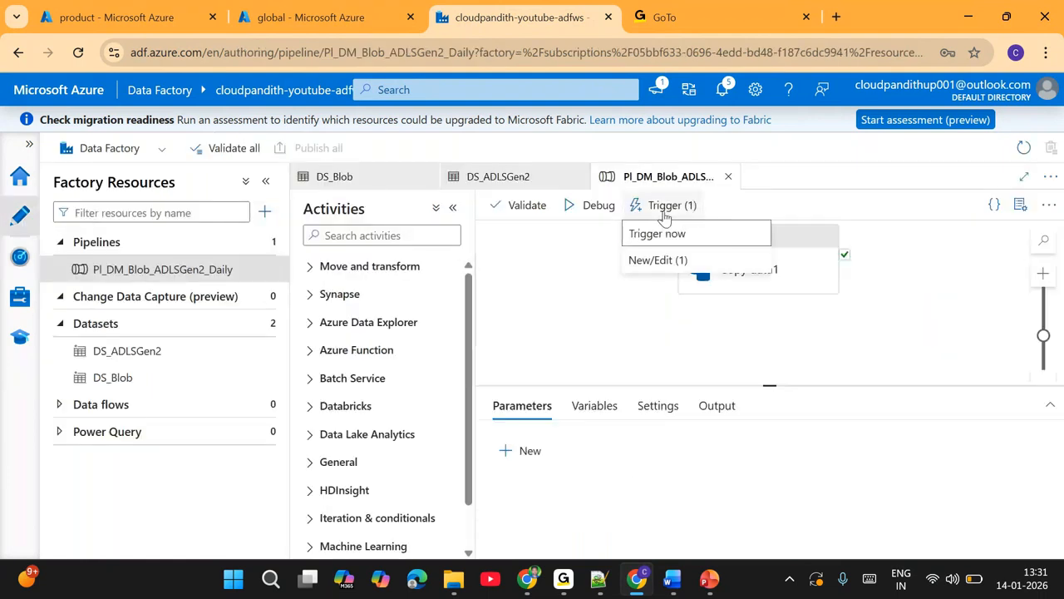
left_click(661, 263)
left_click(619, 247)
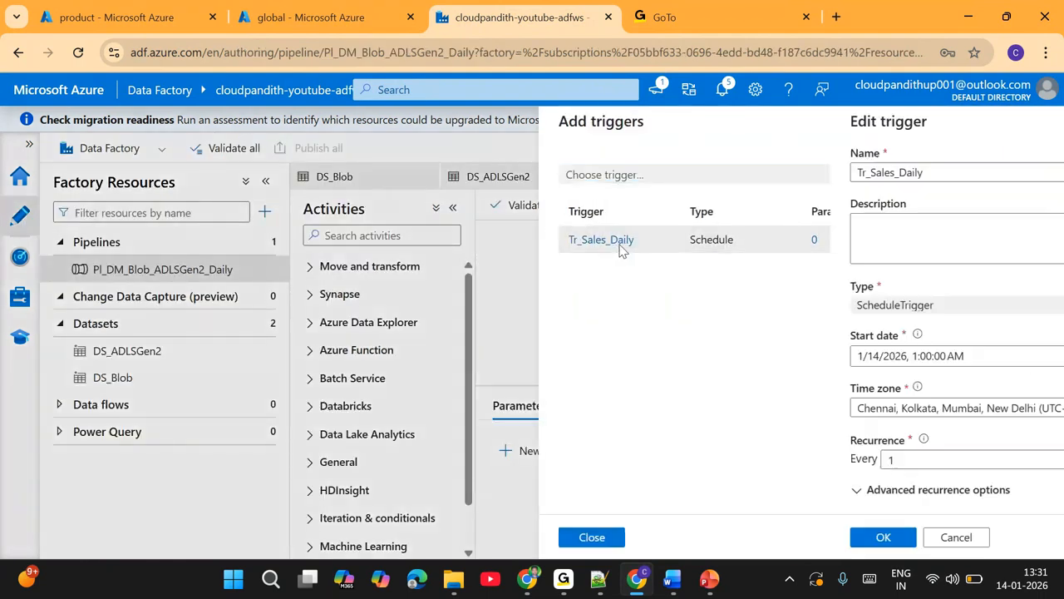
scroll(835, 359, "down", 1)
scroll(832, 363, "down", 1)
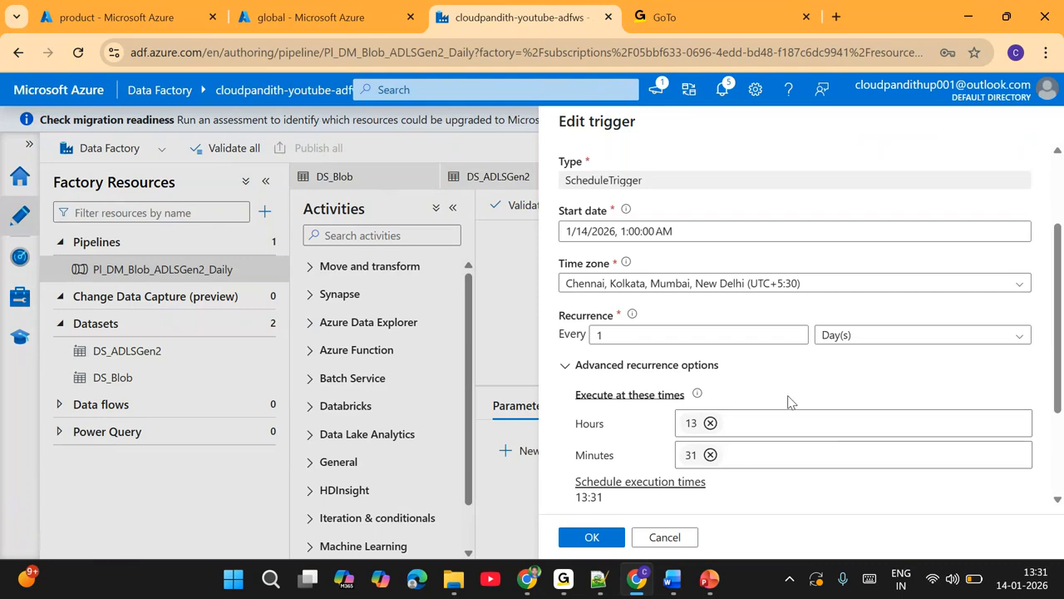
scroll(788, 402, "up", 1)
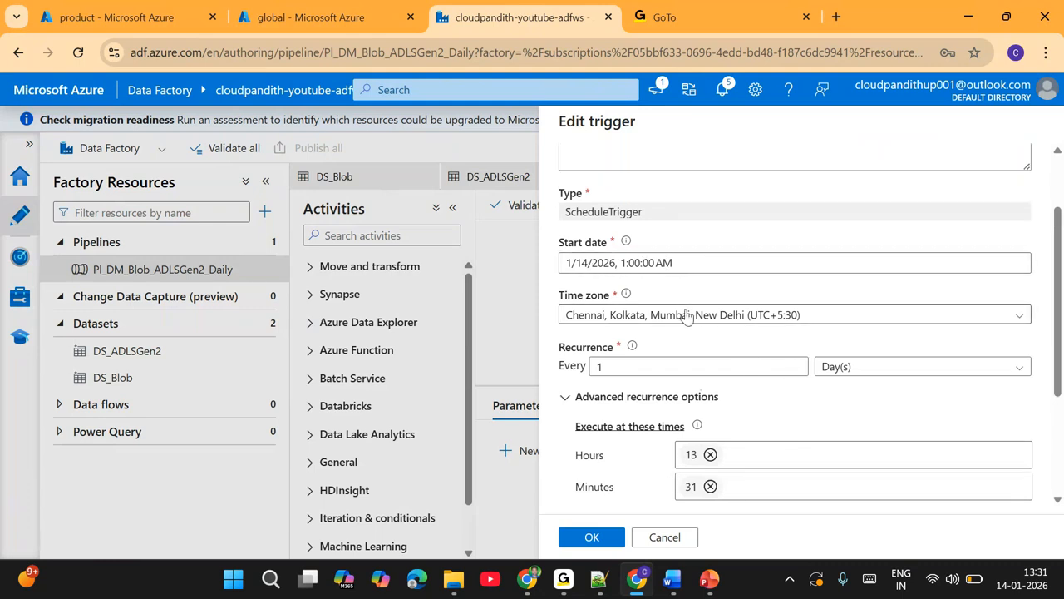
scroll(687, 316, "down", 5)
scroll(688, 308, "up", 8)
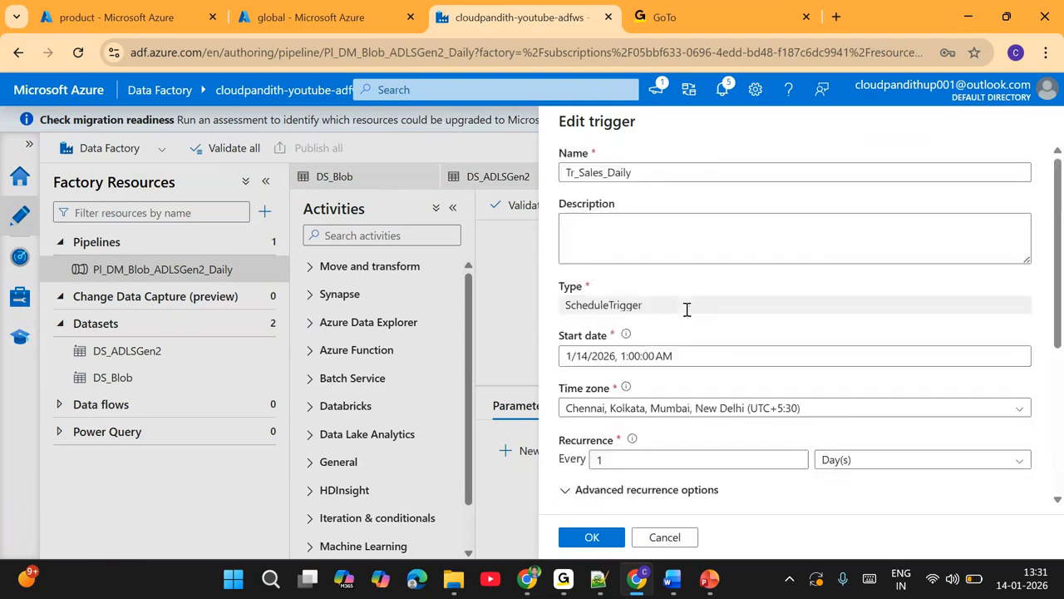
left_click(653, 537)
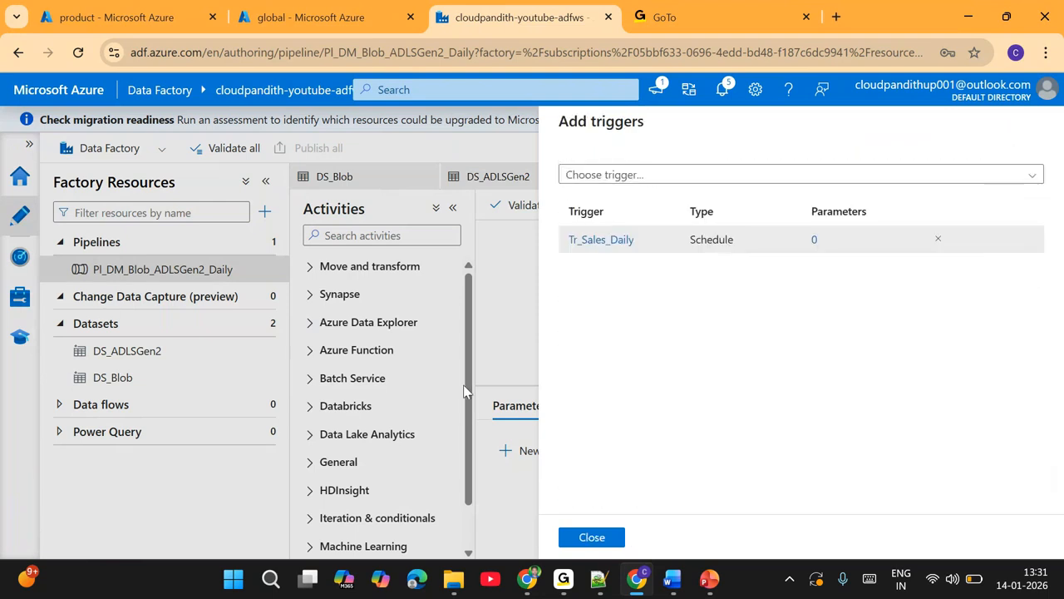
left_click(592, 537)
- Check the triggered pipeline runs in the monitoring view again, refreshing the list repeatedly and reloading the page
left_click(22, 247)
left_click(588, 195)
left_click(591, 187)
left_click(591, 187)
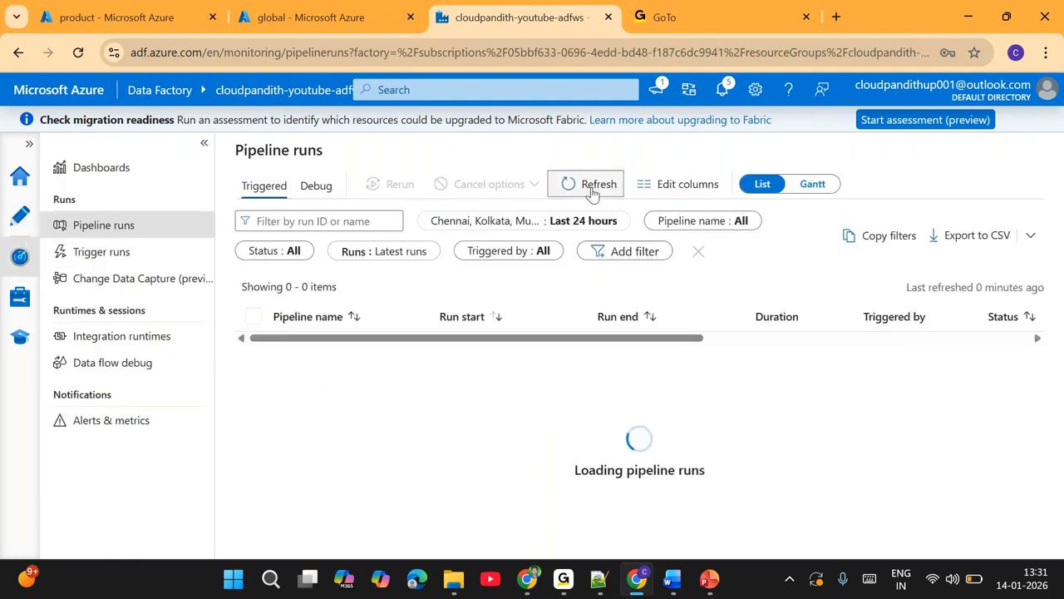
left_click(592, 189)
left_click(592, 187)
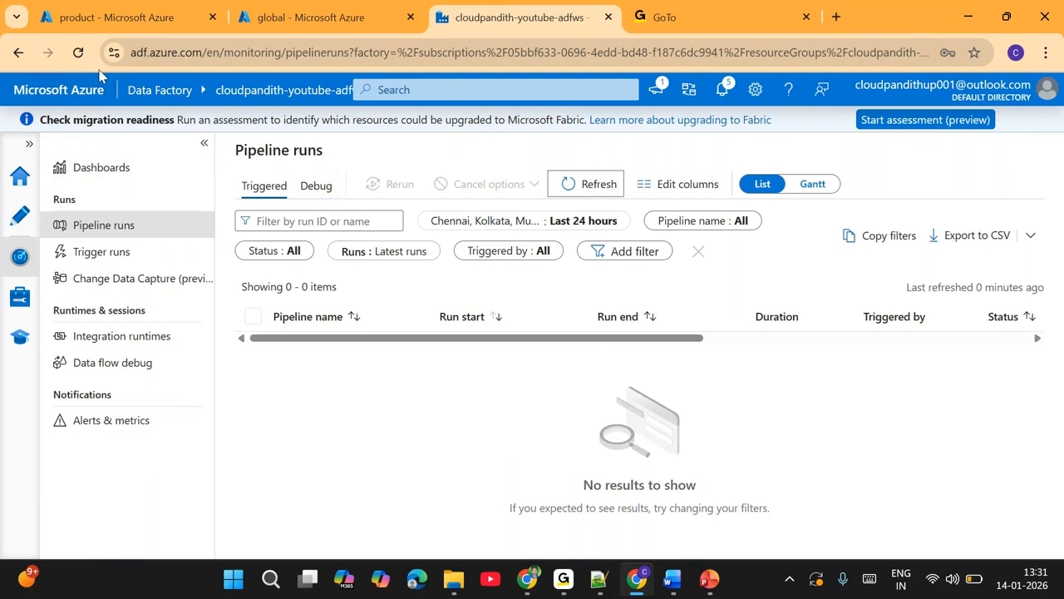
left_click(77, 53)
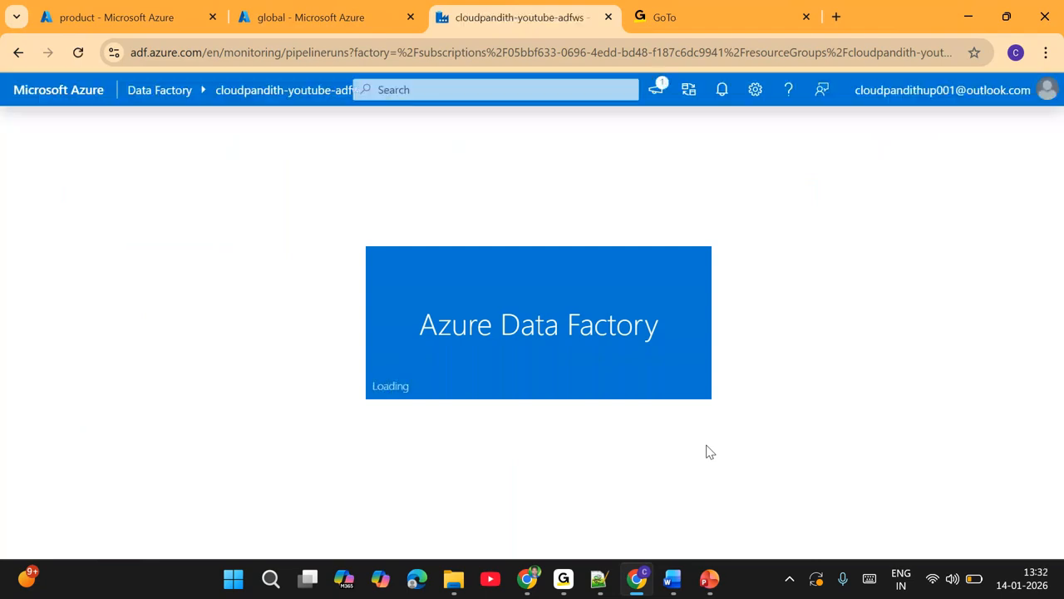
left_click(579, 190)
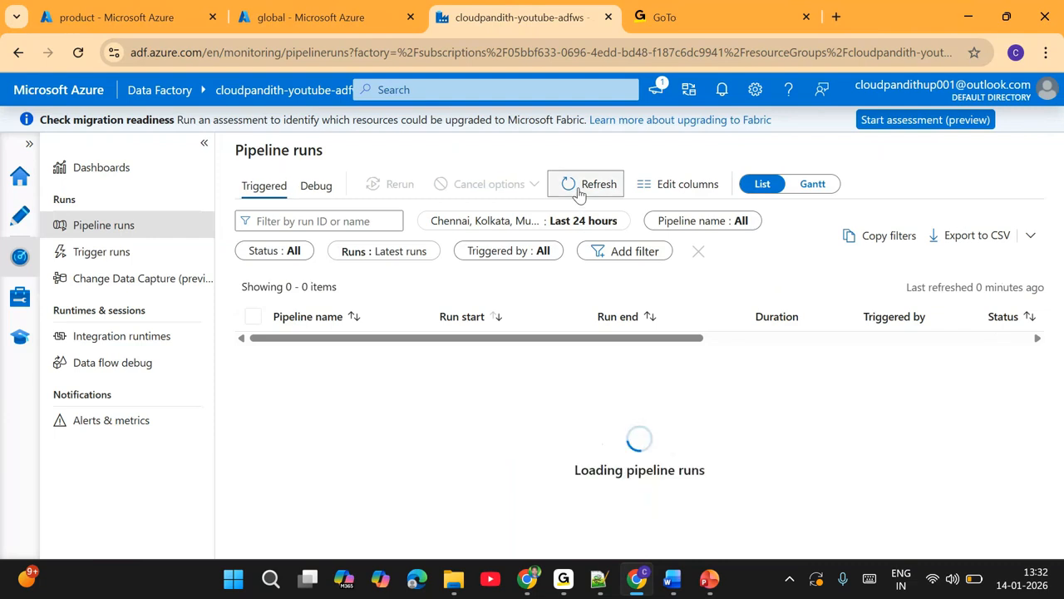
left_click(579, 190)
- Reopen the Pl_DM_Blob_ADLSGen2_Daily pipeline, recheck the full schedule settings and status of its Tr_Sales_Daily trigger, and close them unchanged
left_click(21, 217)
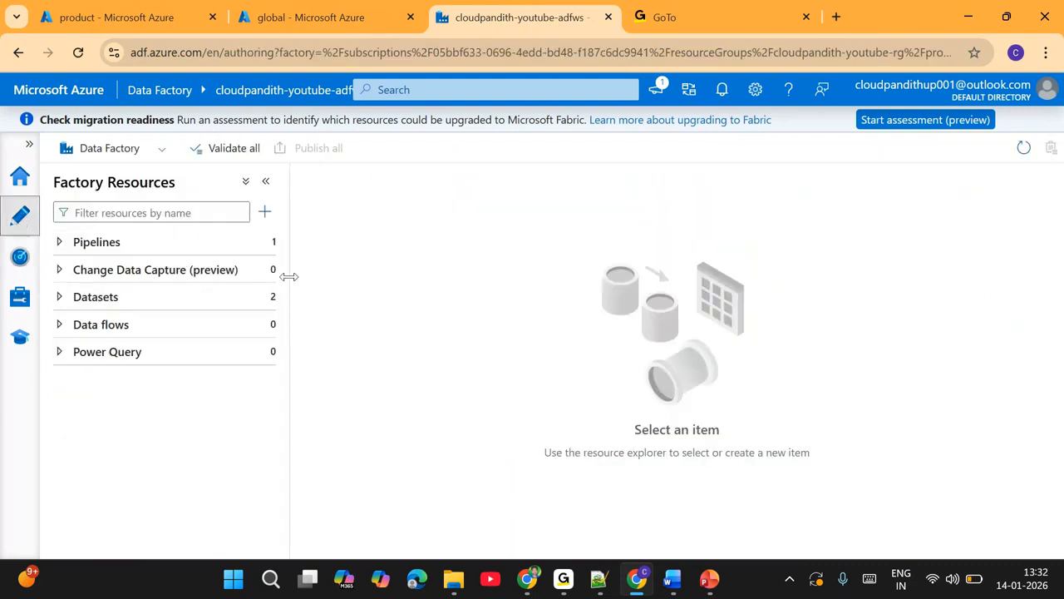
left_click(138, 241)
left_click(147, 269)
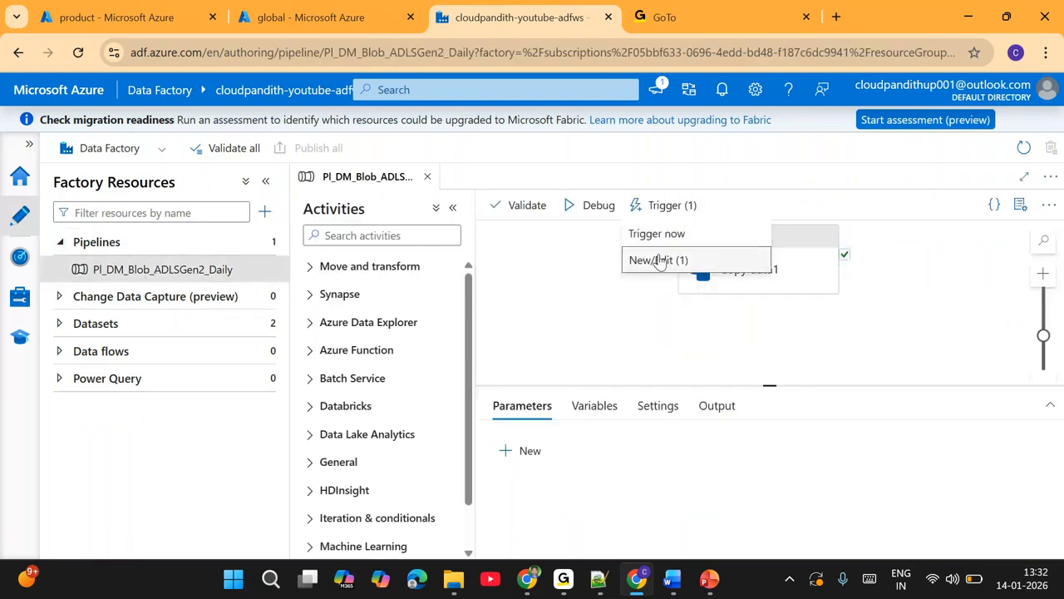
left_click(668, 259)
left_click(607, 241)
scroll(712, 368, "down", 5)
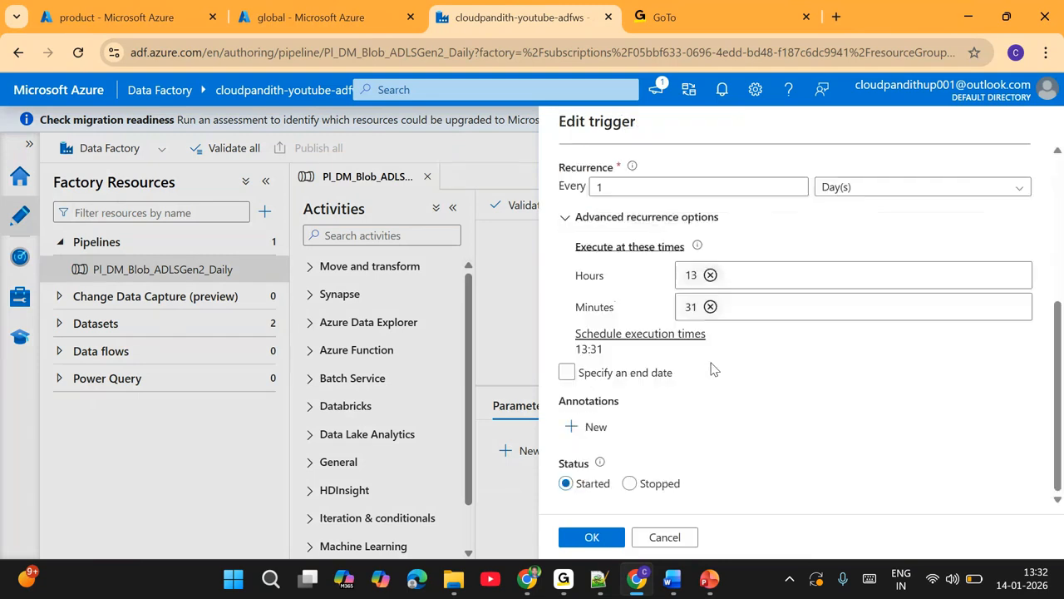
scroll(726, 431, "up", 1)
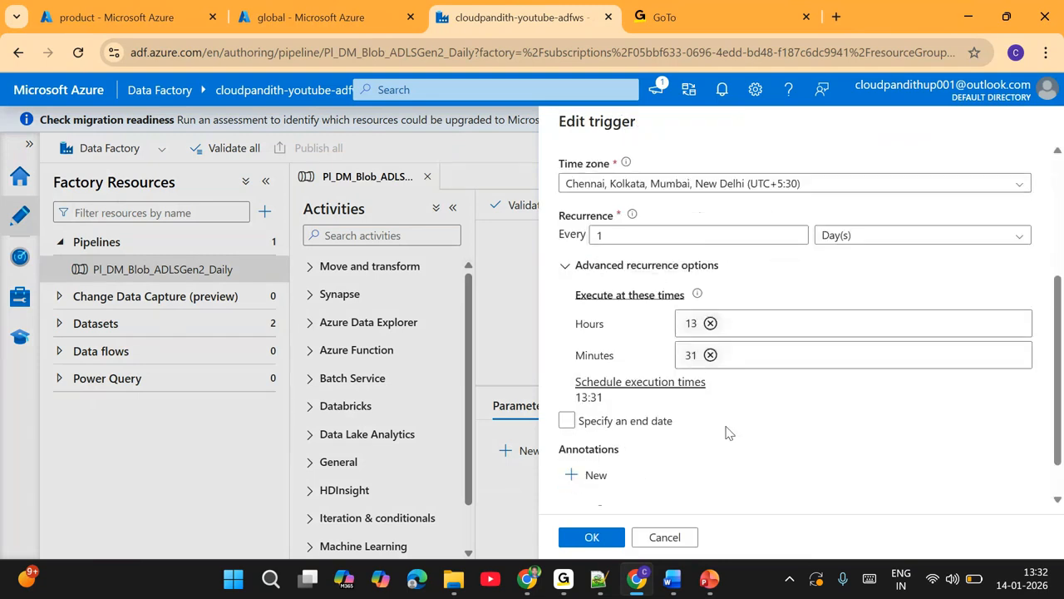
scroll(726, 432, "up", 1)
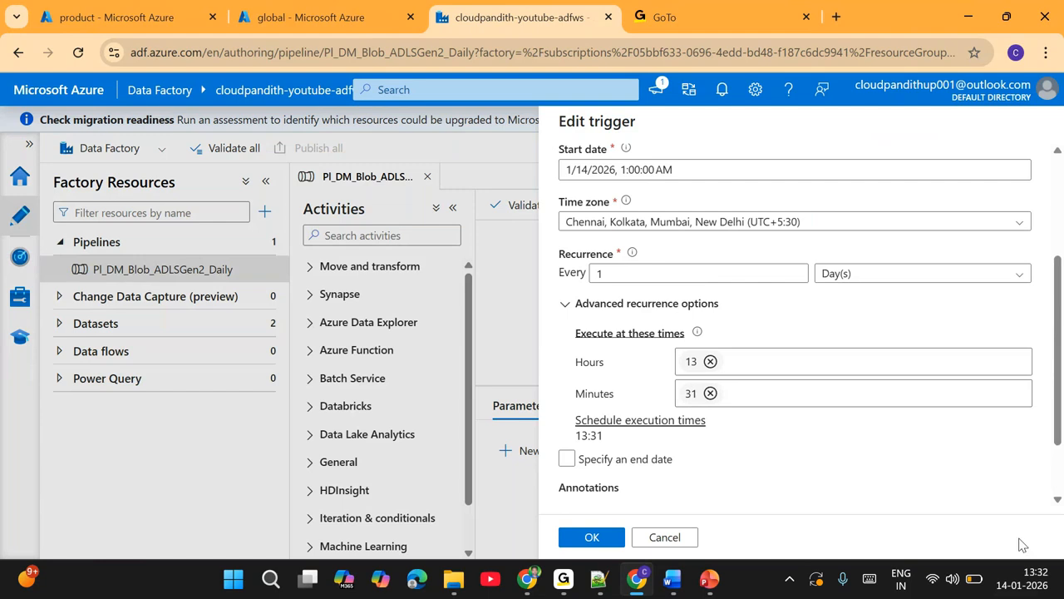
scroll(824, 380, "up", 1)
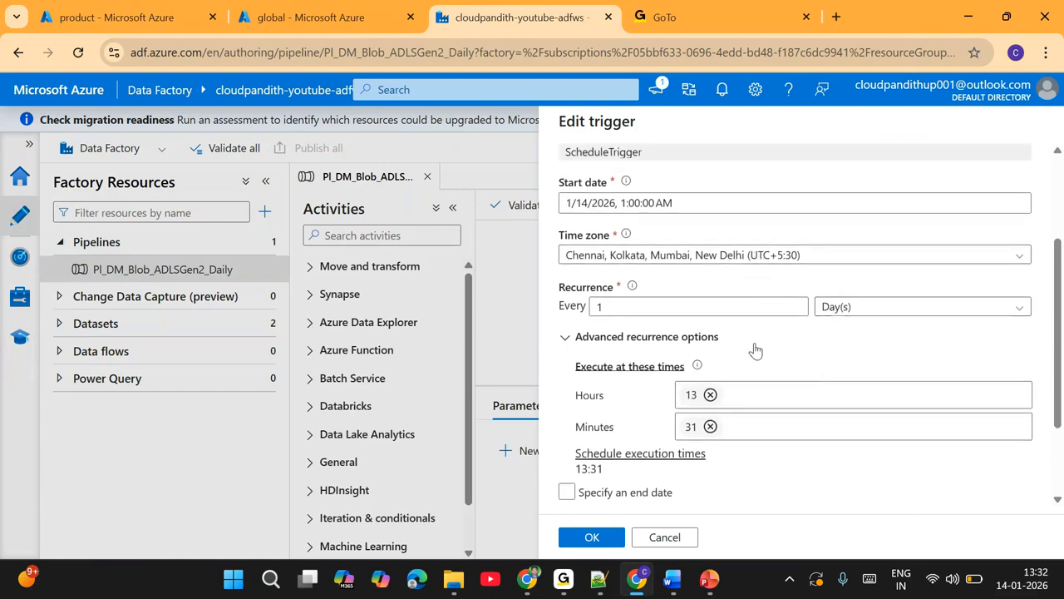
scroll(756, 349, "up", 2)
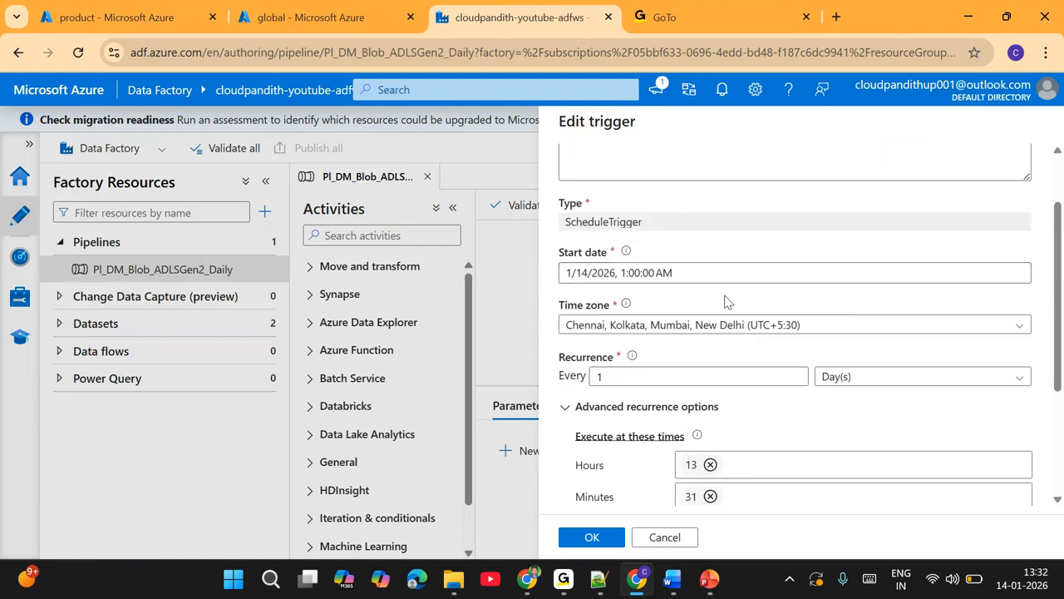
scroll(729, 314, "up", 3)
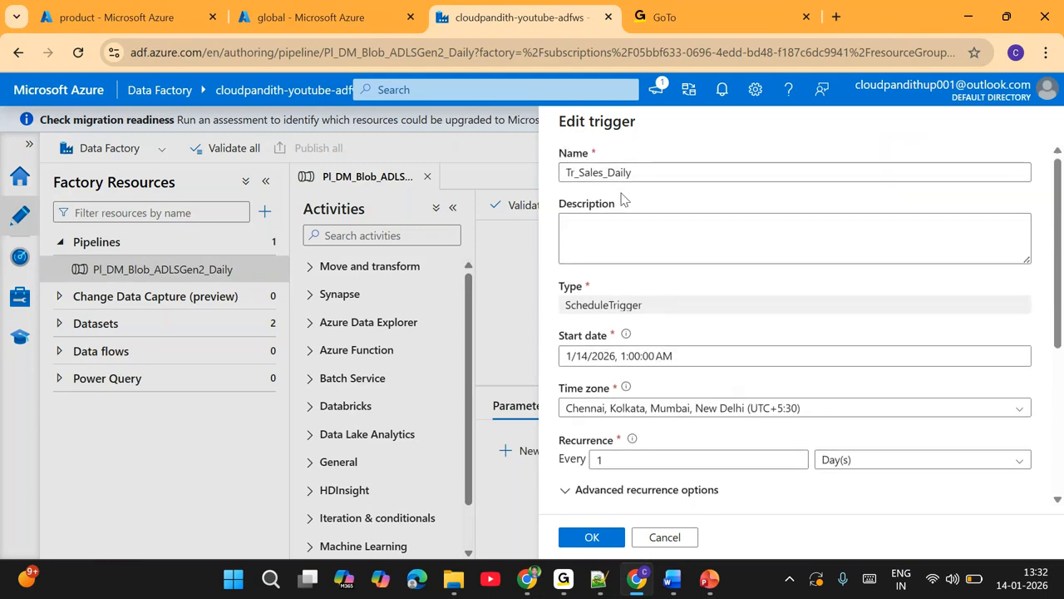
left_click(677, 541)
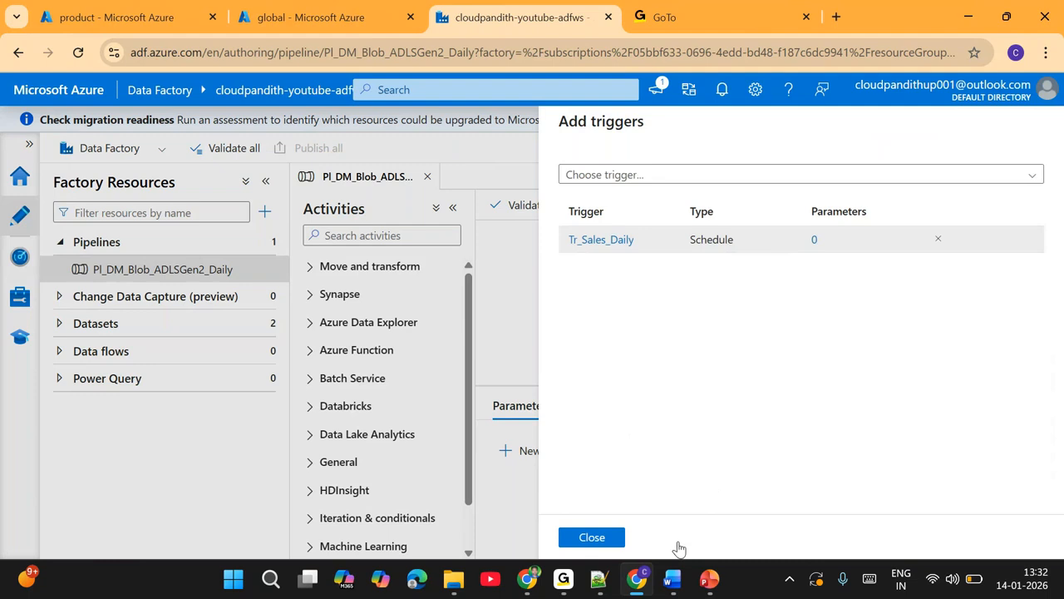
left_click(604, 537)
- Check the trigger runs in the monitoring view, including the schedule-type runs, and return to the pipeline runs
left_click(20, 256)
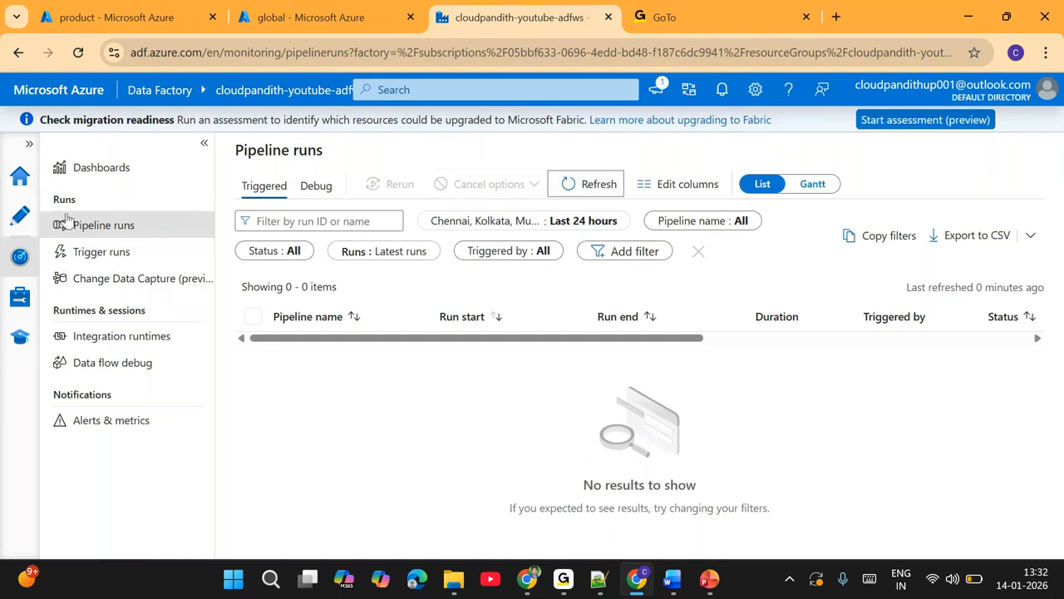
left_click(114, 260)
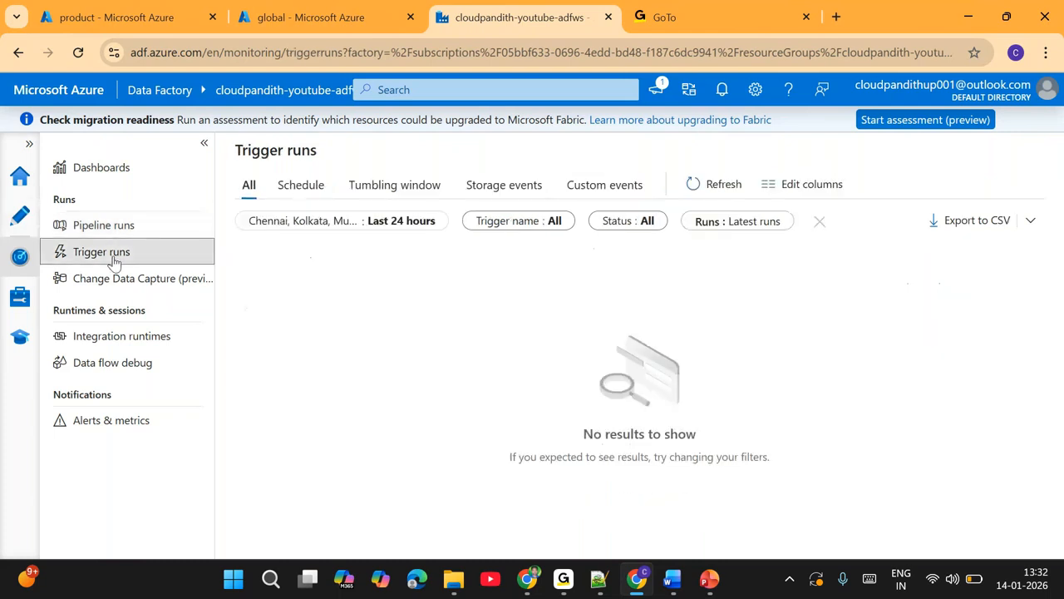
left_click(295, 198)
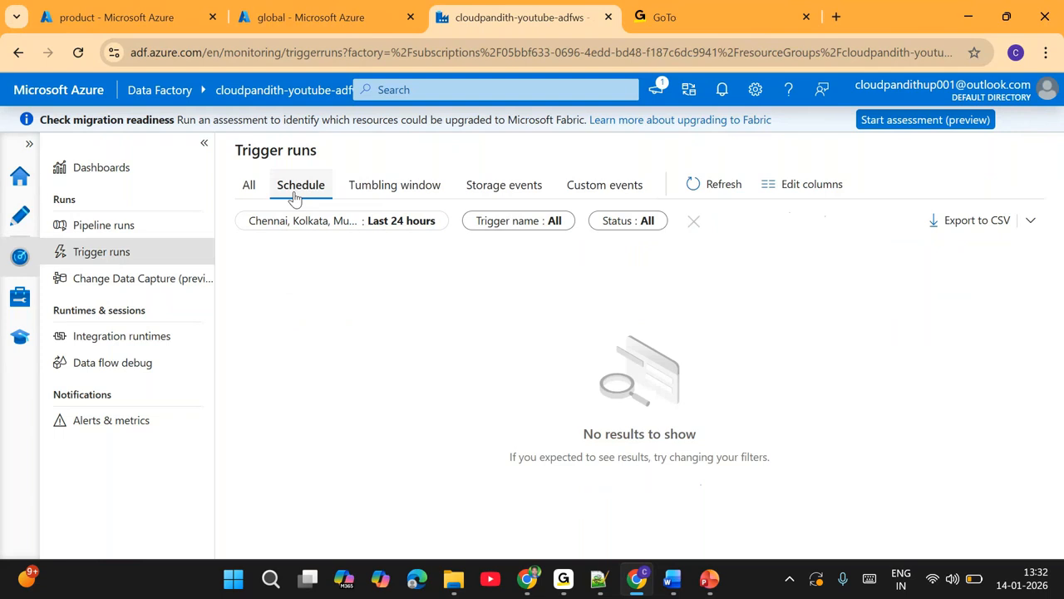
left_click(83, 225)
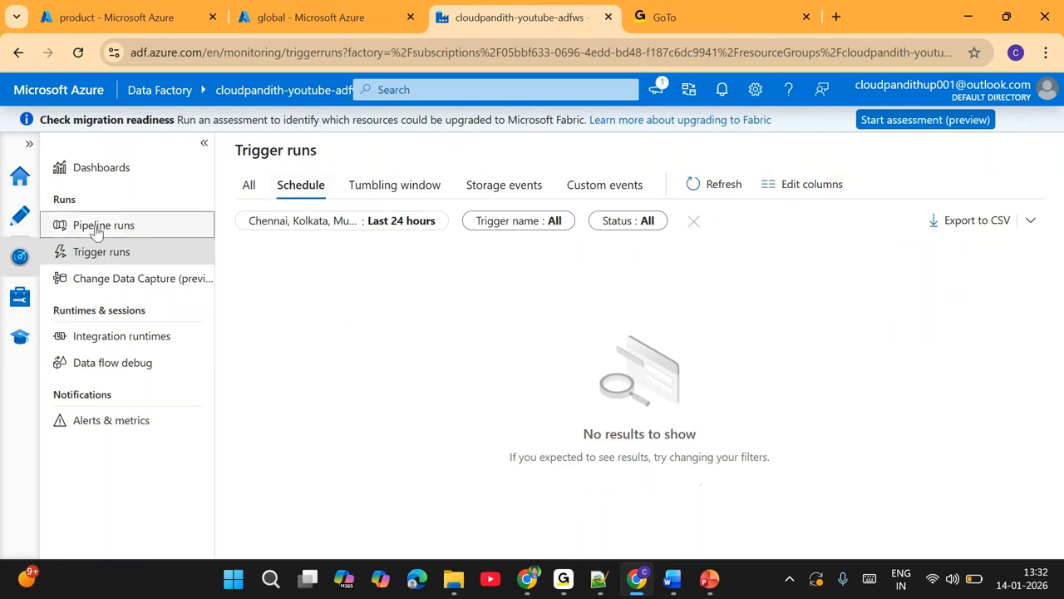
- Reload the pipeline authoring page and open the Tr_Sales_Daily trigger for editing, checking its name and type
left_click(11, 225)
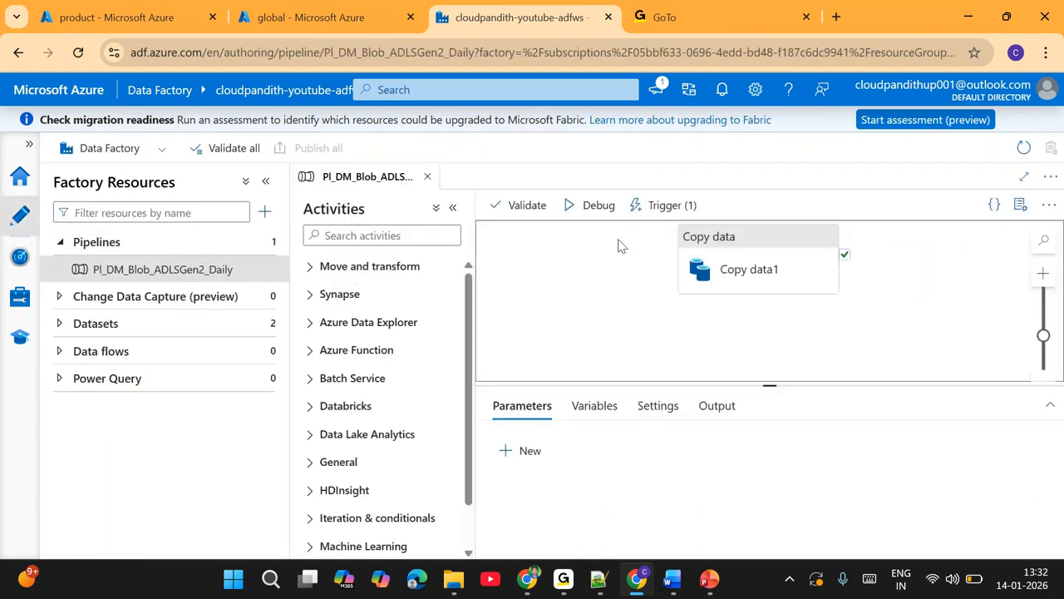
left_click(78, 53)
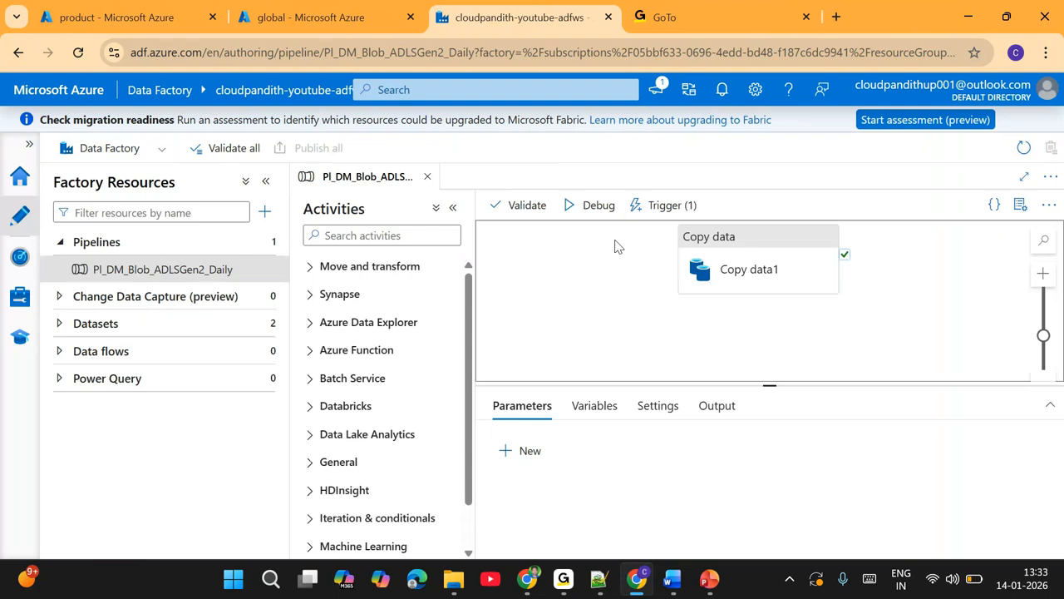
left_click(660, 206)
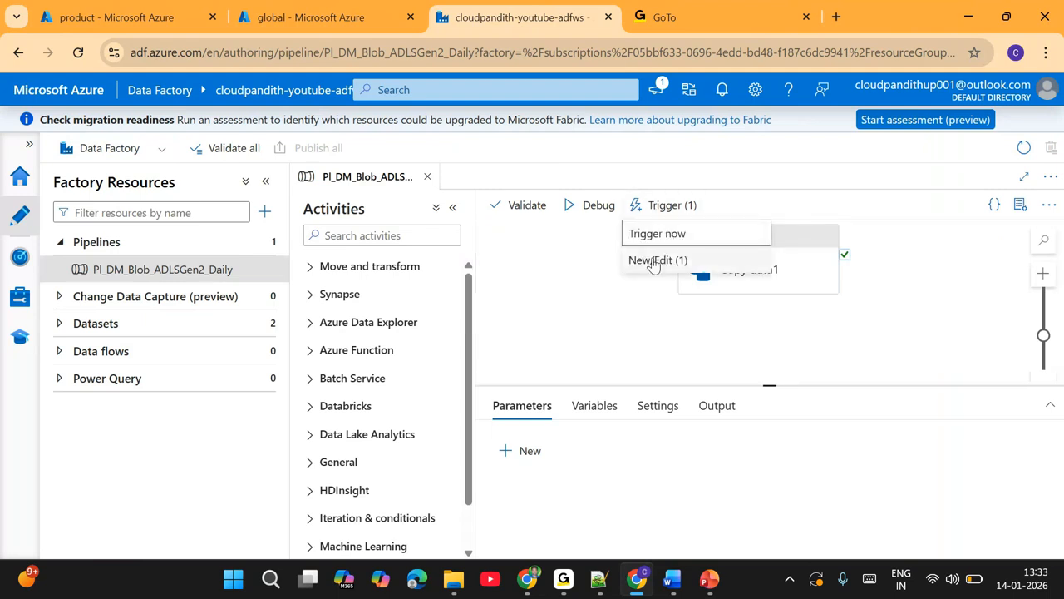
left_click(653, 262)
left_click(620, 245)
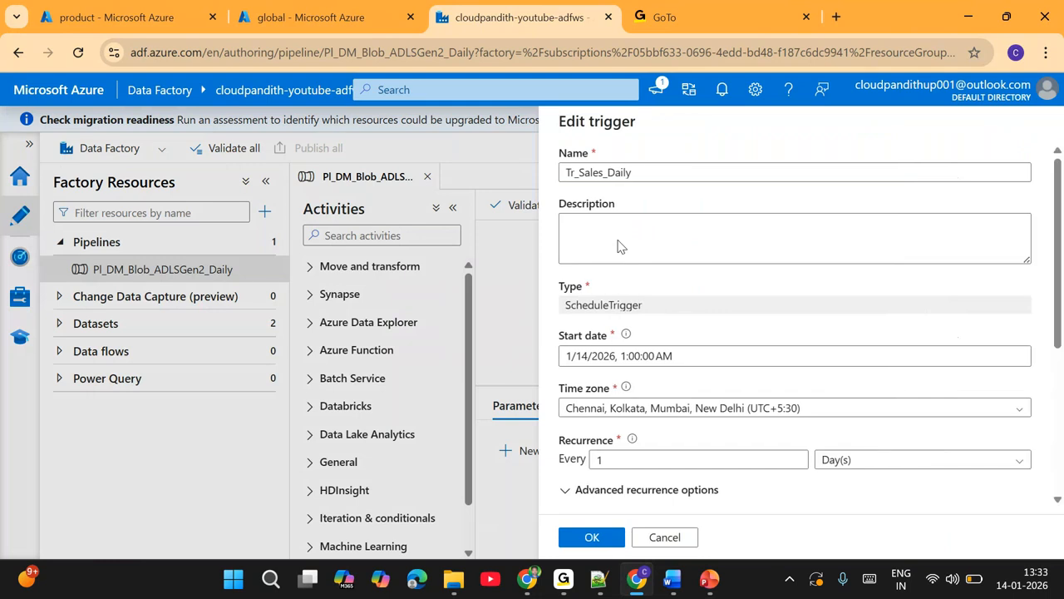
double_click(586, 172)
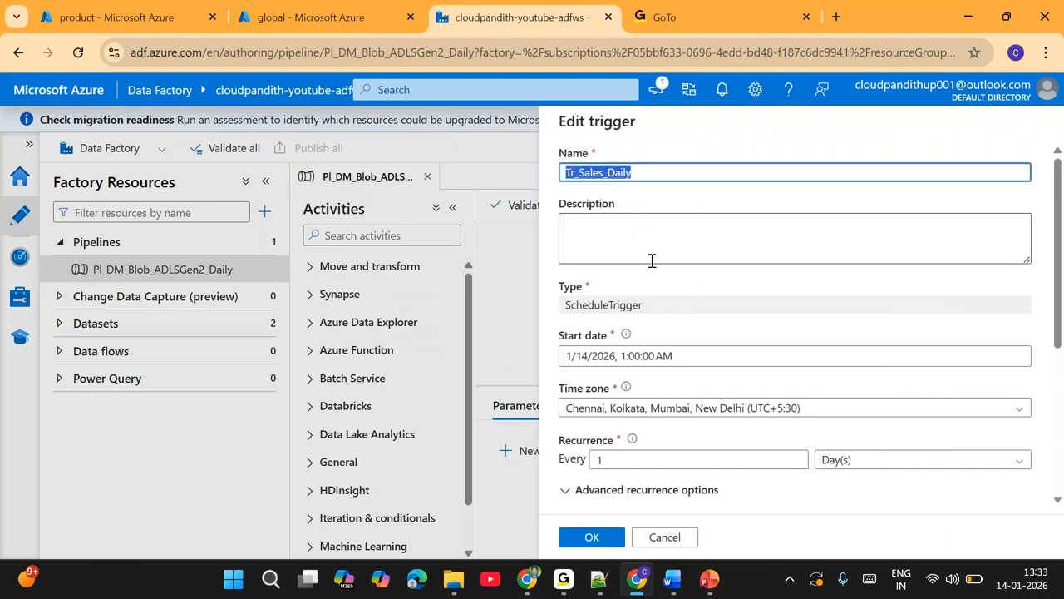
double_click(598, 308)
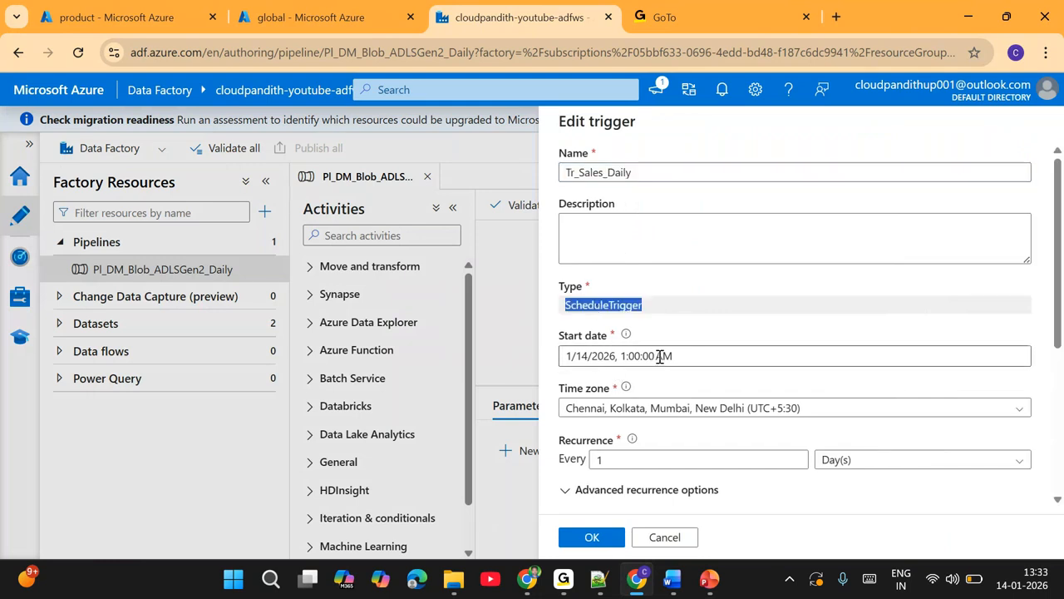
scroll(659, 356, "down", 1)
left_click(575, 274)
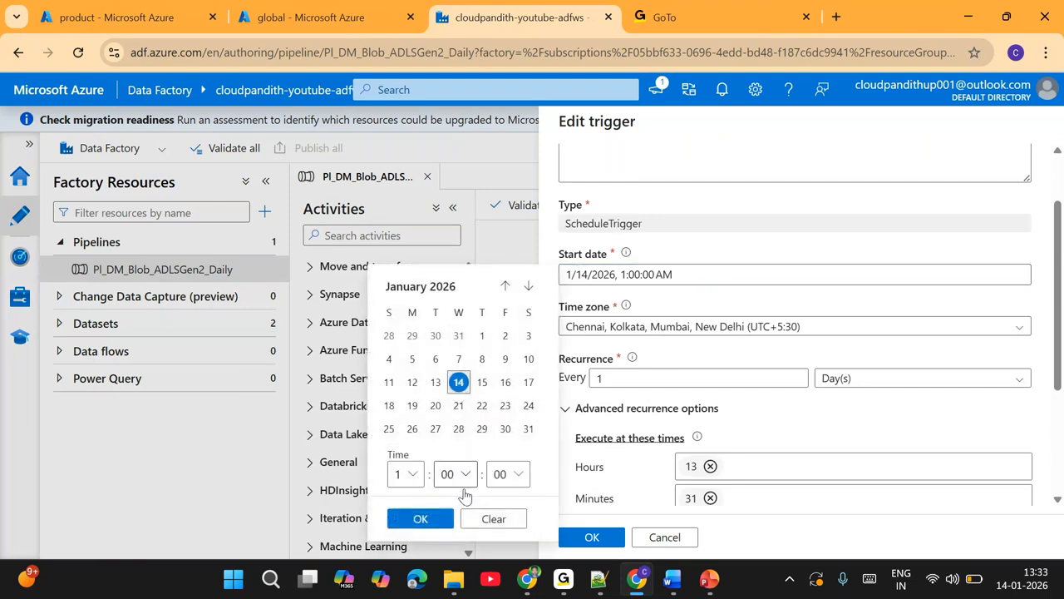
left_click(497, 520)
left_click(614, 299)
left_click(668, 276)
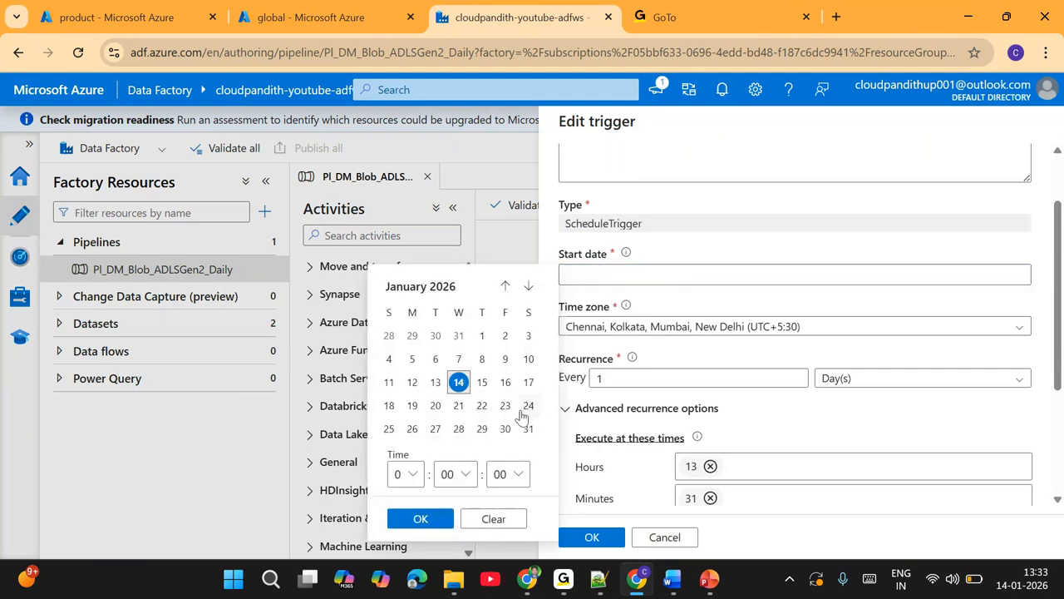
left_click(413, 474)
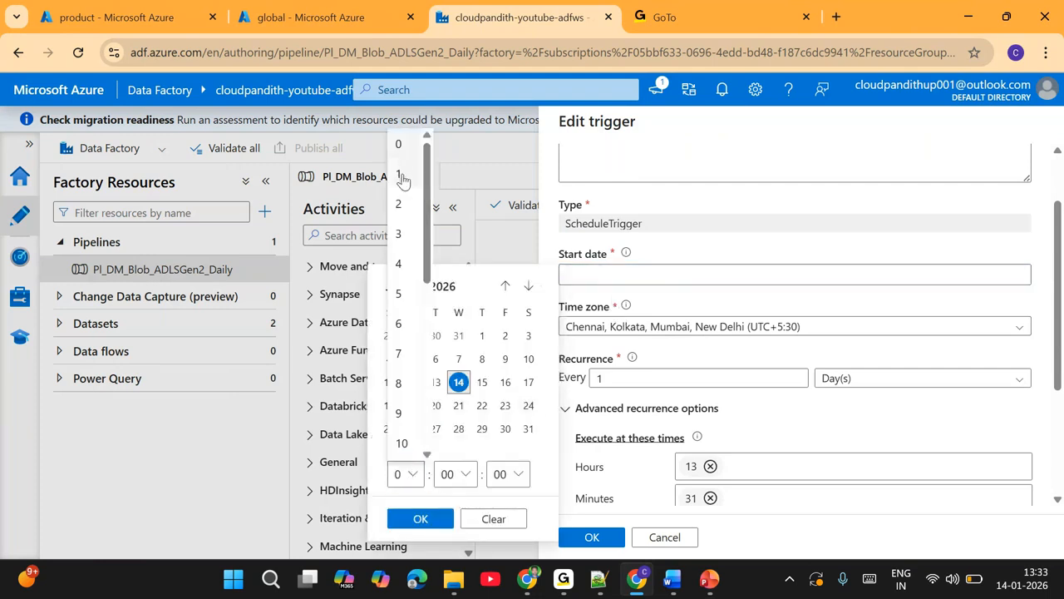
left_click(404, 174)
left_click(493, 518)
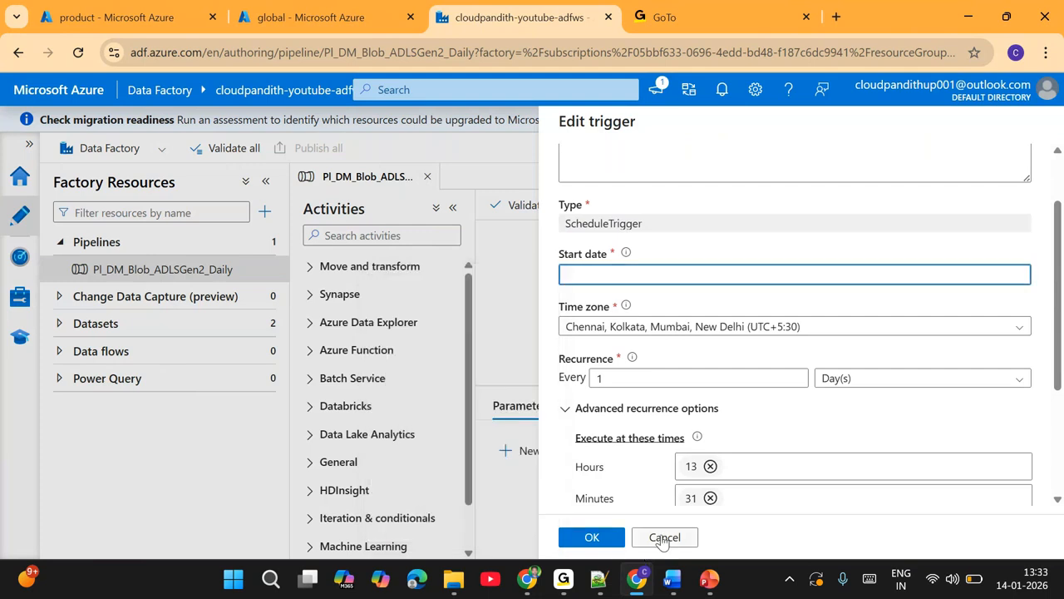
scroll(661, 366, "down", 1)
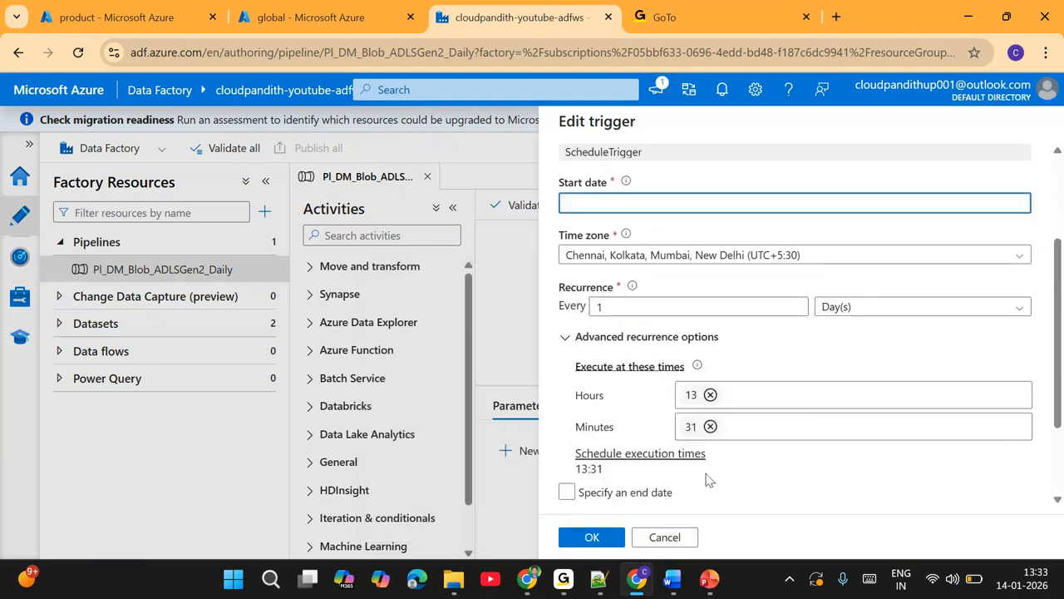
scroll(698, 490, "down", 1)
left_click(664, 536)
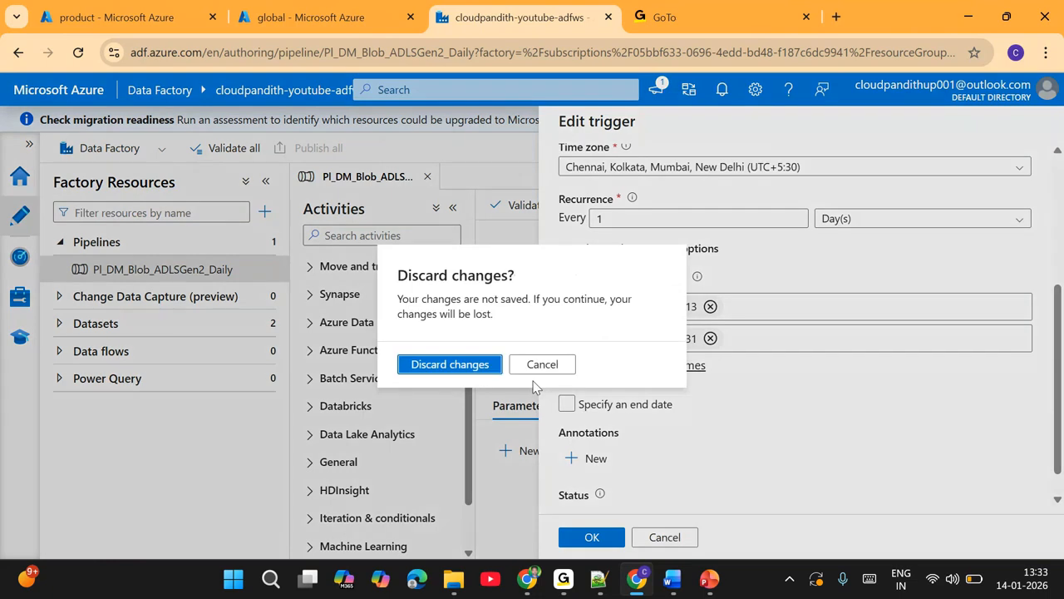
left_click(460, 366)
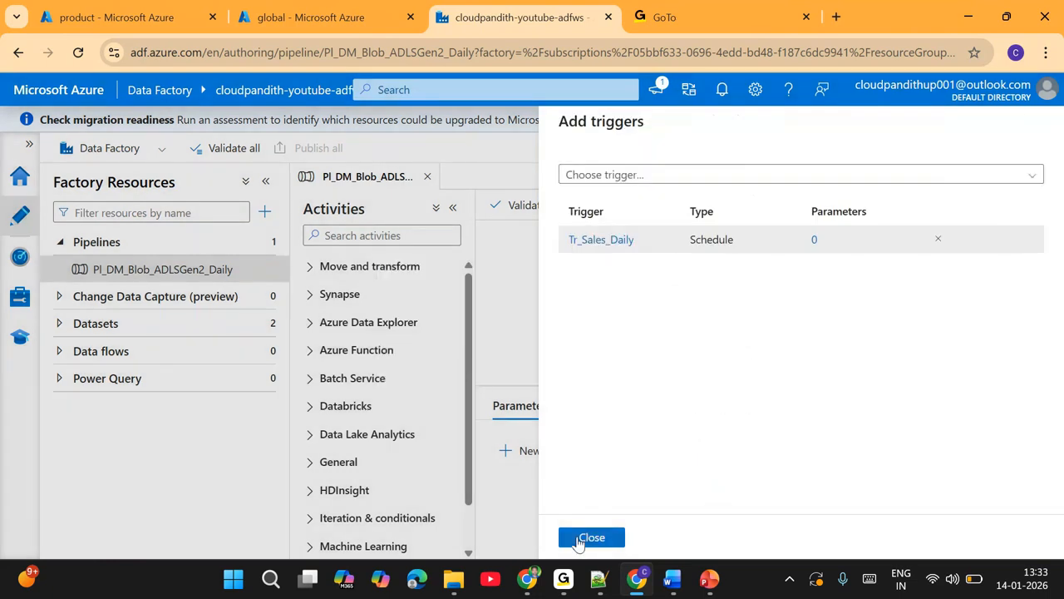
left_click(591, 537)
- Check the triggered and debug pipeline runs in the monitoring view, refreshing the triggered list
left_click(19, 260)
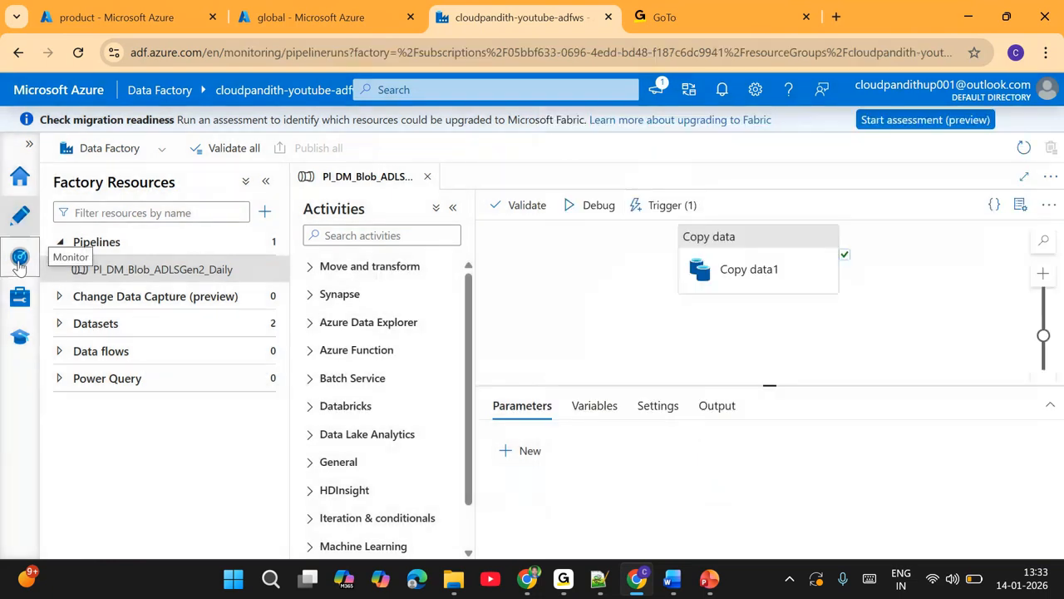
left_click(592, 190)
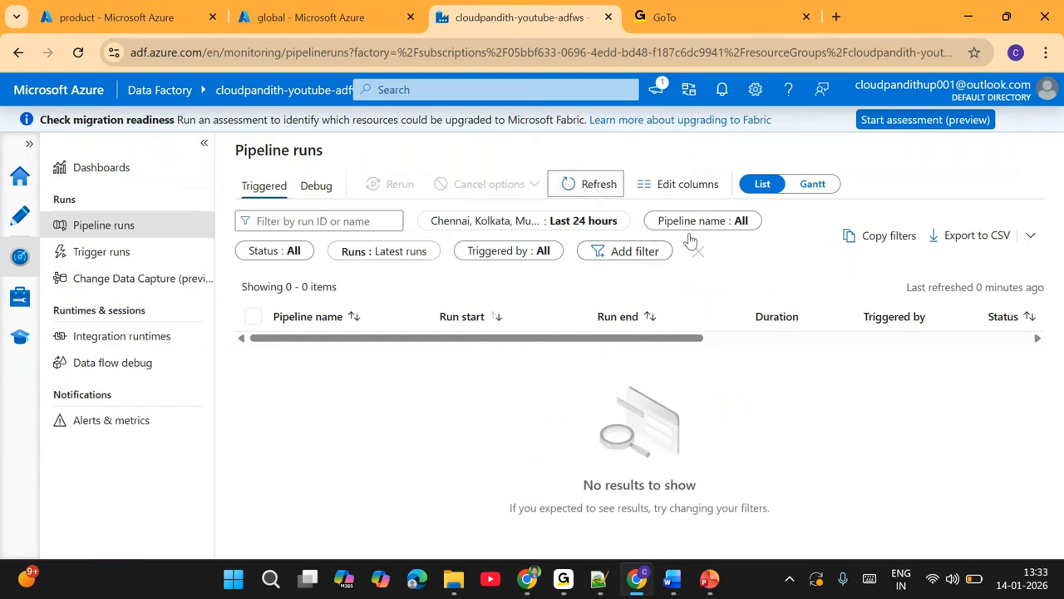
left_click(585, 184)
left_click(312, 188)
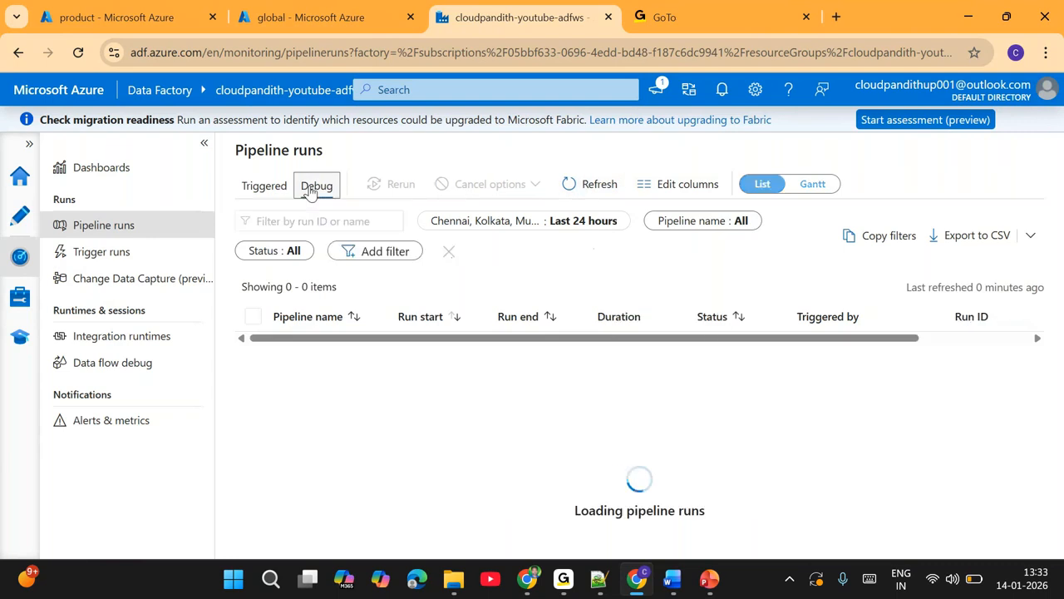
left_click(264, 185)
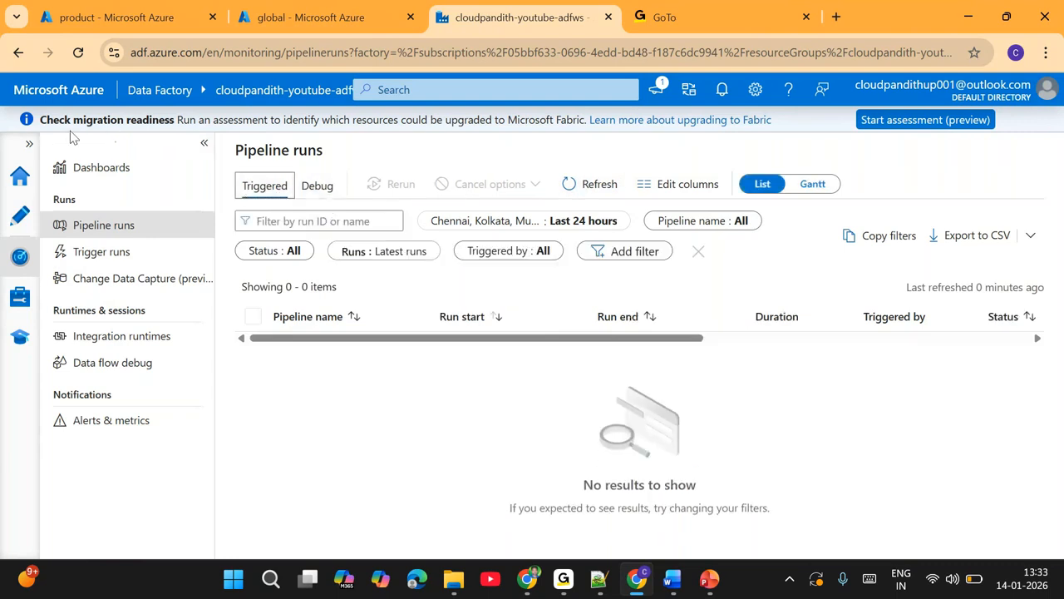
- Reopen the Tr_Sales_Daily trigger from the pipeline, review its type, recurrence, execution times and status, and close it without changes
left_click(17, 219)
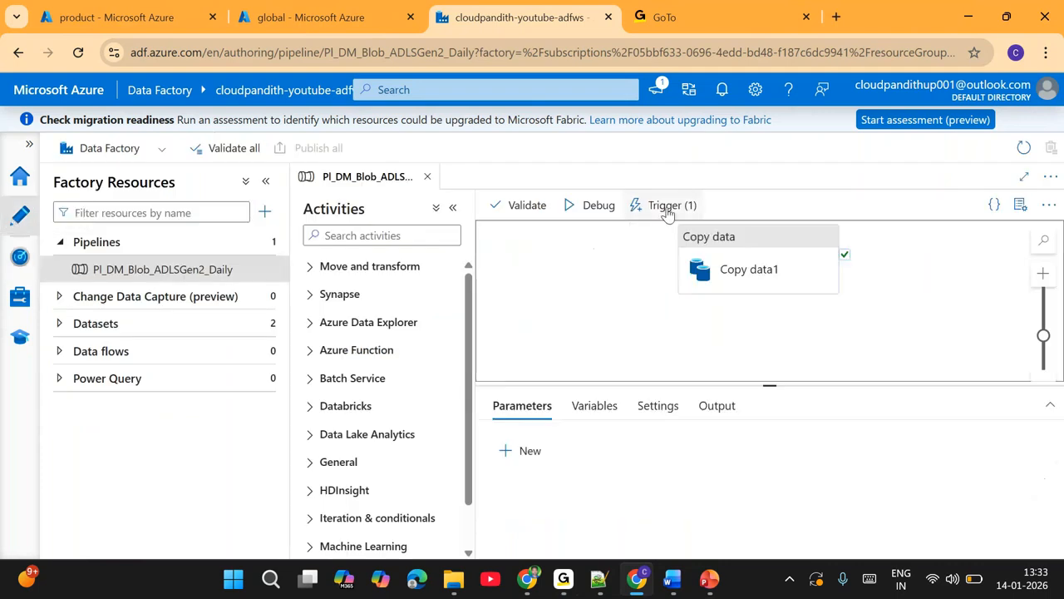
left_click(672, 205)
left_click(653, 261)
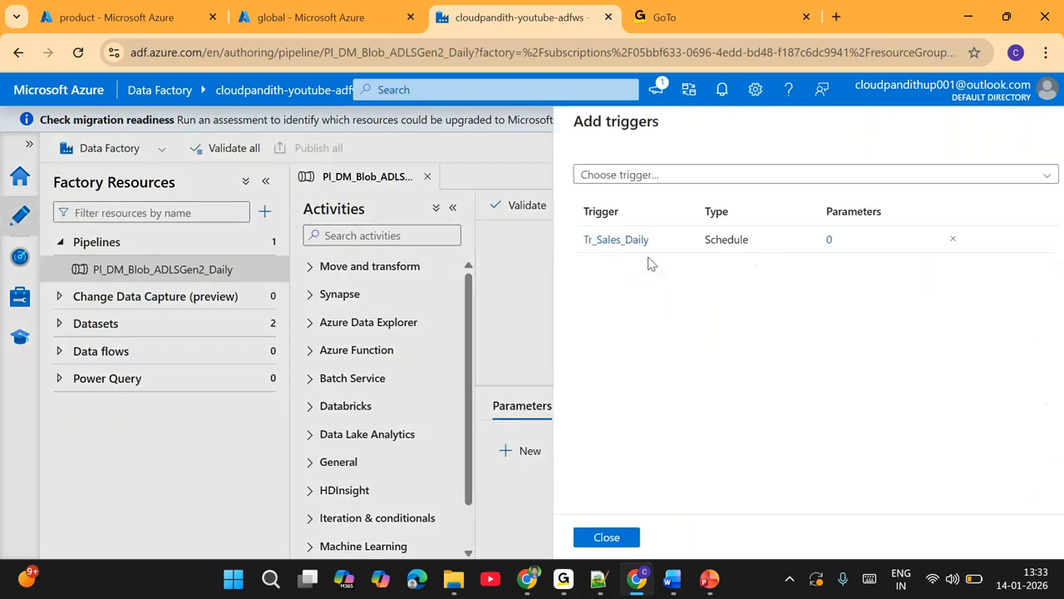
left_click(602, 239)
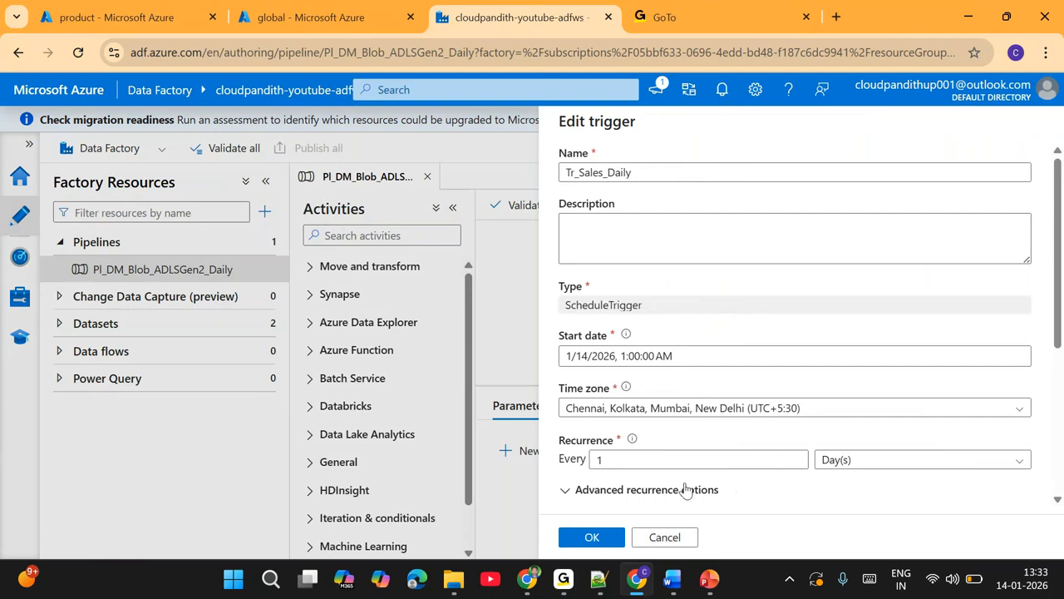
scroll(703, 454, "down", 5)
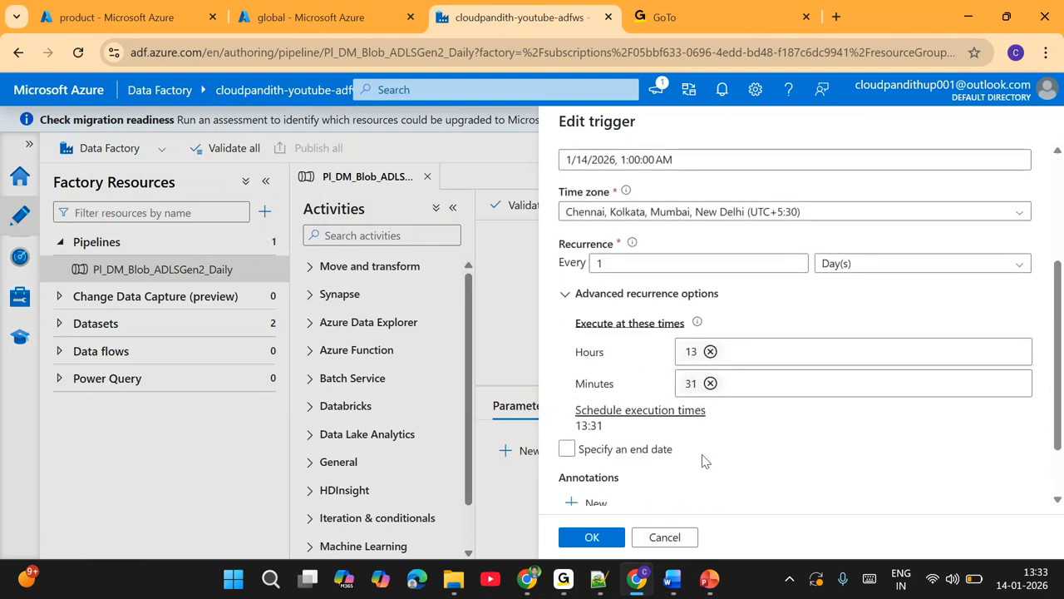
scroll(702, 460, "down", 2)
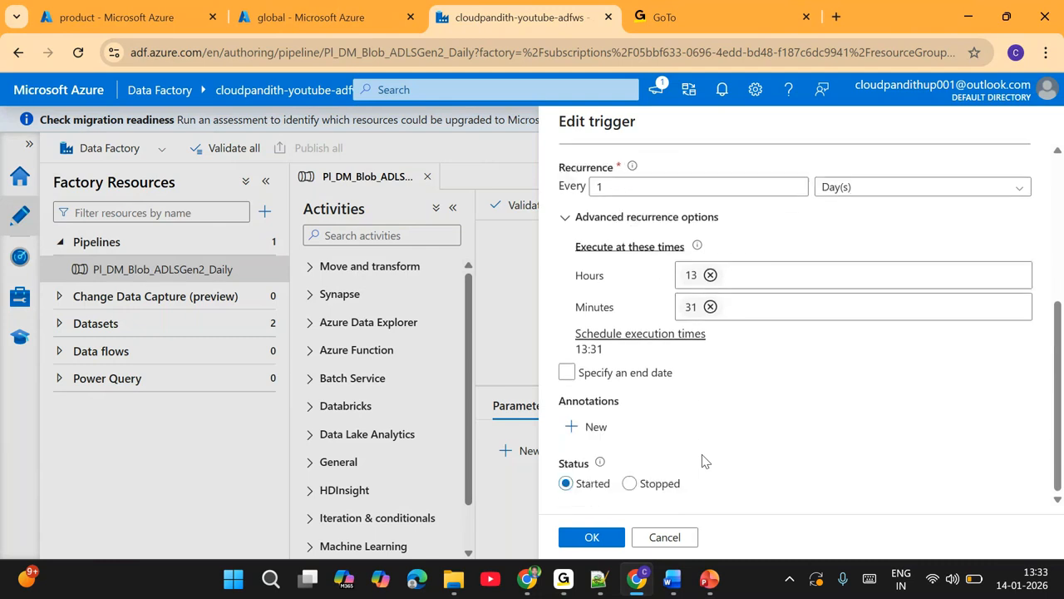
scroll(703, 461, "up", 5)
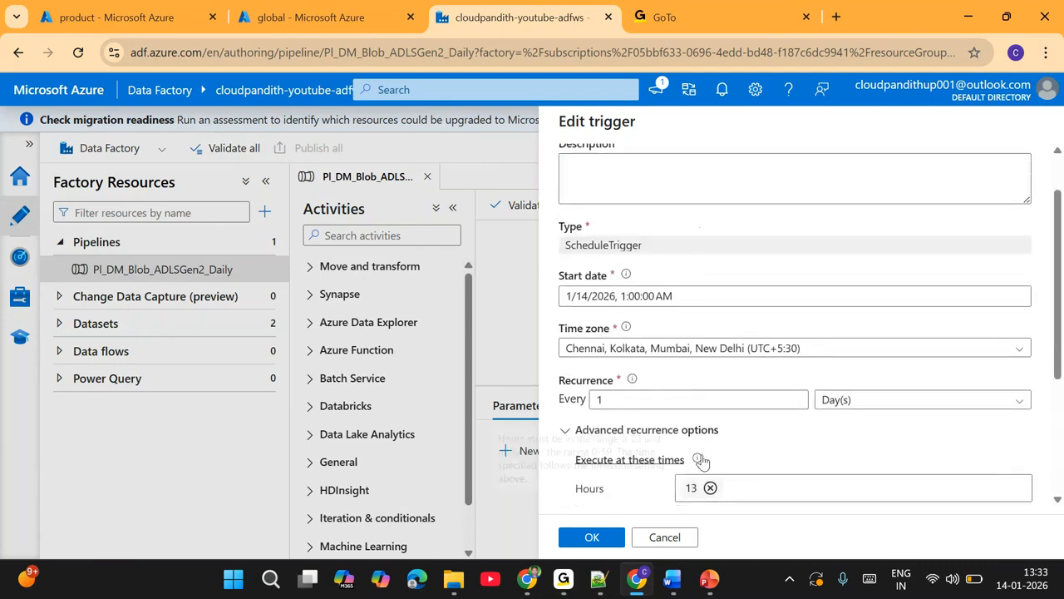
double_click(616, 247)
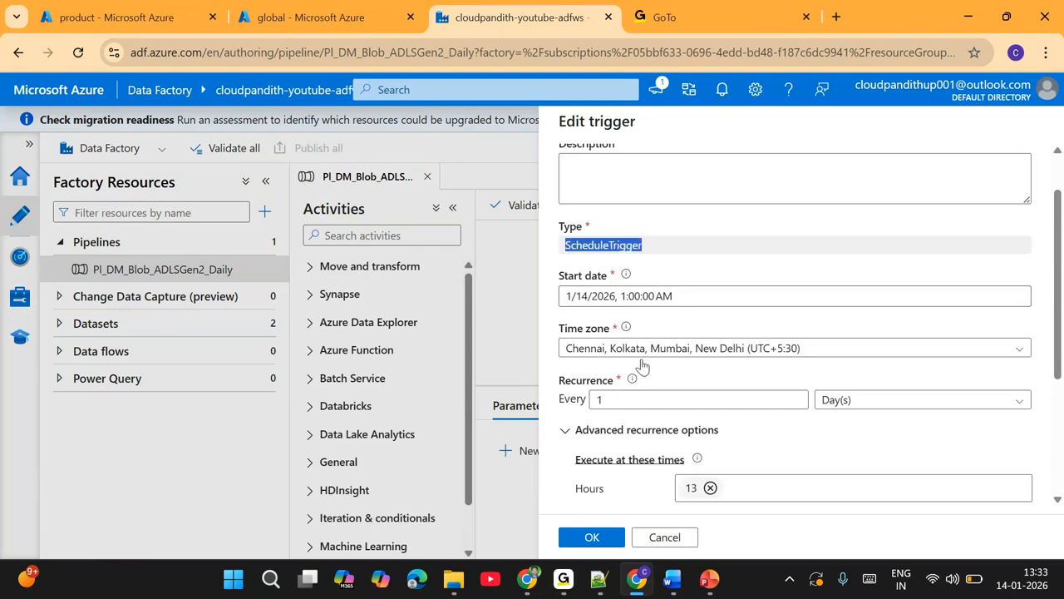
scroll(705, 425, "down", 3)
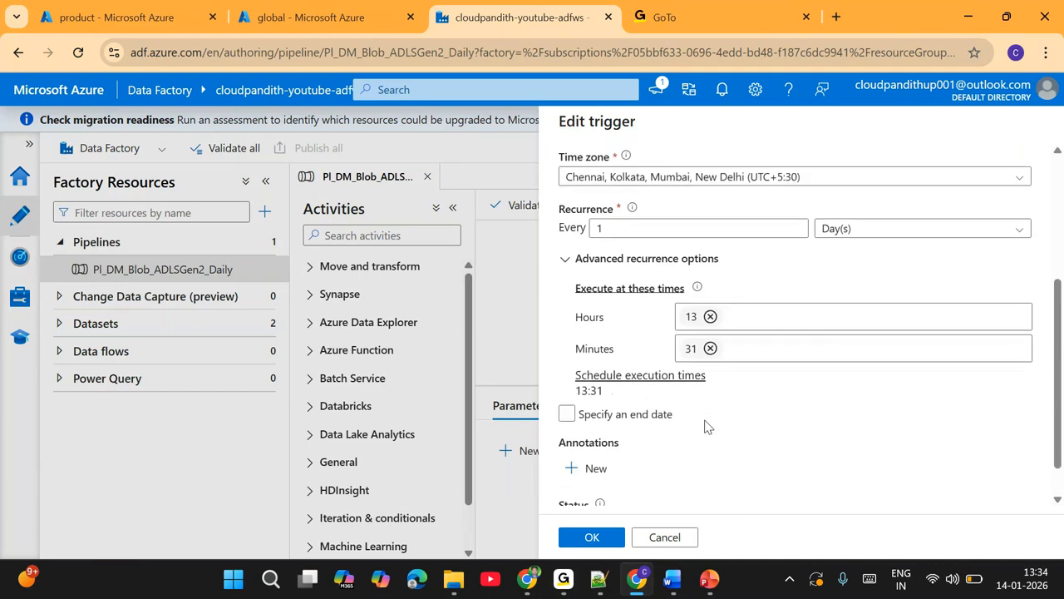
scroll(705, 426, "down", 1)
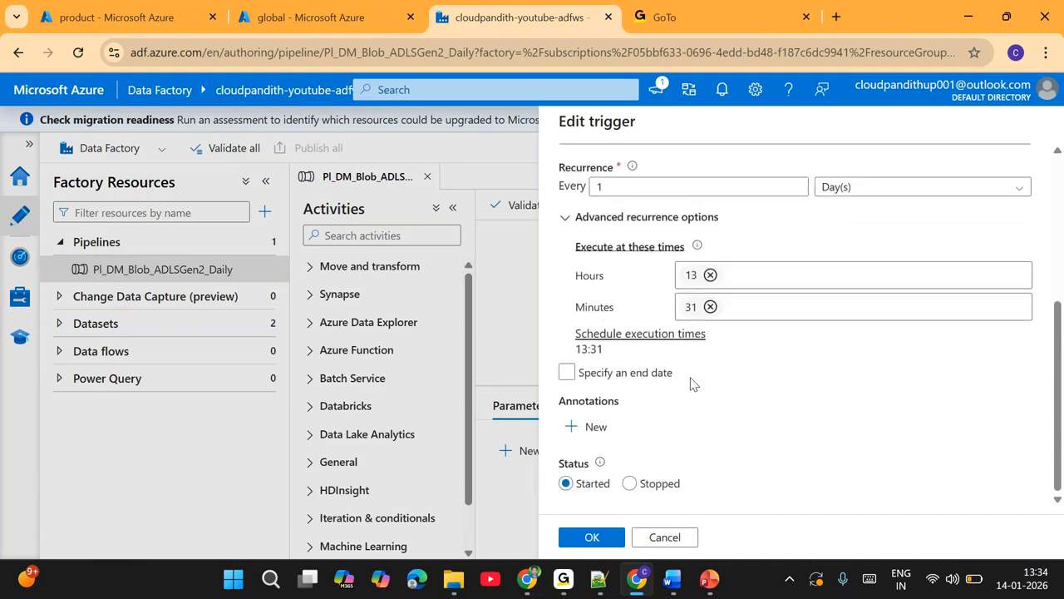
left_click_drag(608, 355, 564, 358)
left_click(713, 405)
left_click(664, 538)
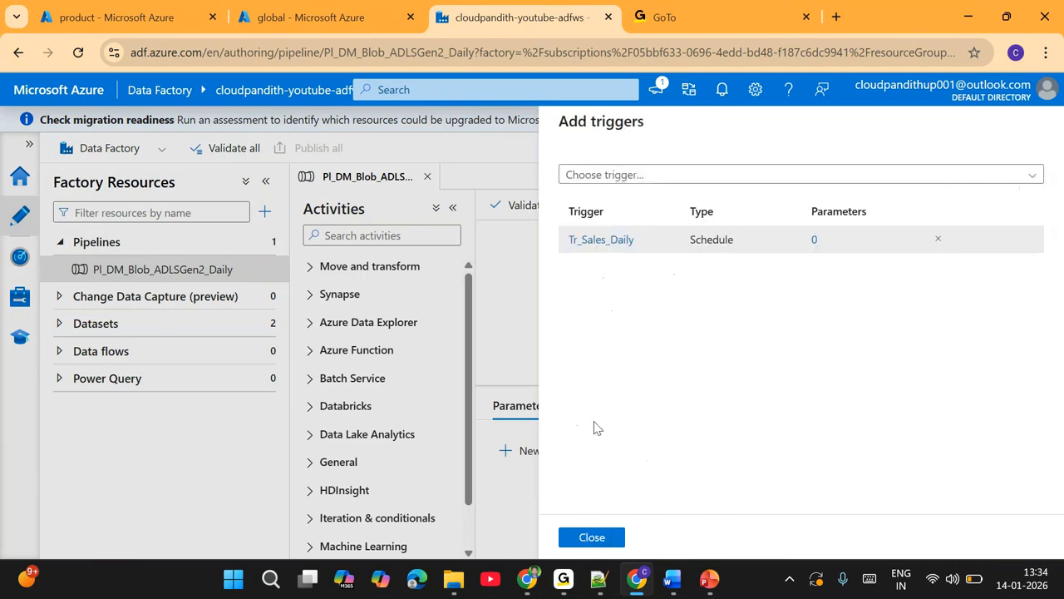
left_click(592, 538)
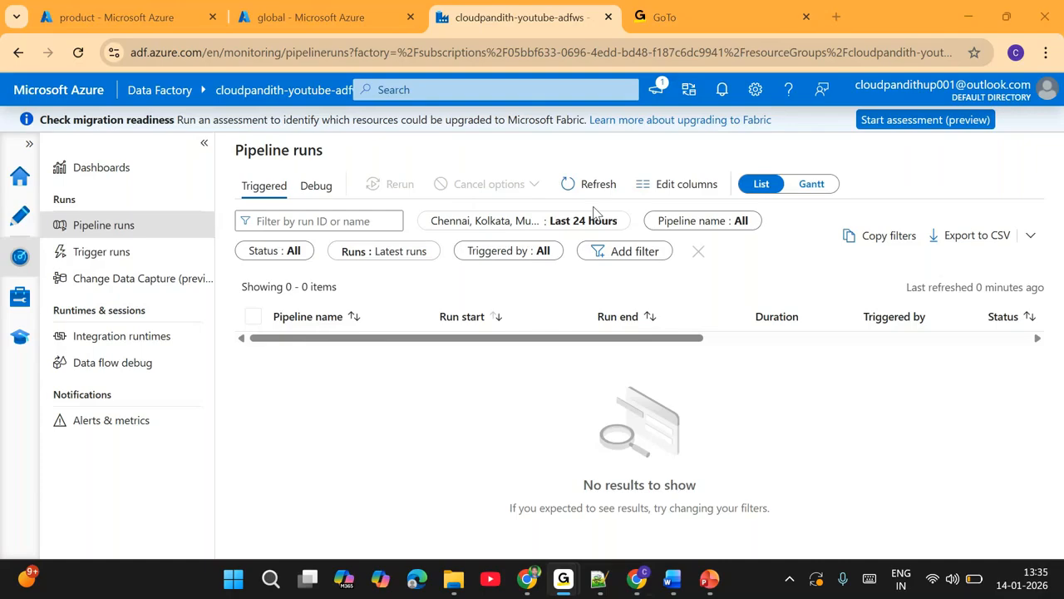
- Refresh the triggered pipeline runs in the monitoring view to look for the scheduled run
left_click(595, 188)
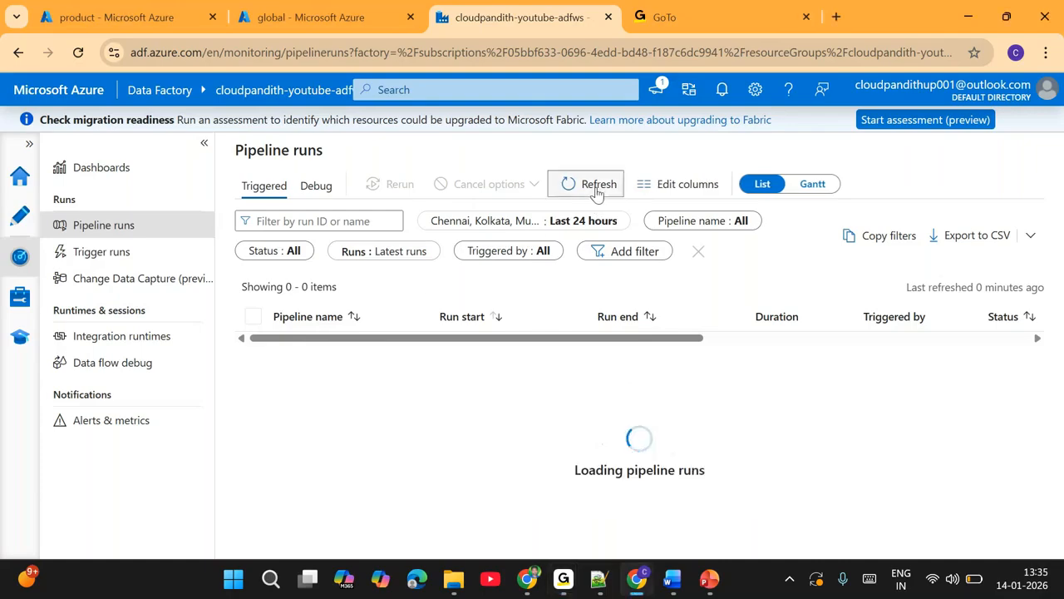
left_click(595, 188)
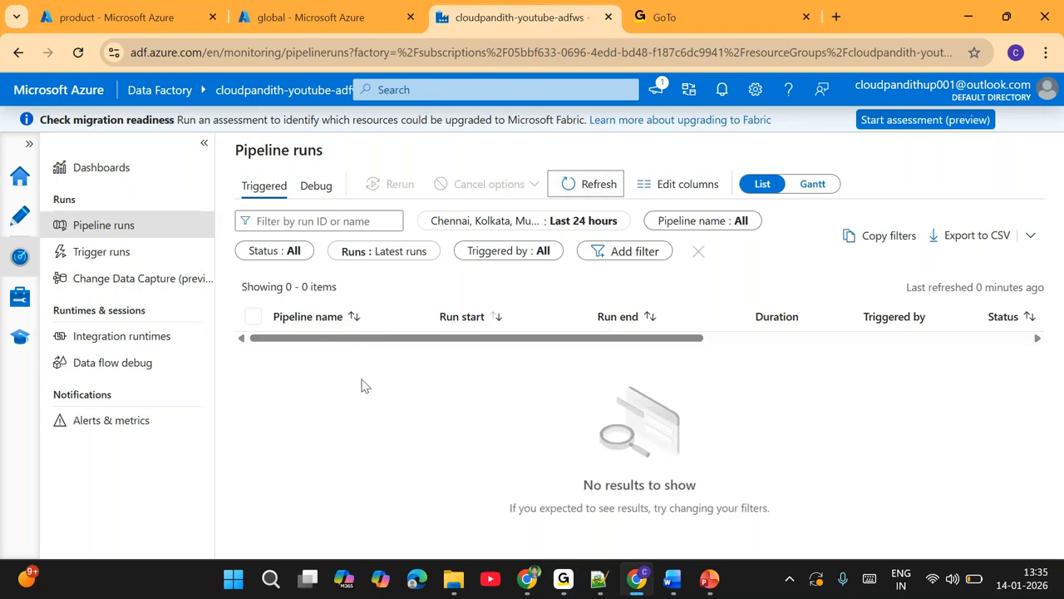
- Return to the pipeline, open Tr_Sales_Daily for editing, and add 37 as another execution minute for a 13:37 run
left_click(20, 216)
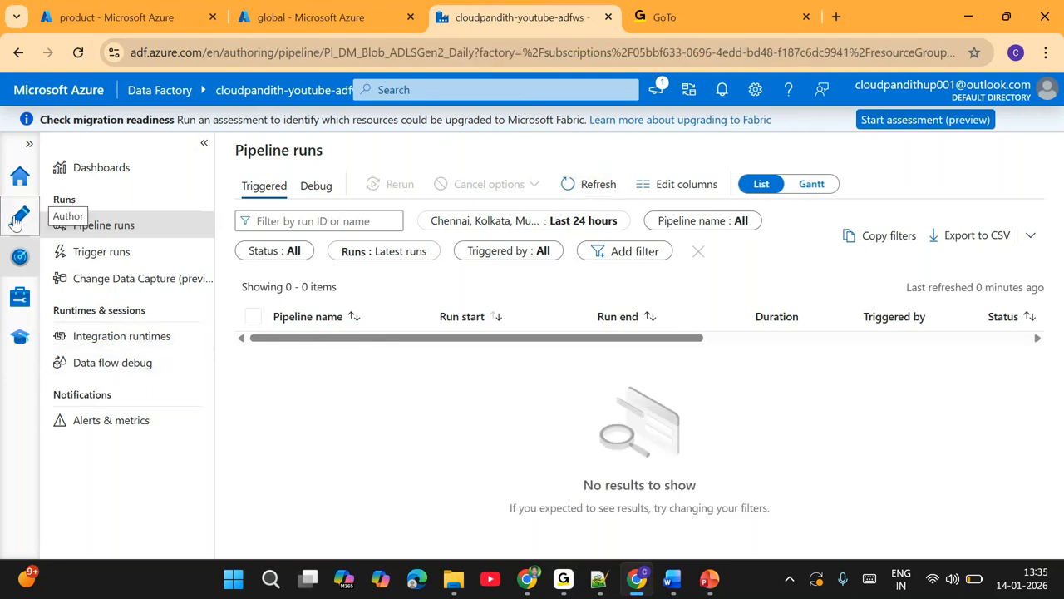
left_click(665, 205)
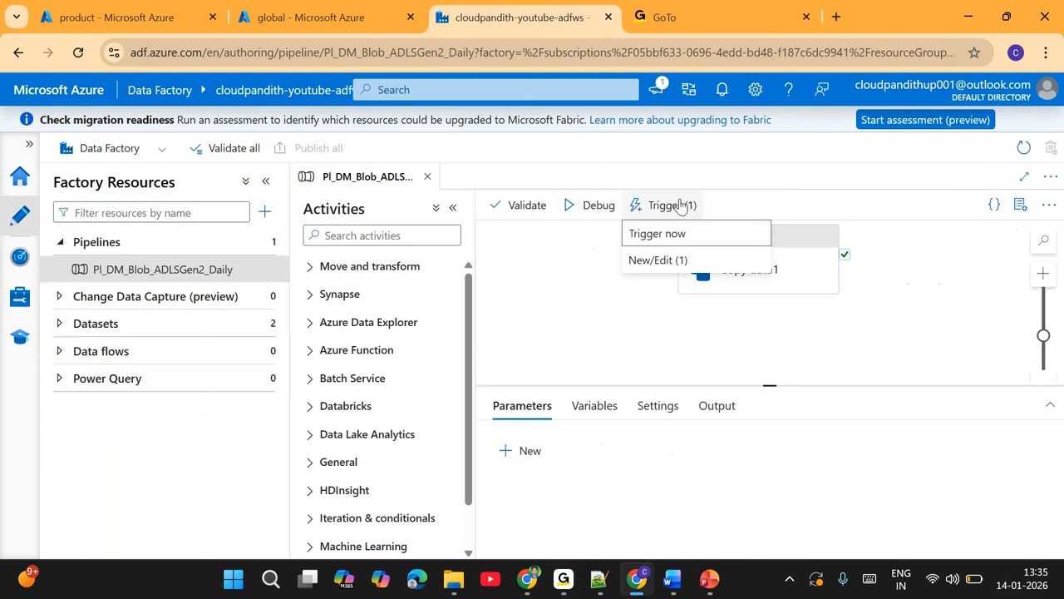
left_click(655, 259)
left_click(656, 240)
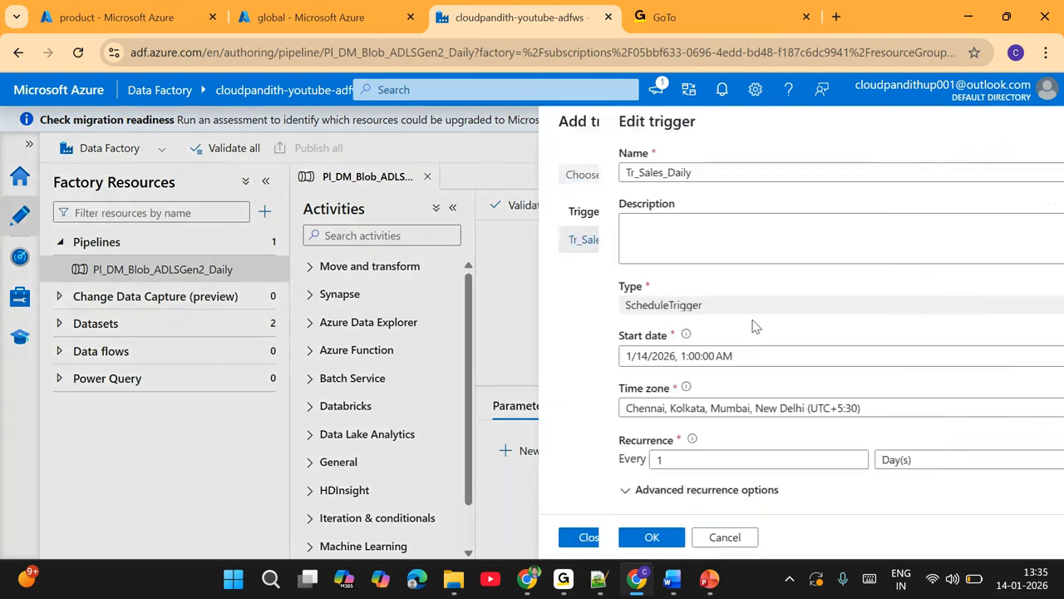
scroll(744, 410, "down", 3)
left_click(732, 382)
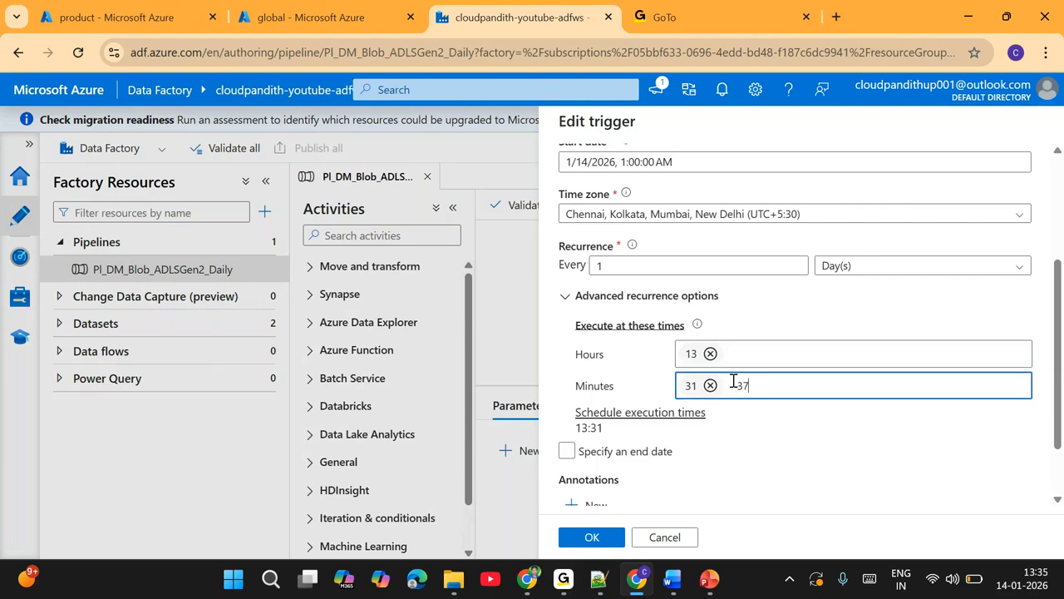
left_click(768, 442)
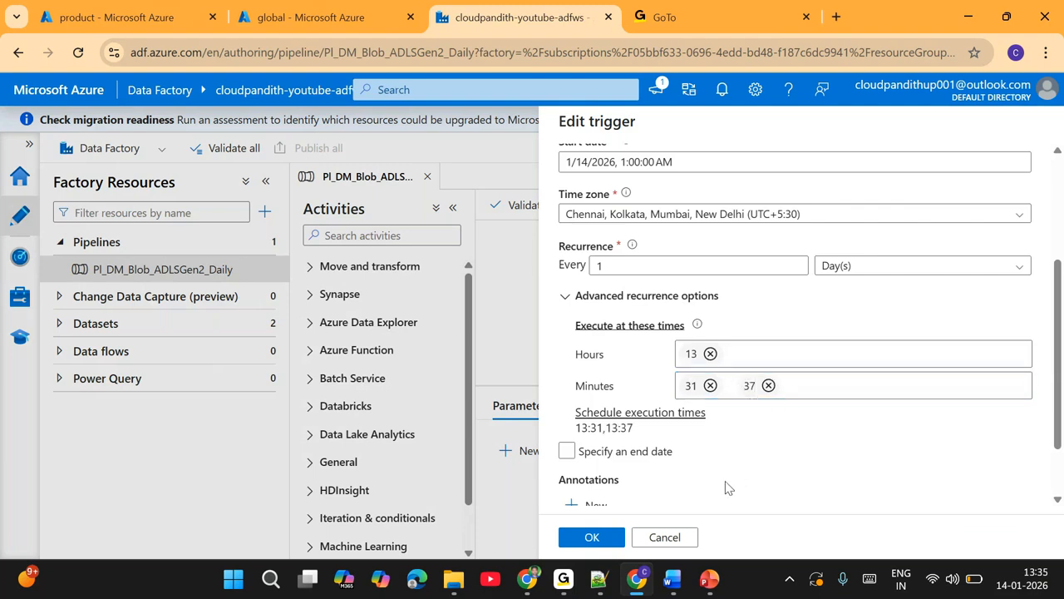
- Save the Tr_Sales_Daily trigger edit and publish the pending change to the factory
left_click(592, 538)
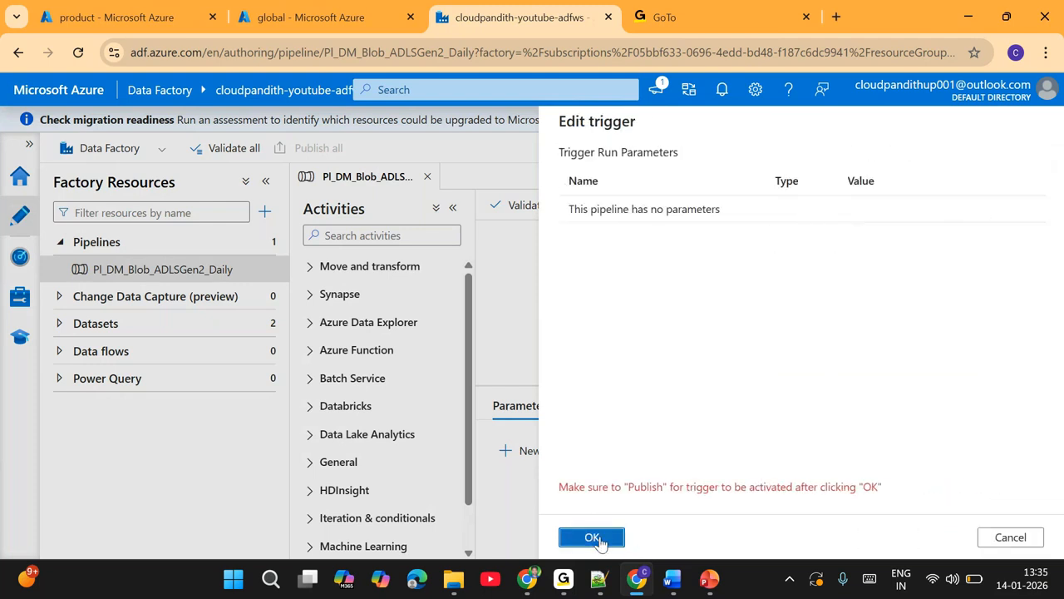
left_click(599, 540)
left_click(337, 149)
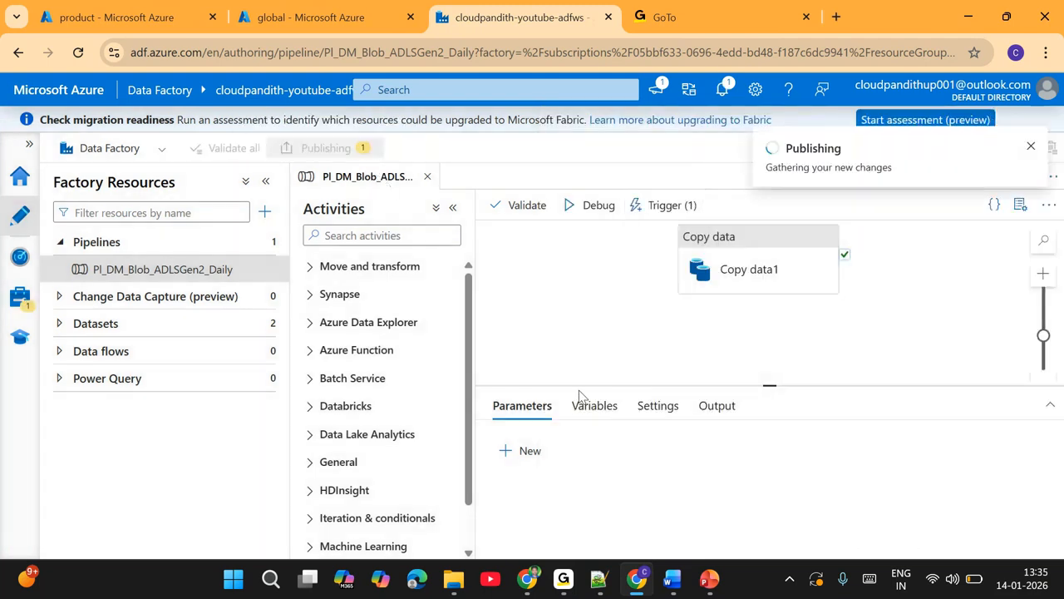
left_click(588, 536)
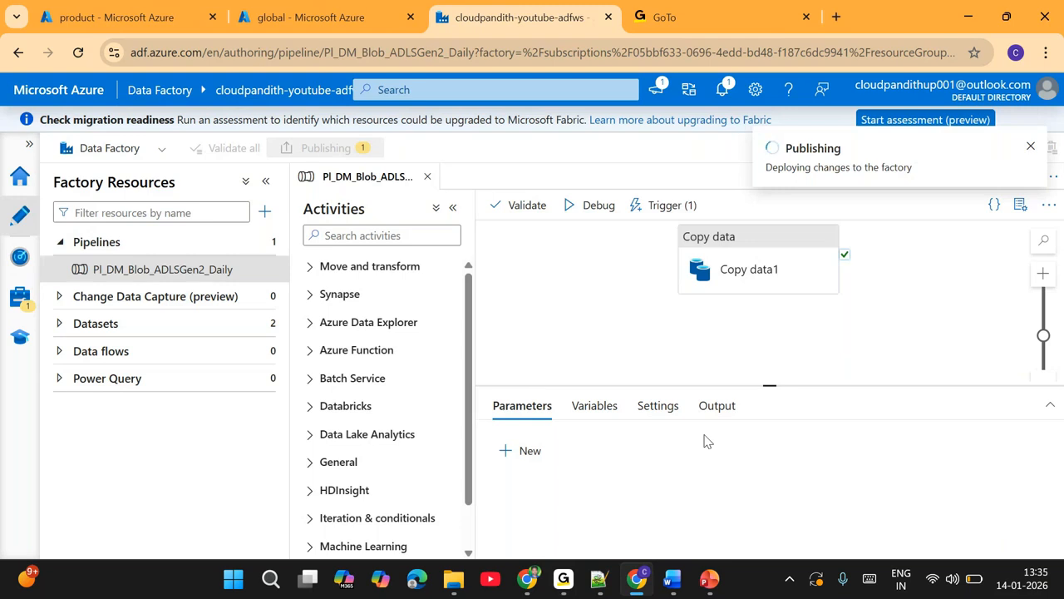
left_click_drag(770, 384, 729, 367)
left_click_drag(732, 266, 716, 295)
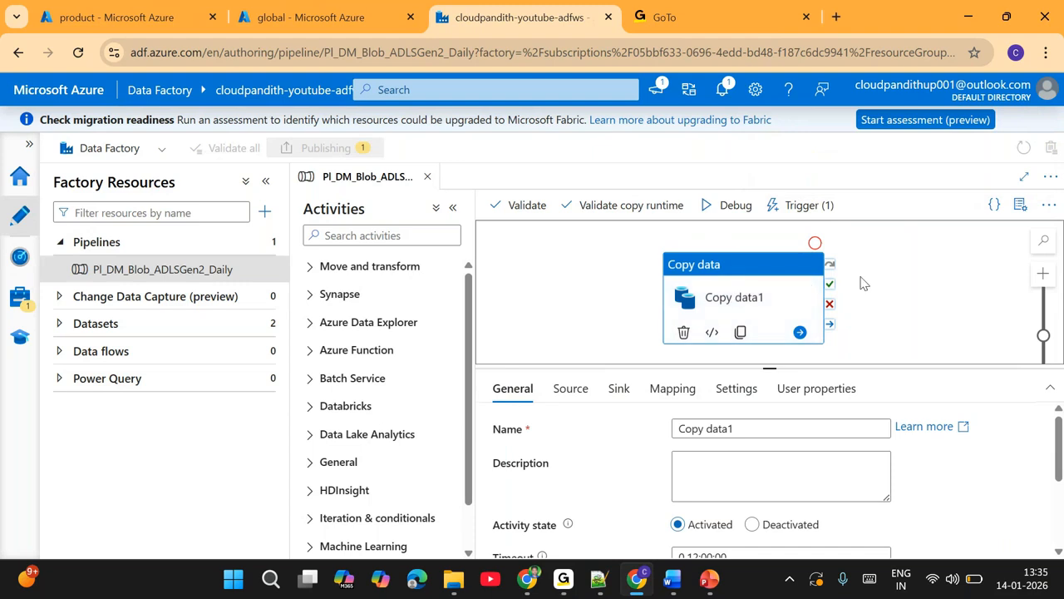
left_click(598, 290)
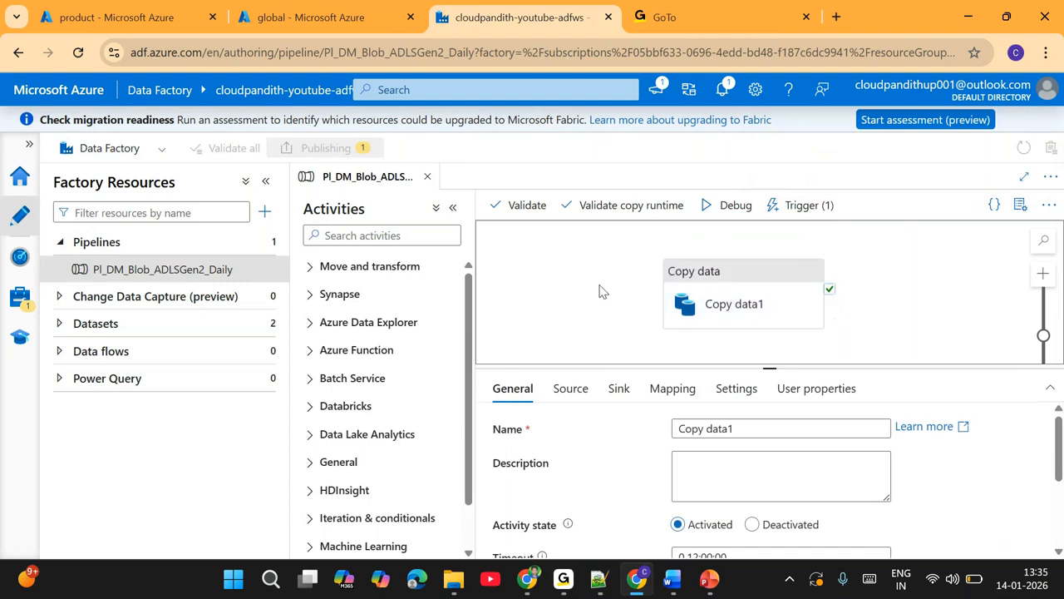
left_click(708, 284)
left_click(928, 287)
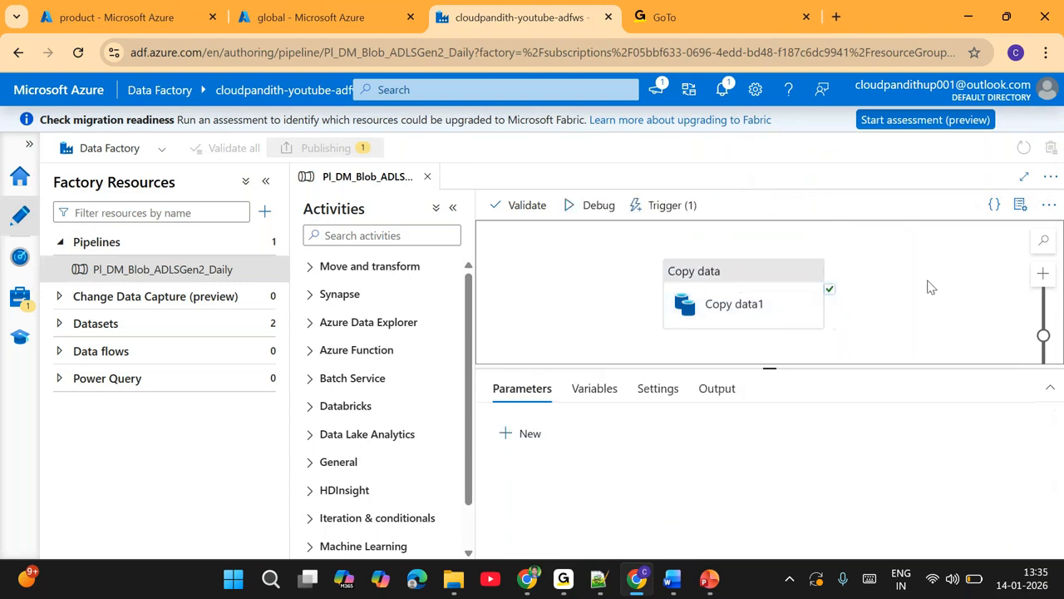
- Go back to the monitoring view and refresh the triggered pipeline runs to check for the rescheduled run
left_click(762, 299)
left_click(626, 297)
left_click(25, 259)
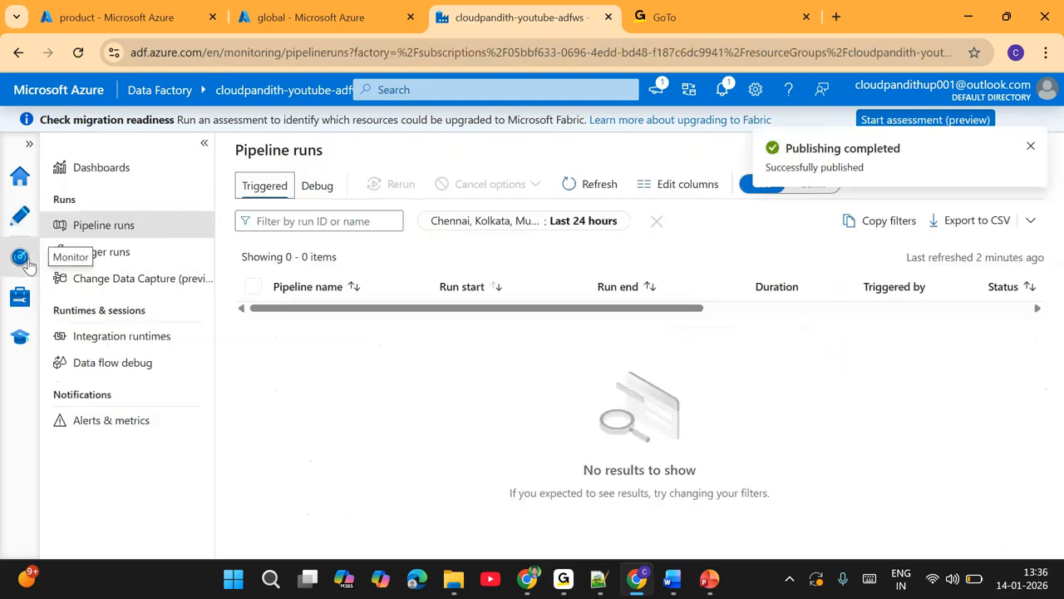
left_click(587, 184)
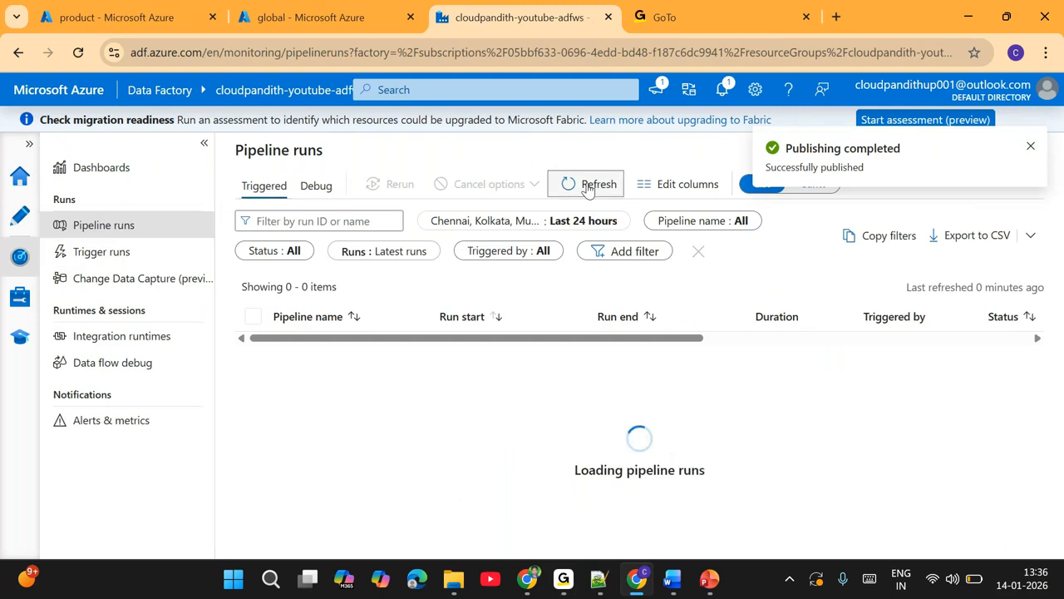
left_click(587, 187)
left_click(587, 185)
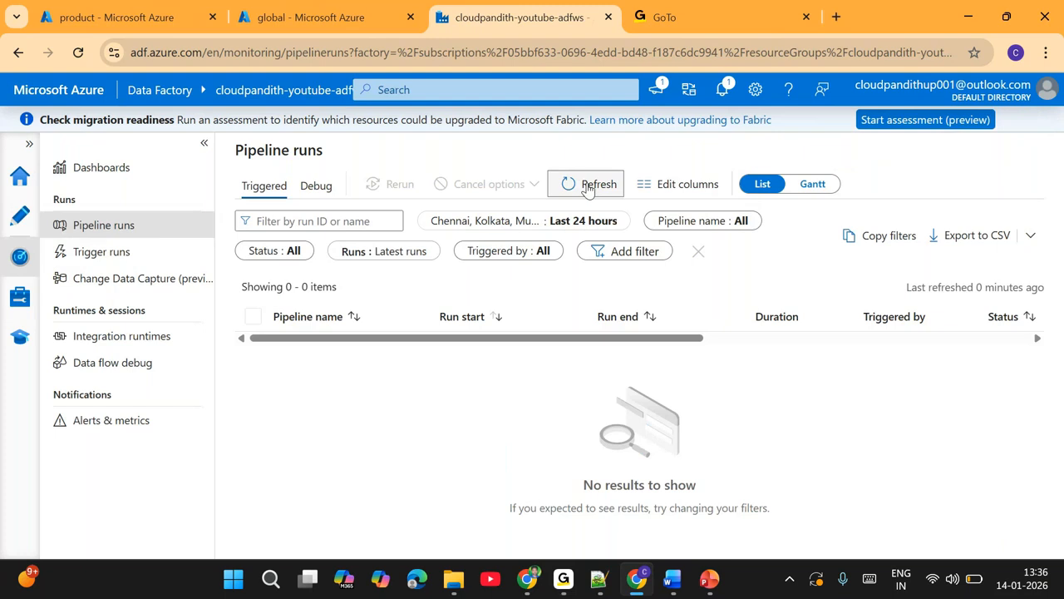
left_click(587, 186)
- Return to the pipeline, reopen Tr_Sales_Daily for editing, and review its start date, time zone and recurrence
left_click(20, 218)
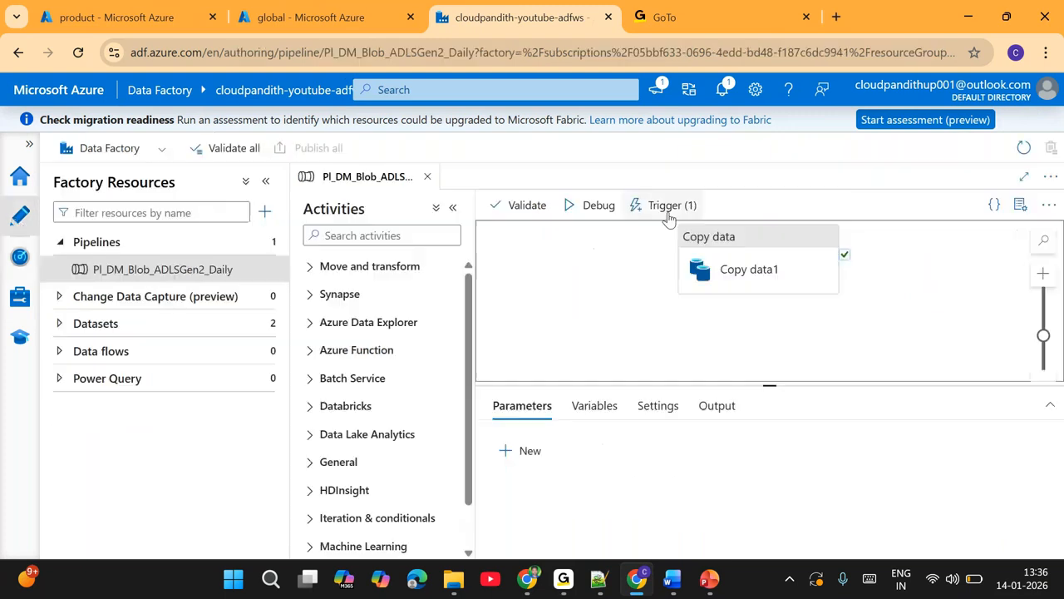
left_click(671, 213)
left_click(657, 261)
left_click(602, 241)
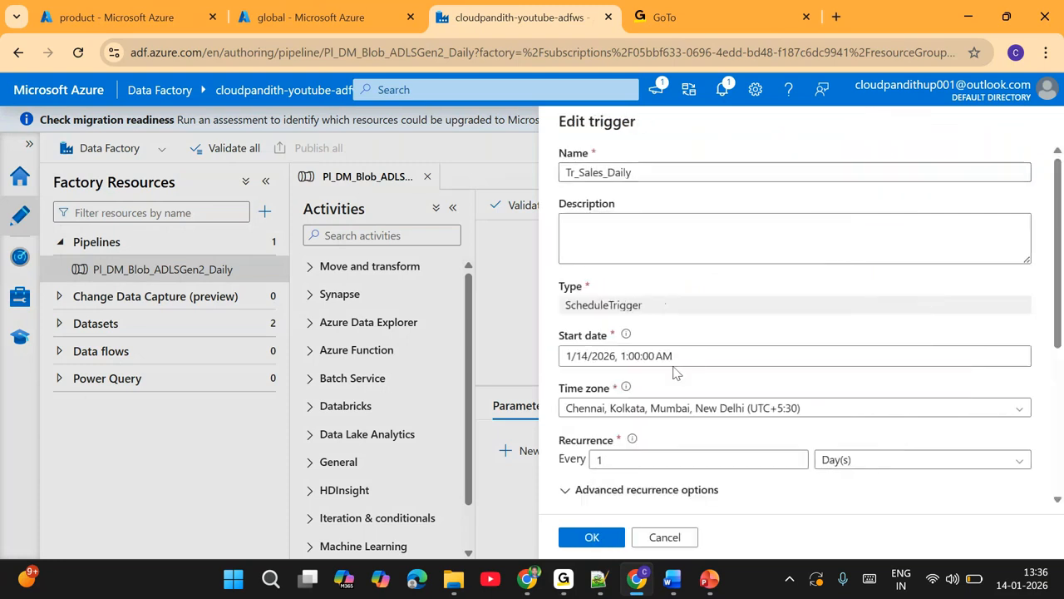
scroll(675, 372, "down", 1)
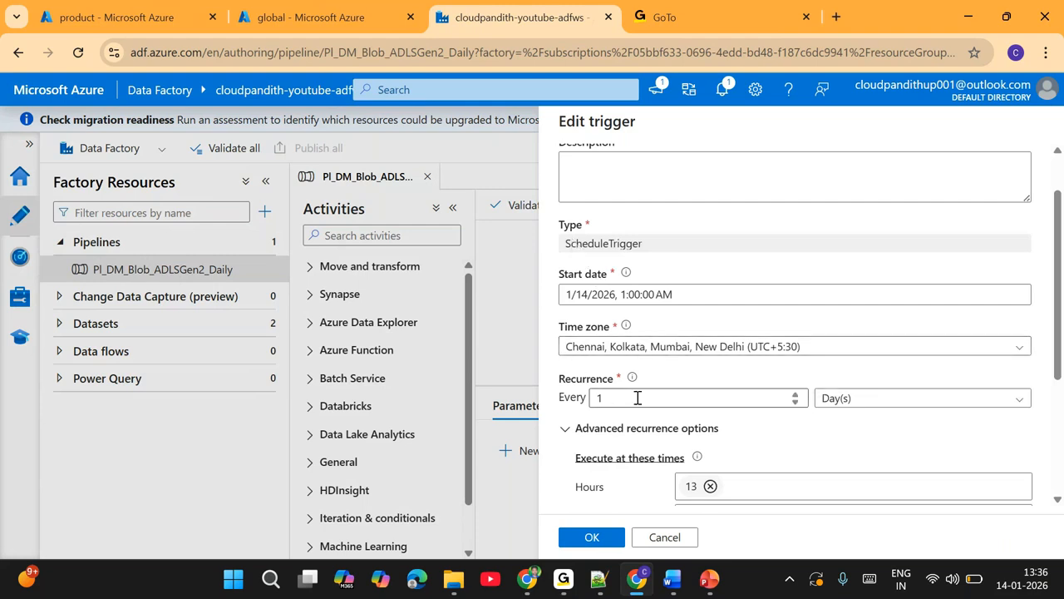
scroll(847, 412, "down", 2)
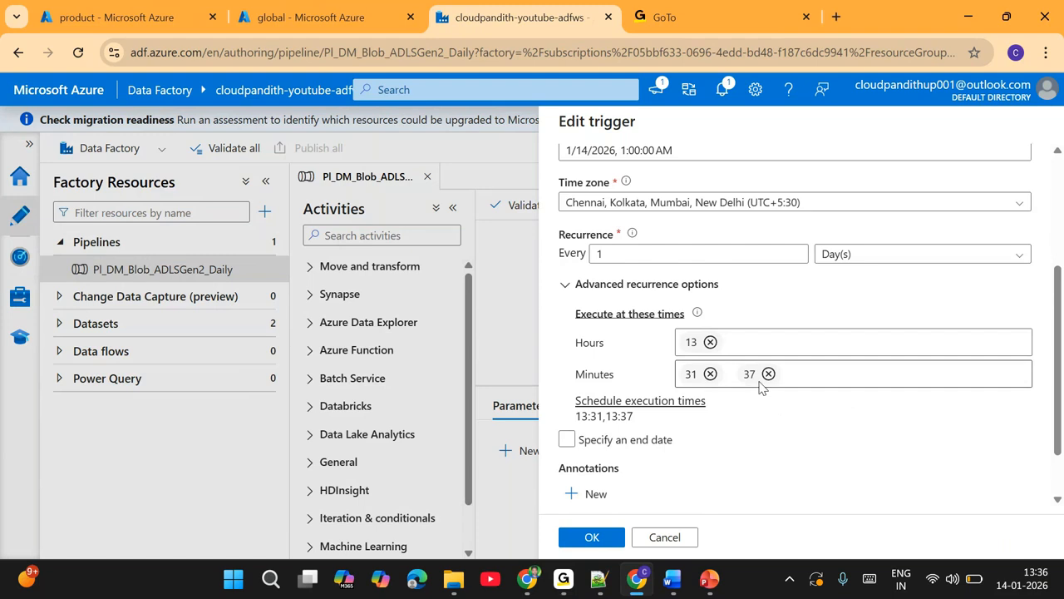
- Check the trigger's schedule execution times and status, and close it without changes
left_click_drag(606, 415, 656, 418)
left_click(711, 421)
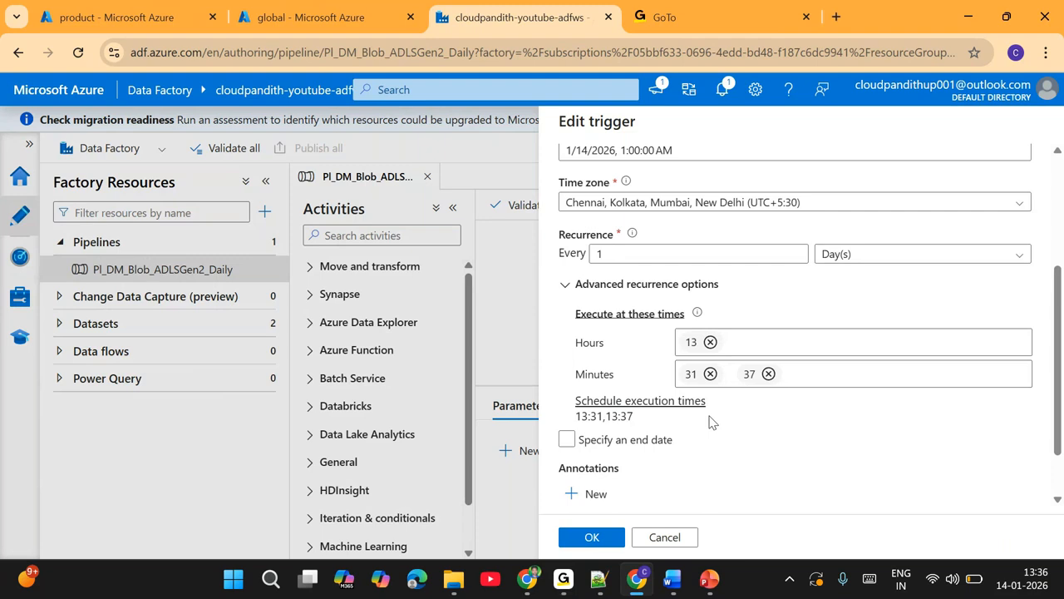
double_click(598, 417)
double_click(598, 418)
double_click(626, 416)
left_click(698, 428)
scroll(696, 427, "down", 1)
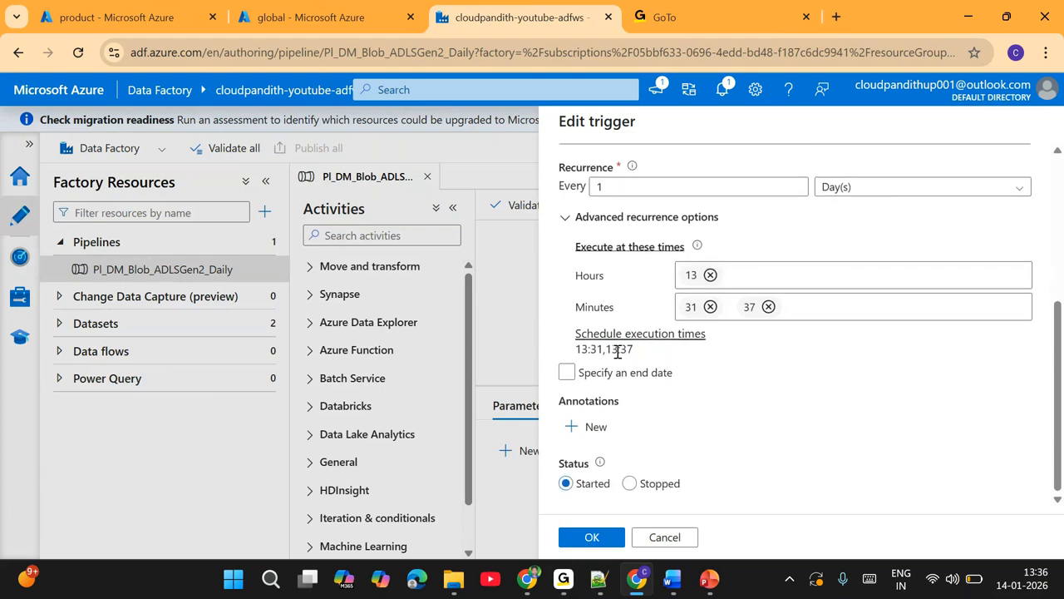
left_click_drag(612, 350, 651, 356)
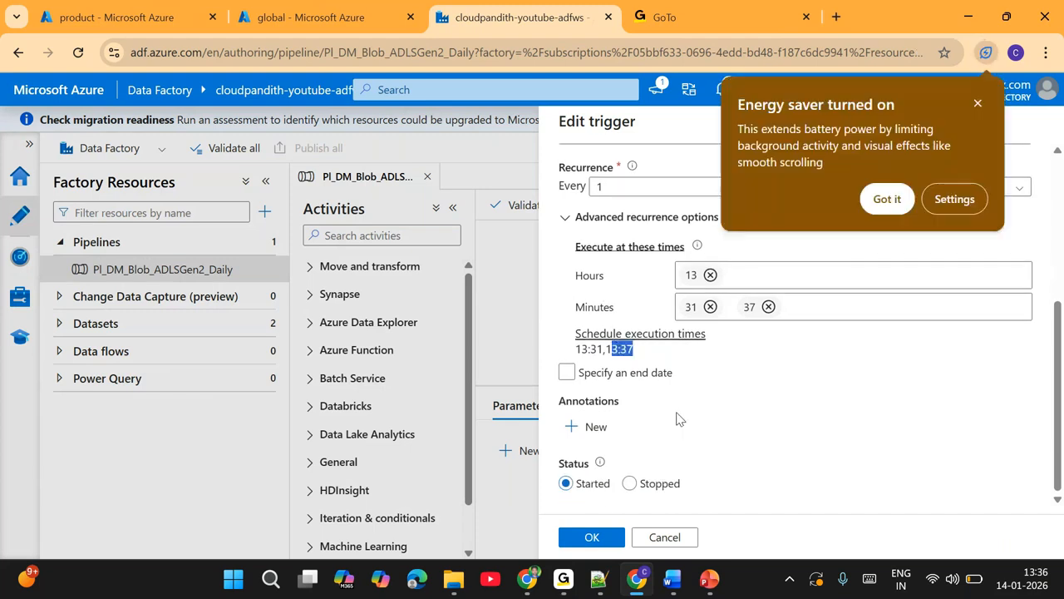
left_click(674, 537)
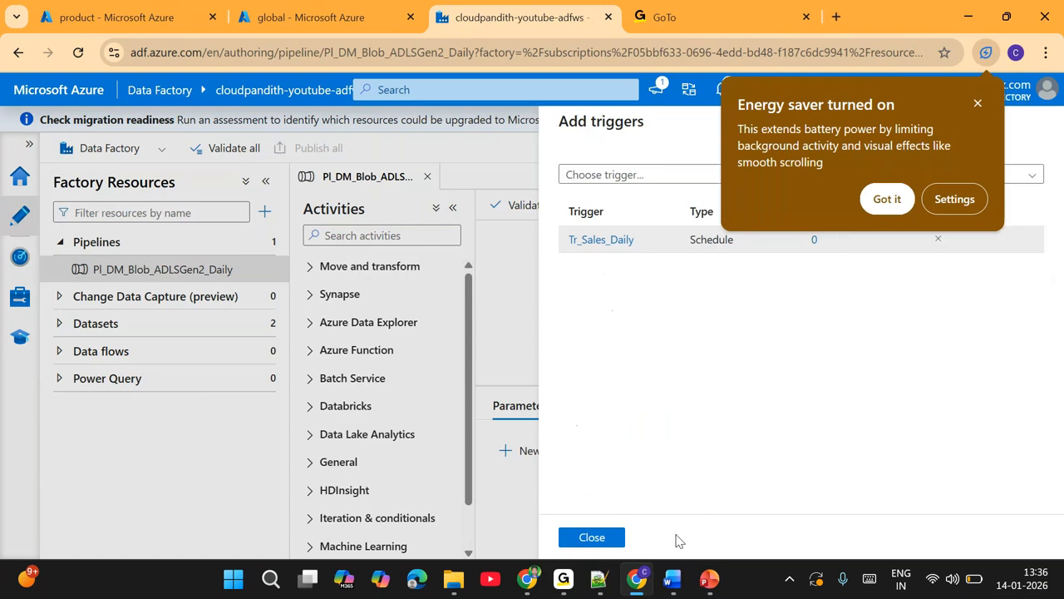
left_click(606, 537)
- Open the monitoring view, dismiss the energy saver notice, and keep refreshing the triggered pipeline runs to look for the 13:37 run
left_click(18, 256)
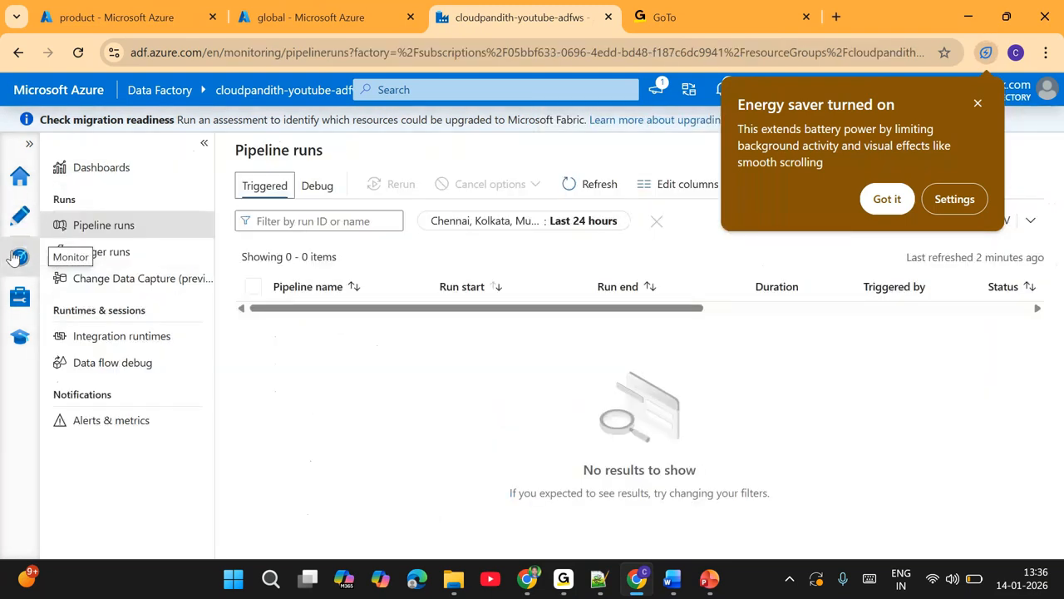
left_click(978, 106)
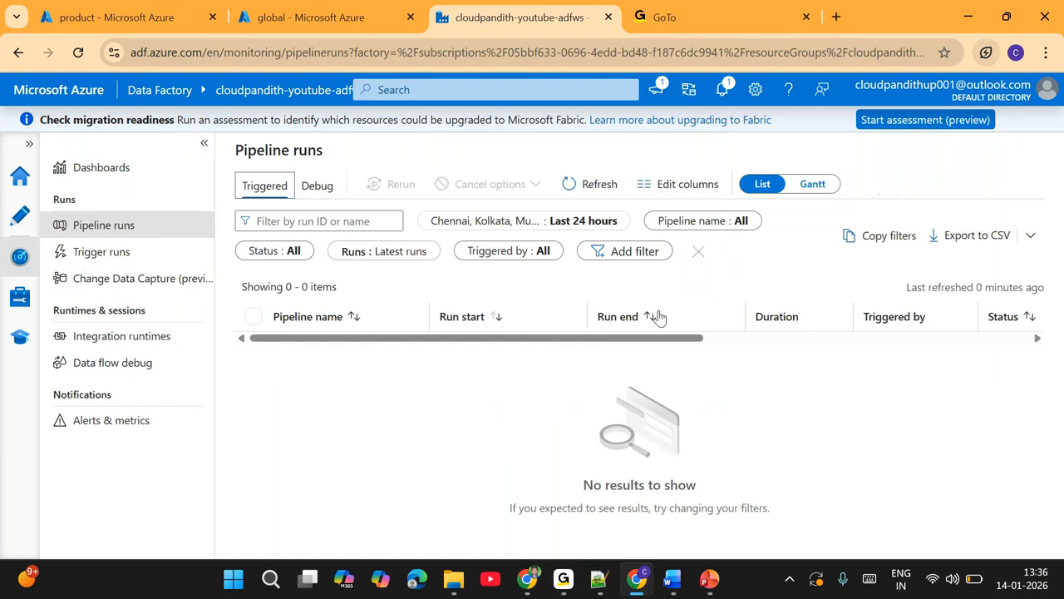
left_click(589, 189)
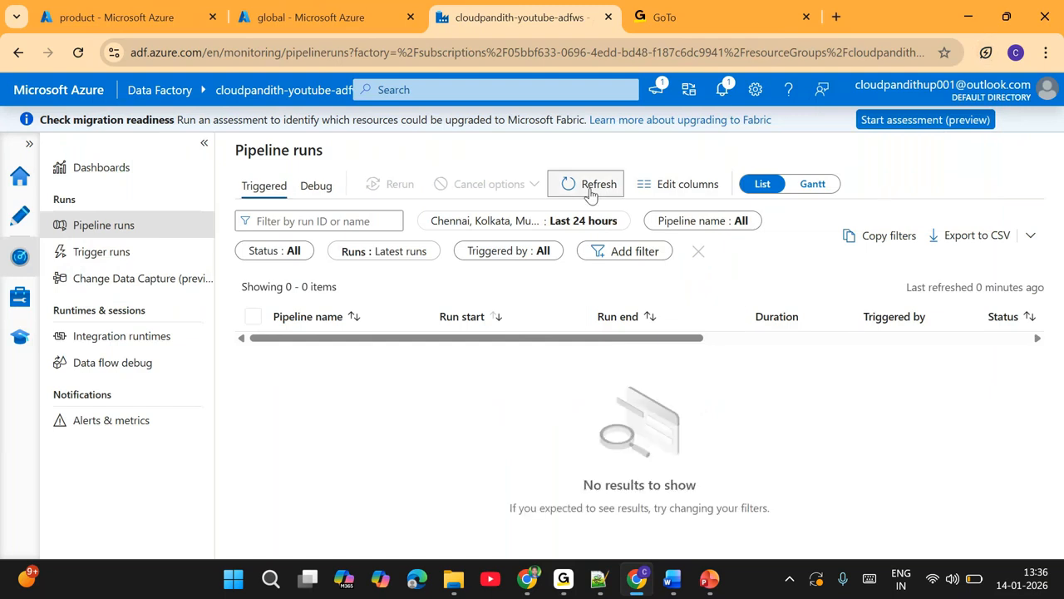
left_click(589, 189)
left_click(582, 186)
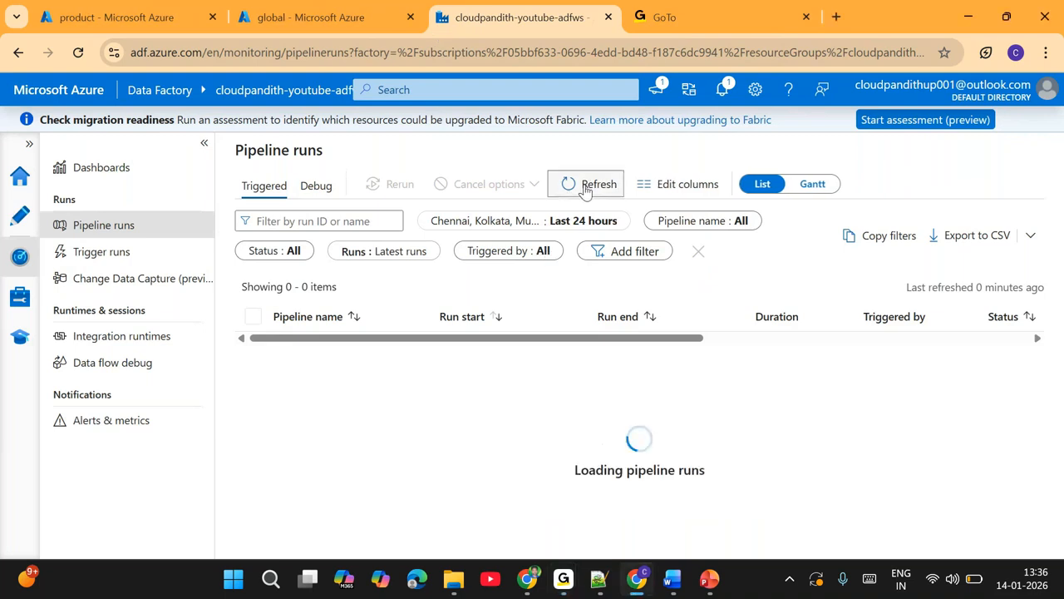
left_click(585, 190)
left_click(586, 189)
left_click(586, 189)
left_click(586, 189)
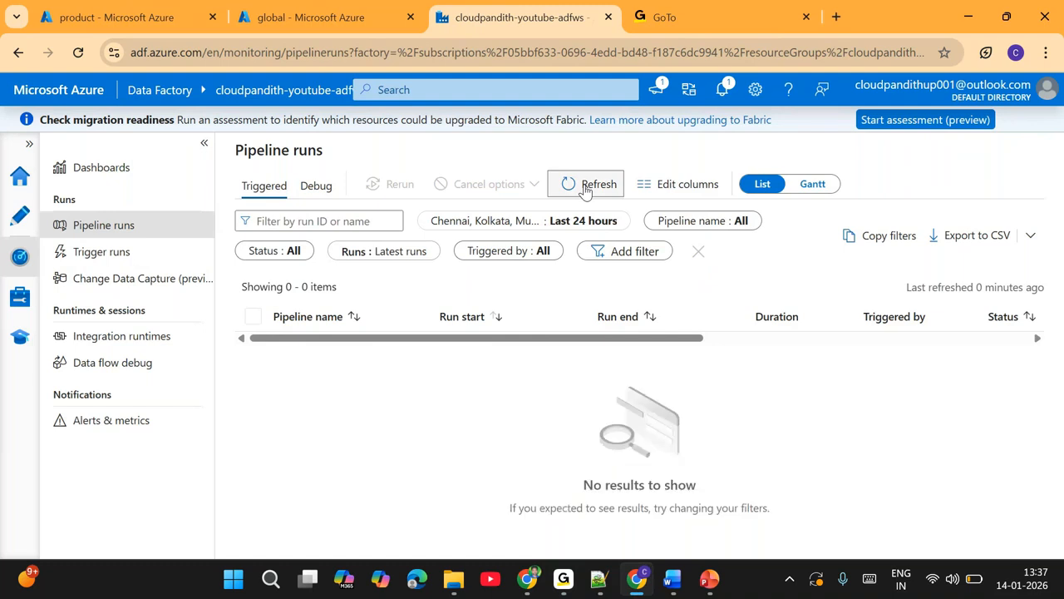
left_click(586, 190)
left_click(585, 190)
left_click(585, 189)
left_click(585, 190)
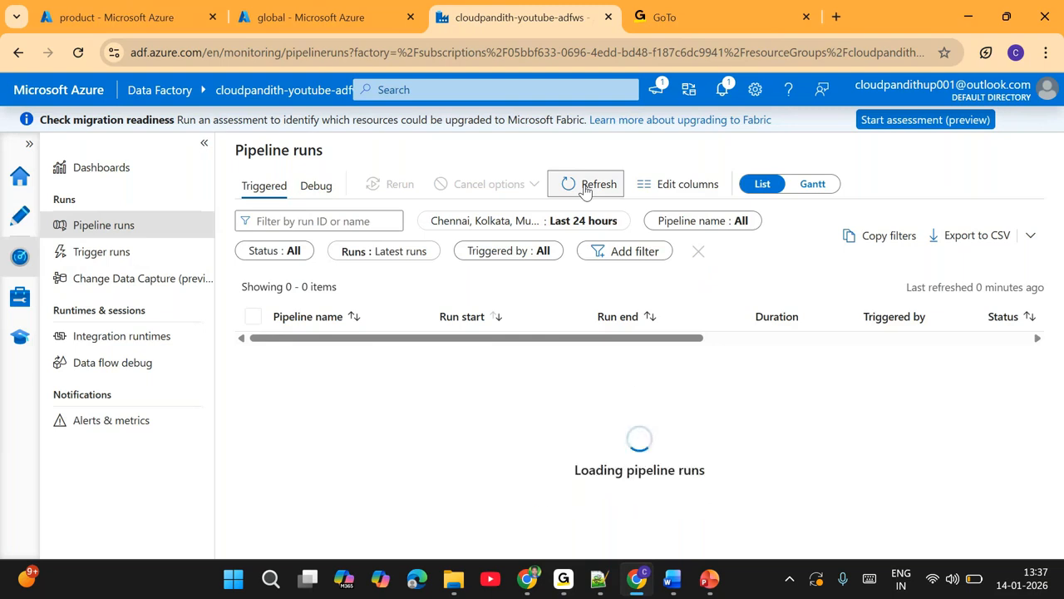
left_click(586, 189)
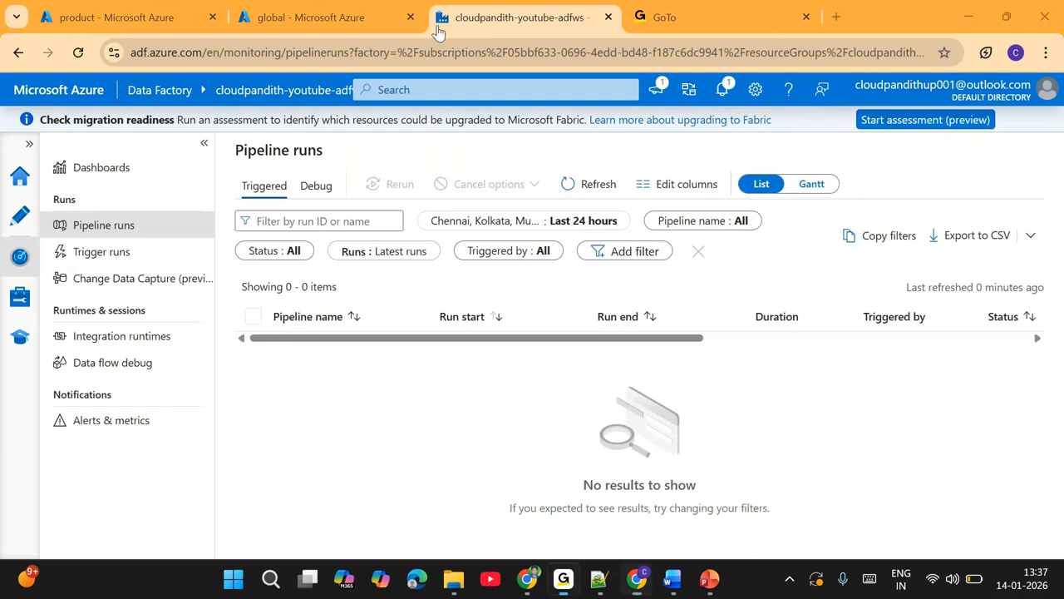
left_click(586, 188)
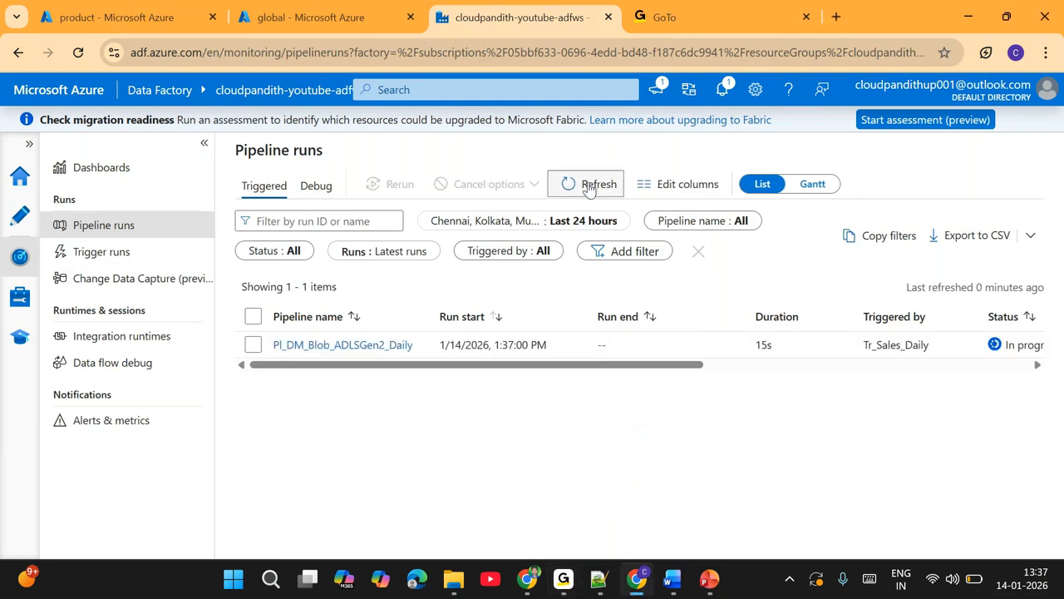
- Refresh the run list again to follow the status of the Pl_DM_Blob_ADLSGen2_Daily run
left_click(510, 347)
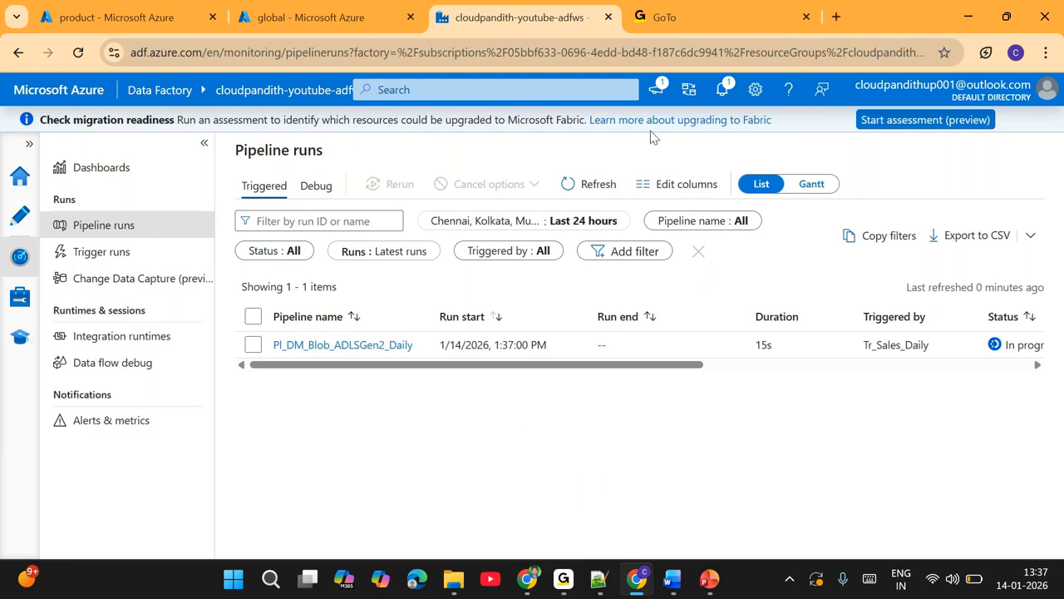
left_click(602, 178)
left_click(590, 183)
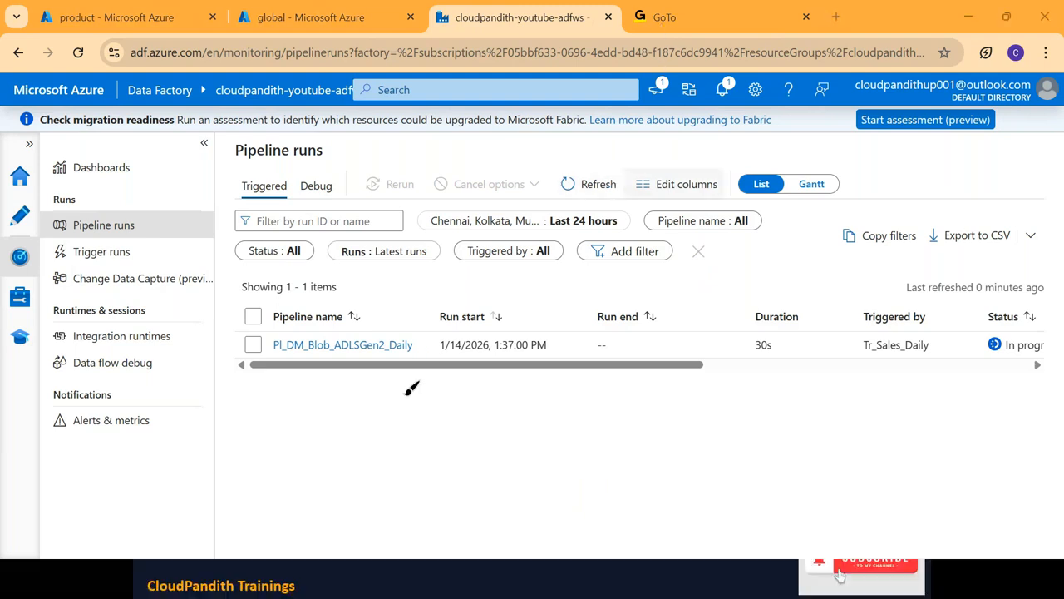
left_click_drag(417, 411, 456, 502)
left_click_drag(470, 411, 486, 411)
left_click_drag(492, 466, 509, 479)
left_click_drag(533, 412, 536, 485)
mouse_move(565, 427)
left_mouse_down()
mouse_move(740, 354)
mouse_move(736, 400)
left_mouse_up()
mouse_move(735, 338)
left_mouse_down()
mouse_move(811, 296)
mouse_move(835, 314)
mouse_move(877, 305)
left_mouse_up()
mouse_move(792, 411)
left_mouse_down()
mouse_move(850, 251)
mouse_move(788, 392)
mouse_move(813, 388)
left_mouse_up()
mouse_move(873, 322)
left_mouse_down()
mouse_move(899, 420)
mouse_move(917, 374)
left_mouse_up()
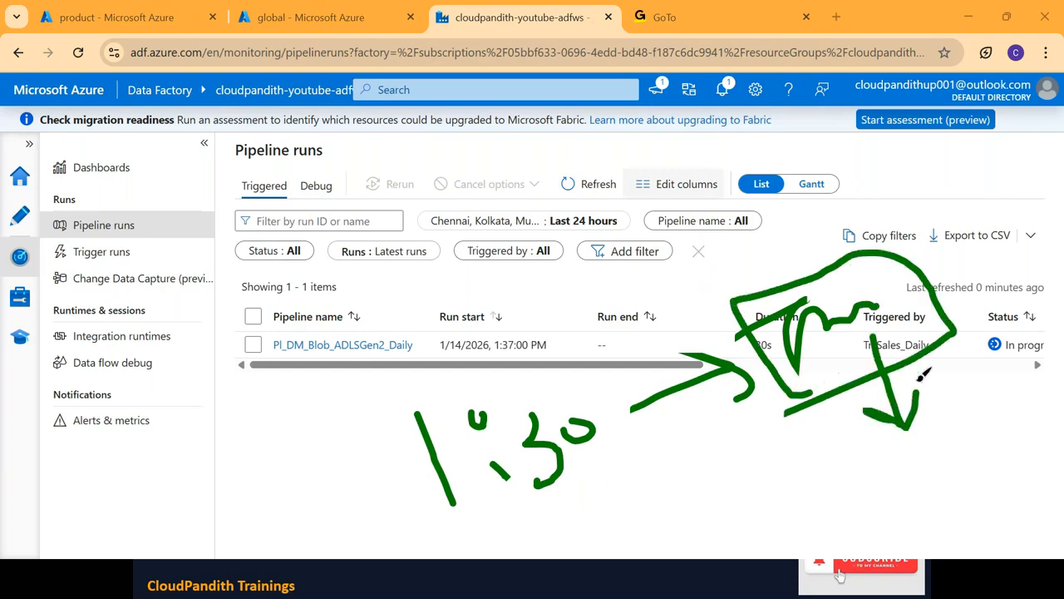
left_click_drag(846, 428, 859, 518)
mouse_move(881, 468)
left_mouse_down()
mouse_move(887, 456)
mouse_move(941, 469)
mouse_move(927, 493)
left_mouse_up()
left_click(897, 481)
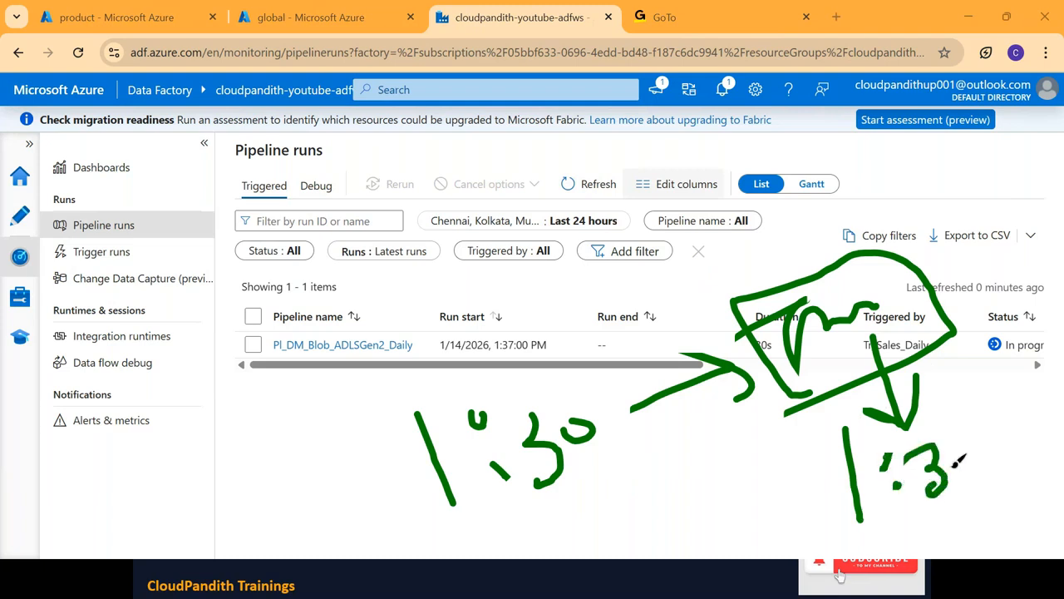
left_click_drag(969, 454, 964, 457)
mouse_move(939, 399)
left_mouse_down()
mouse_move(948, 511)
mouse_move(943, 411)
mouse_move(880, 412)
left_mouse_up()
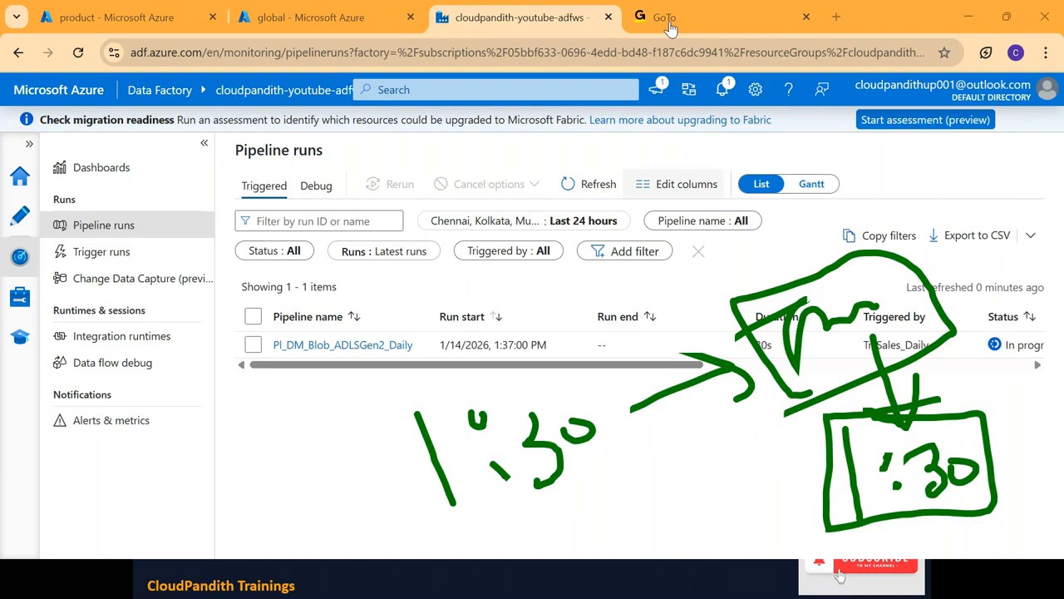
- Refresh the pipeline runs to check the run's status, and refresh the product folder in the global container to verify the copied file
left_click(573, 193)
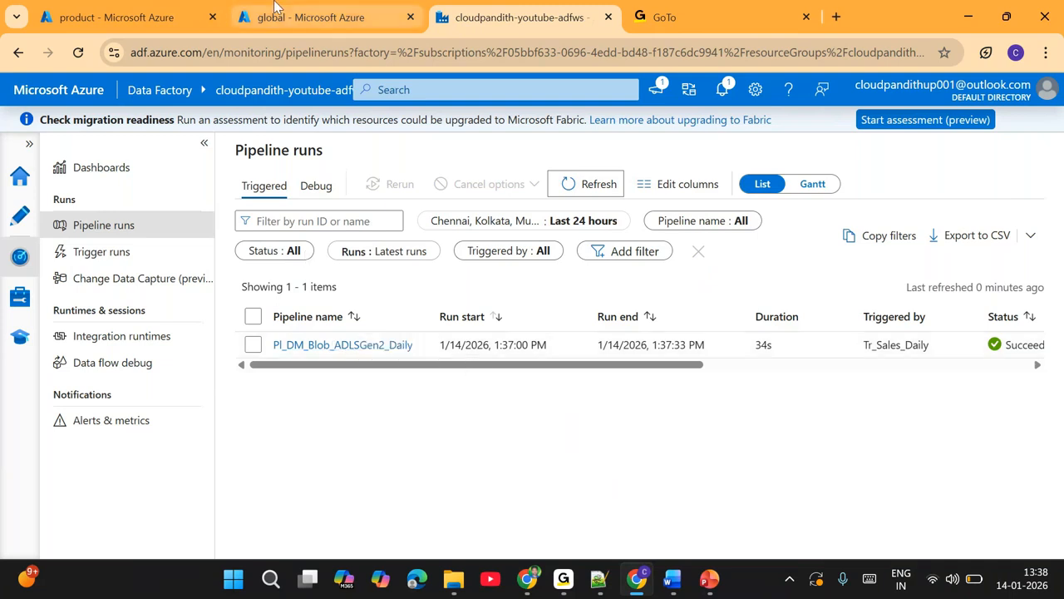
left_click(277, 8)
left_click(437, 204)
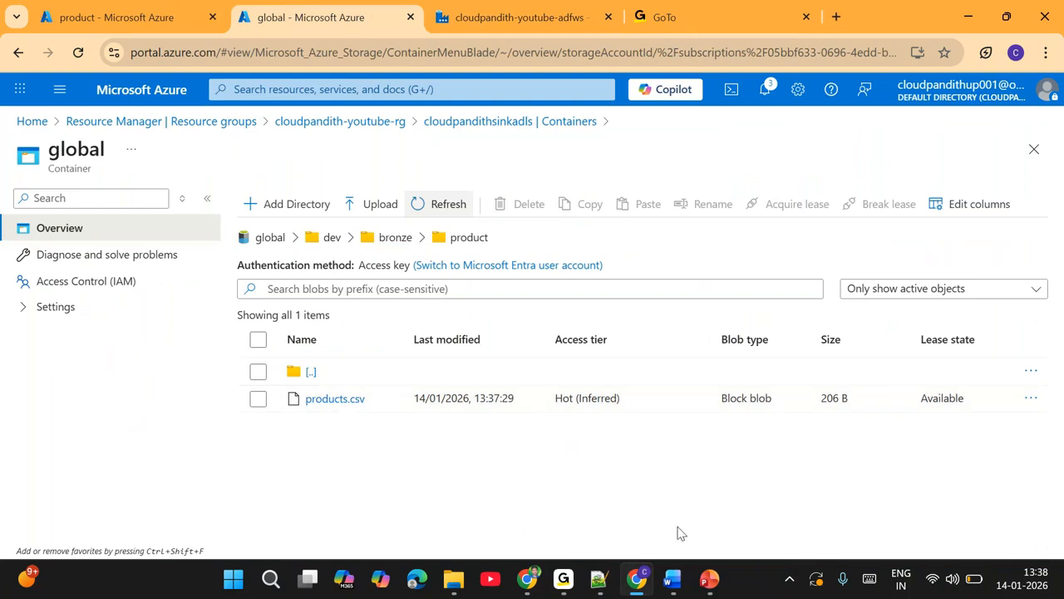
mouse_move(709, 578)
left_click(795, 503)
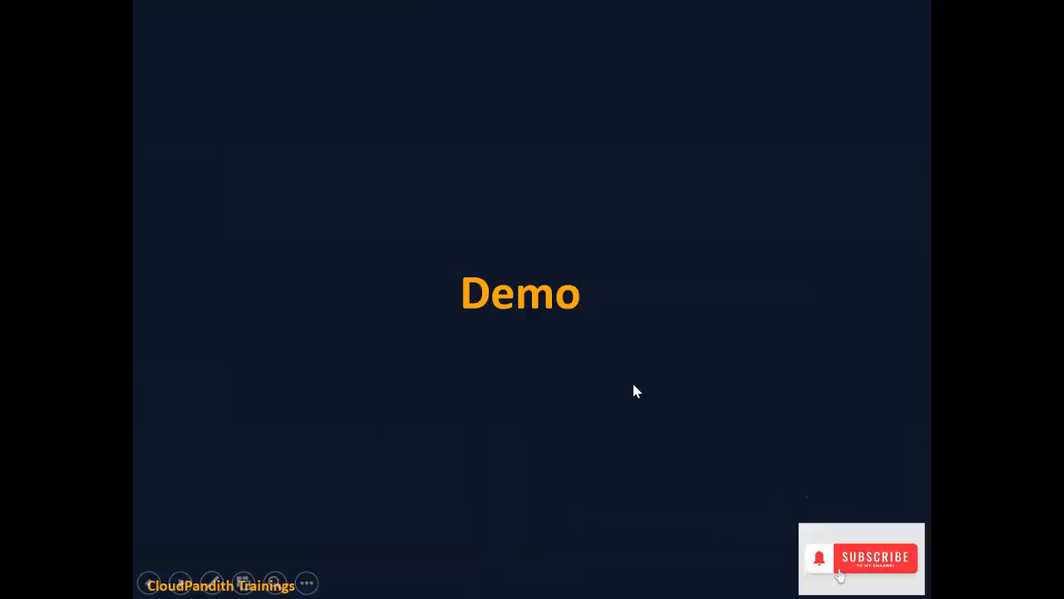
left_click(616, 381)
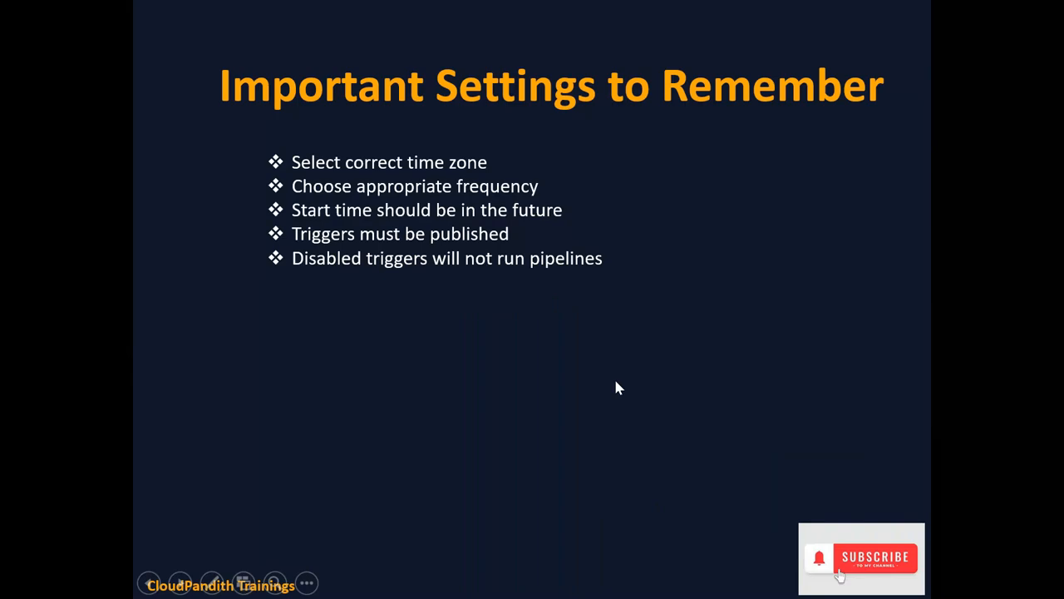